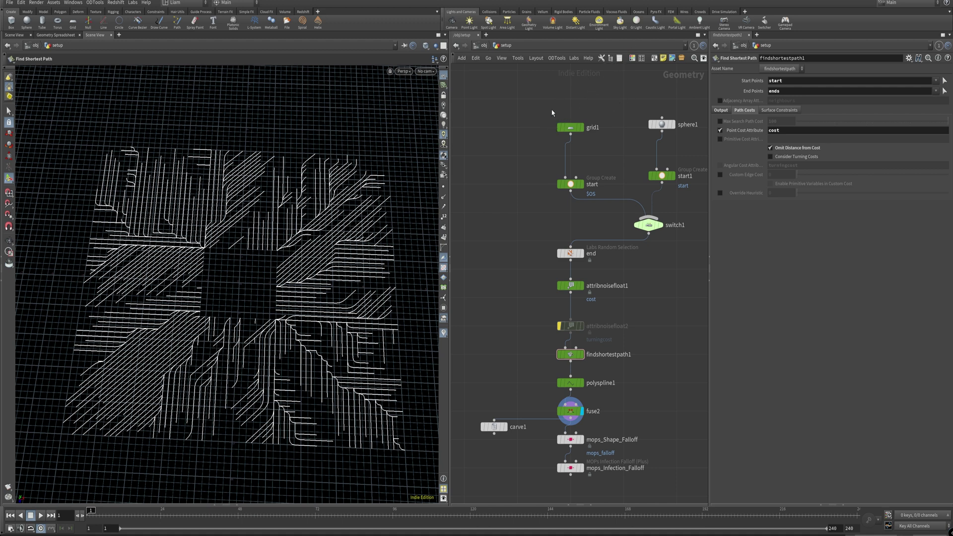
# Review grid1 and the start Group Create node, displaying the start group's output.
pyautogui.moveTo(616, 97); pyautogui.dragTo(574, 133)
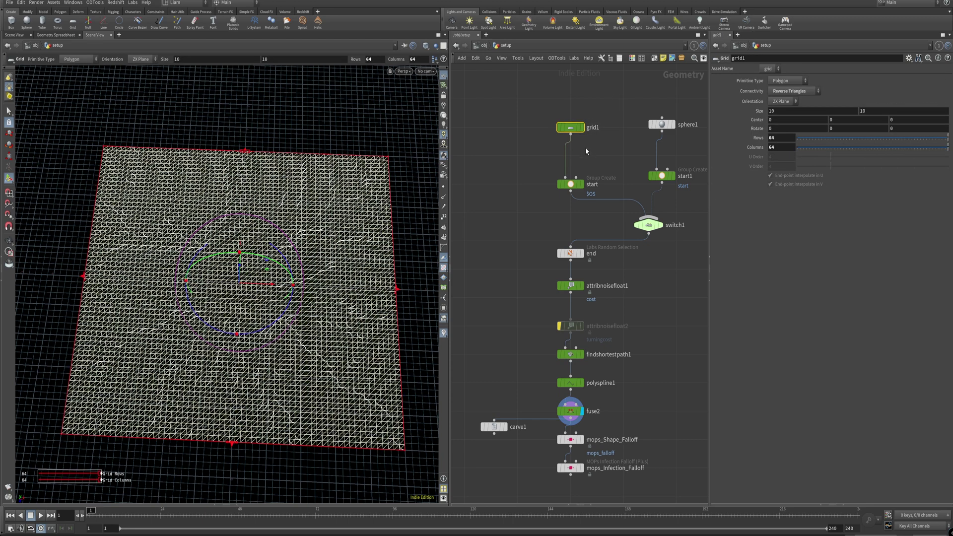
pyautogui.click(575, 184)
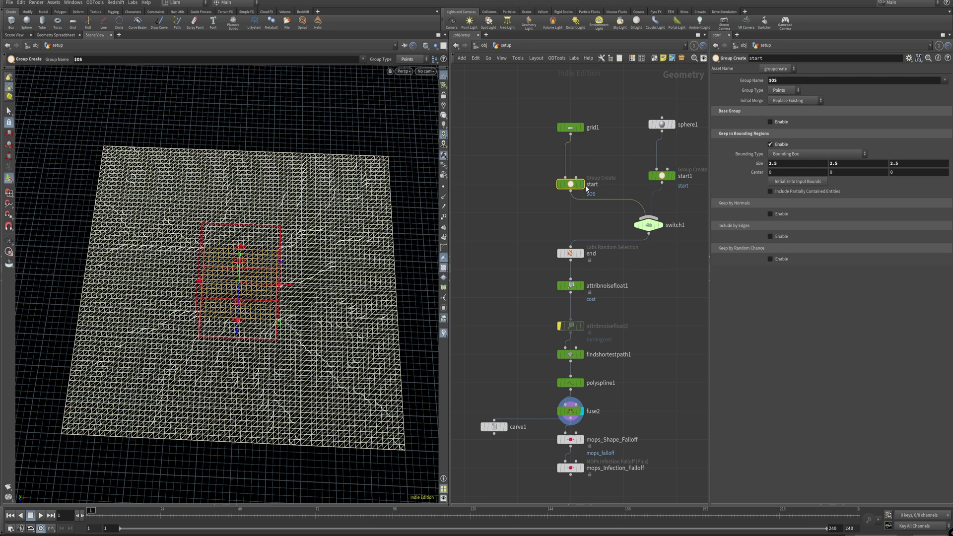
pyautogui.press('r')
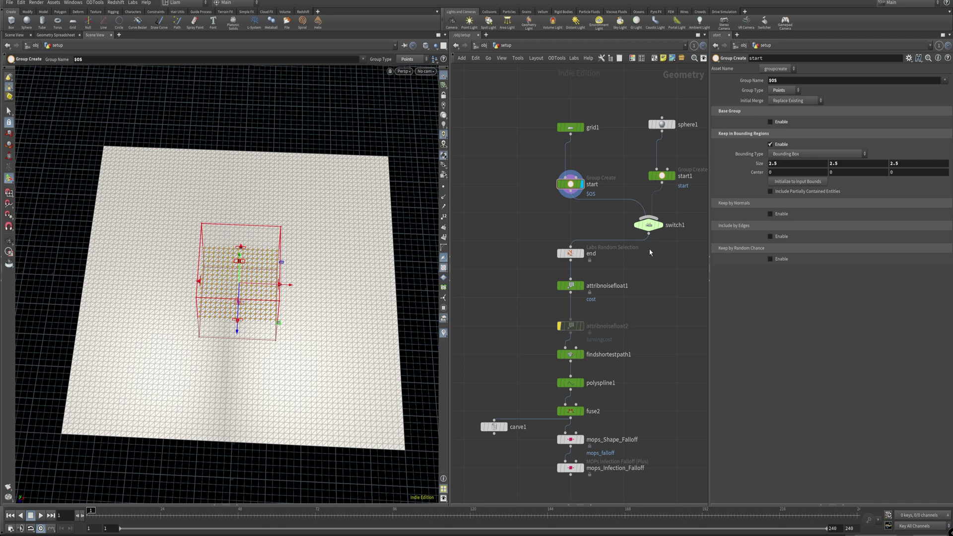
# Display the end node and turn Color Selected on, then back off.
pyautogui.click(581, 255)
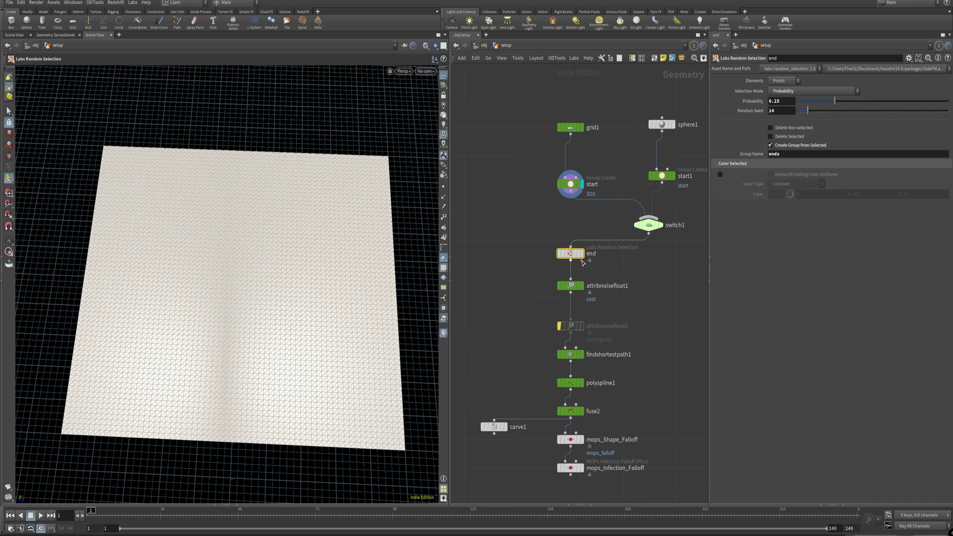
pyautogui.click(582, 253)
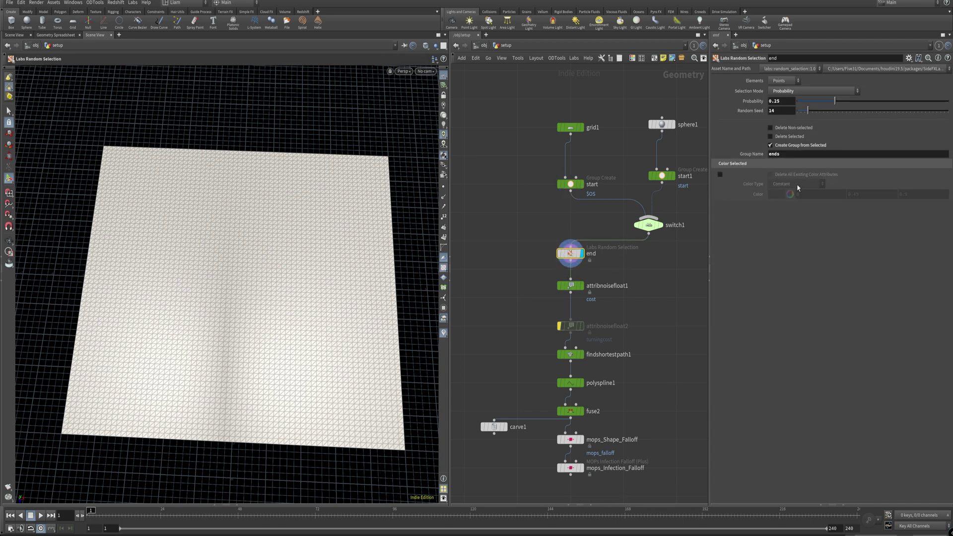
pyautogui.click(720, 175)
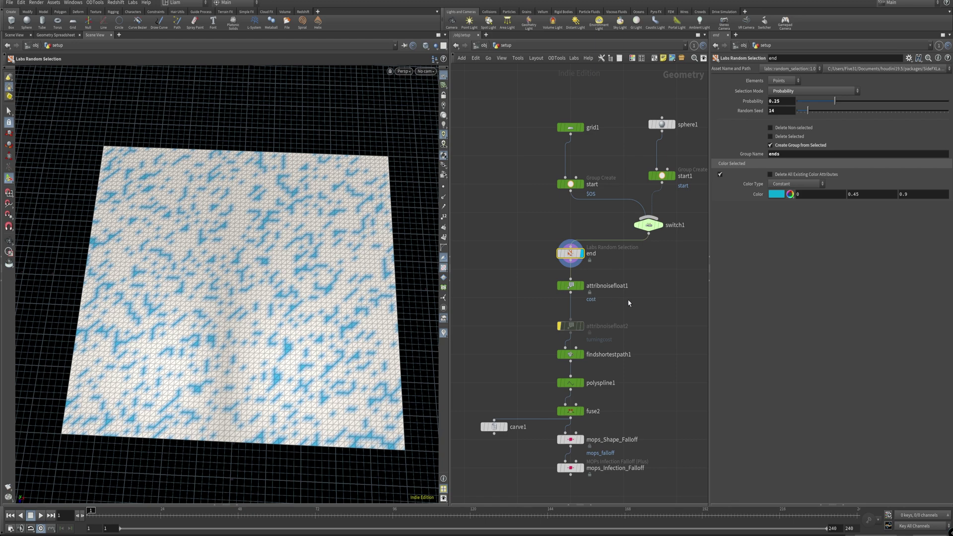
pyautogui.click(607, 286)
pyautogui.click(591, 254)
pyautogui.click(720, 174)
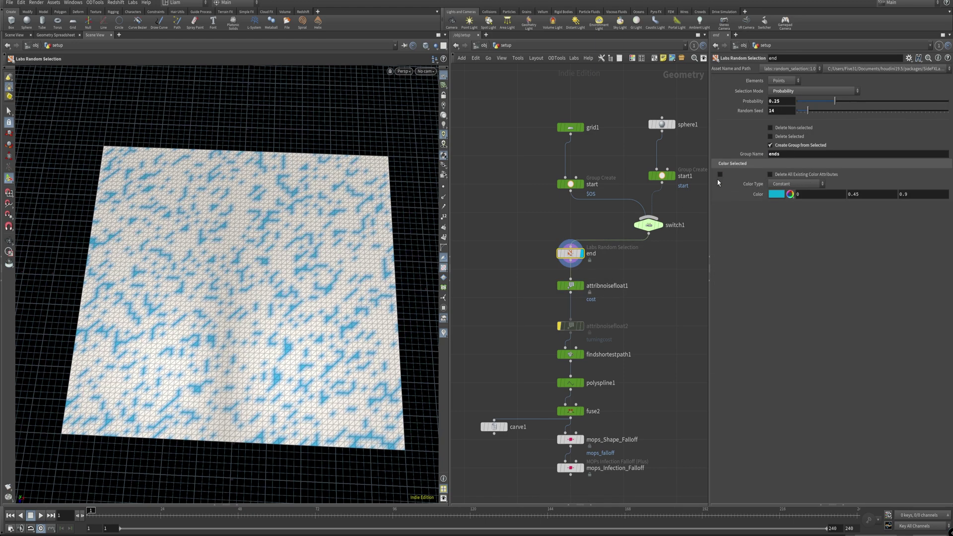
# Display attribnoisefloat1 with its visualizer off, then review attribnoisefloat2's turningcost noise.
pyautogui.click(585, 286)
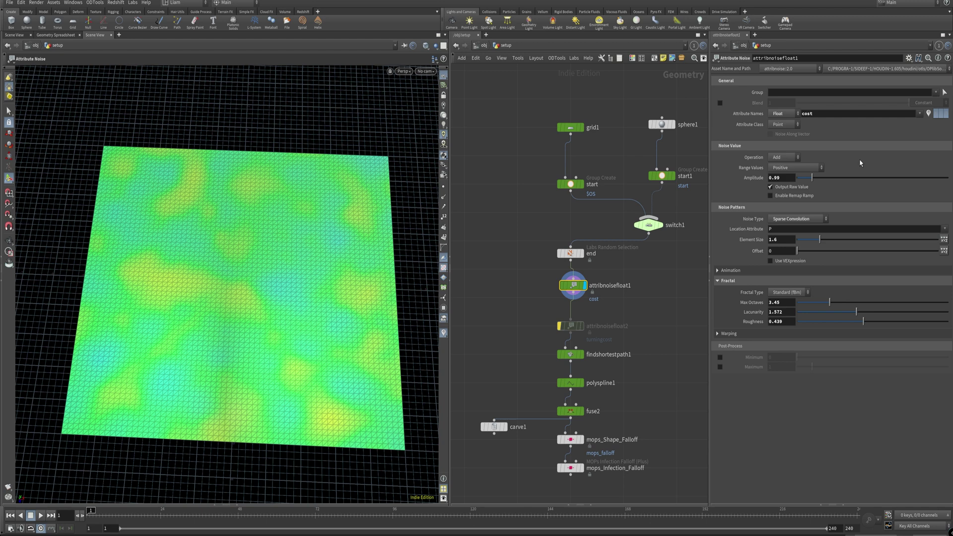
pyautogui.click(927, 114)
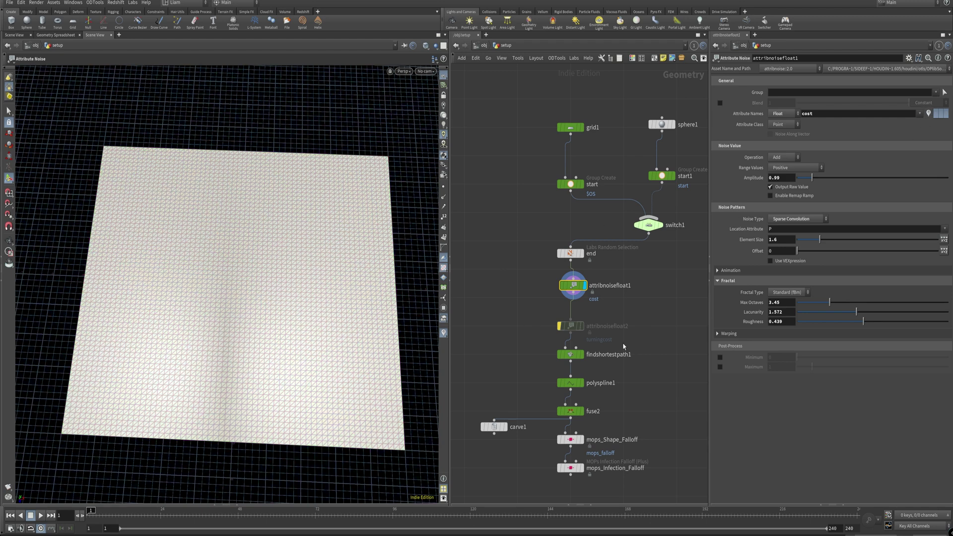
pyautogui.moveTo(582, 326); pyautogui.dragTo(582, 318)
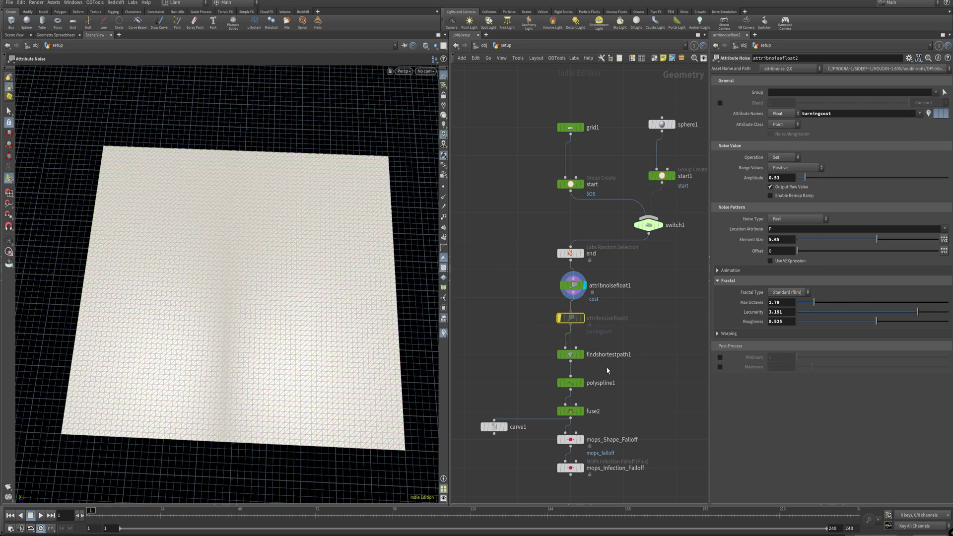
# Display findshortestpath1, open polyspline1's smoothing settings, and check polyspline1 and fuse2 node info.
pyautogui.click(582, 354)
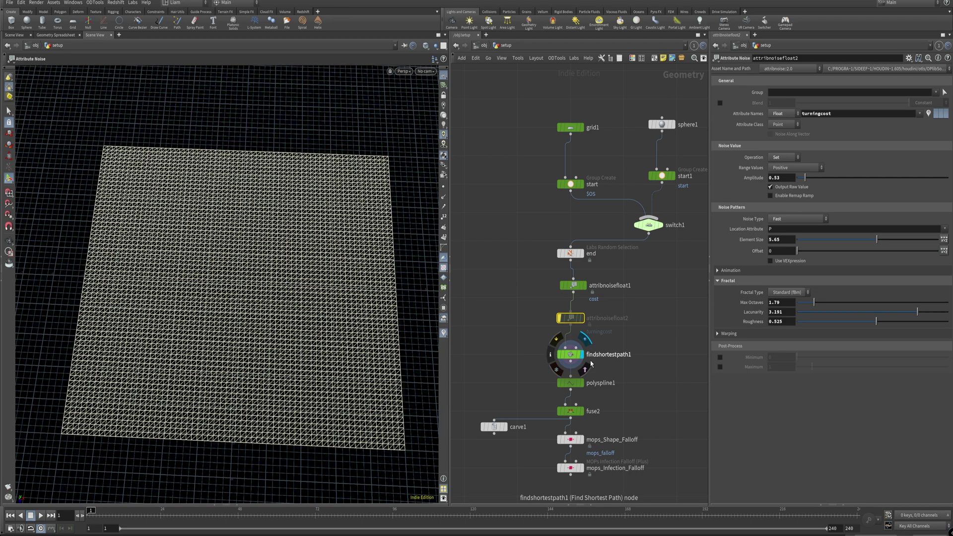
pyautogui.click(564, 355)
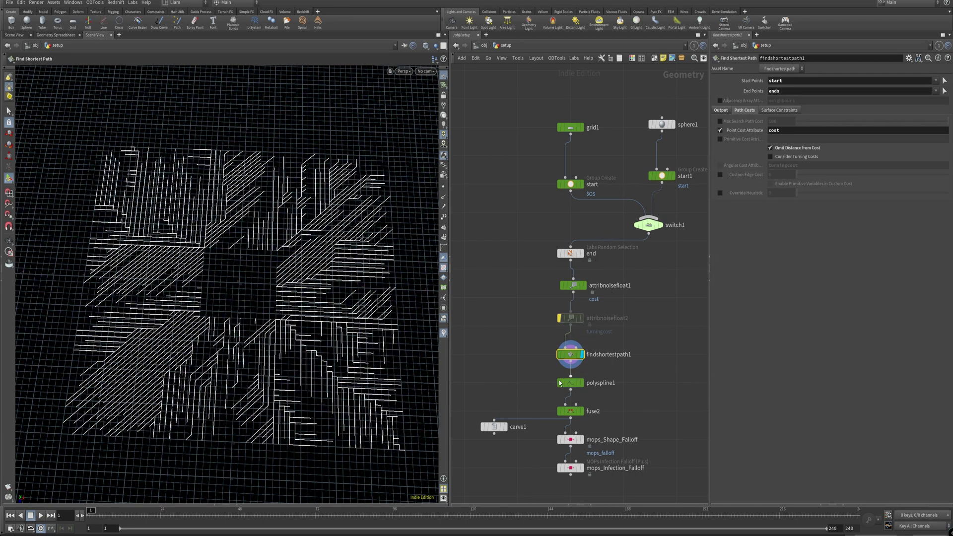
pyautogui.moveTo(586, 390)
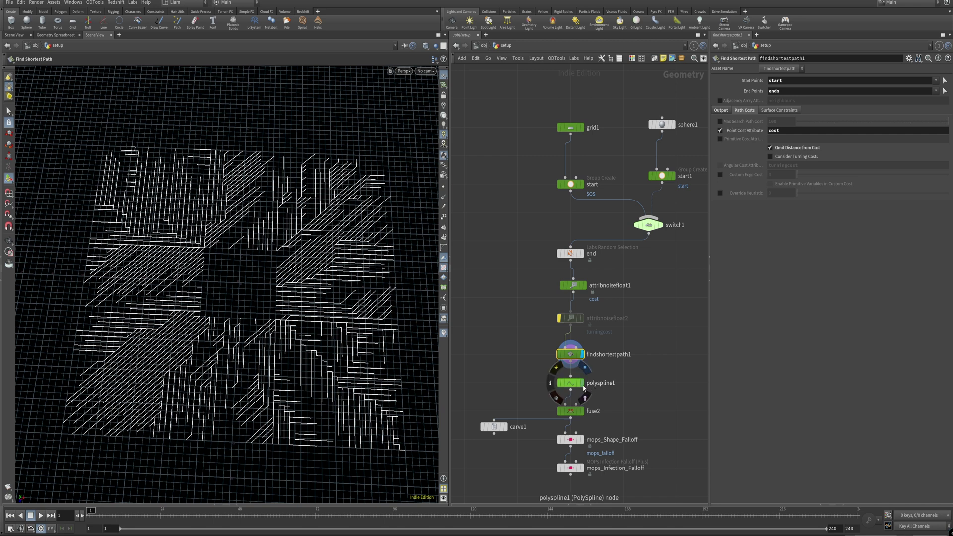
pyautogui.click(572, 384)
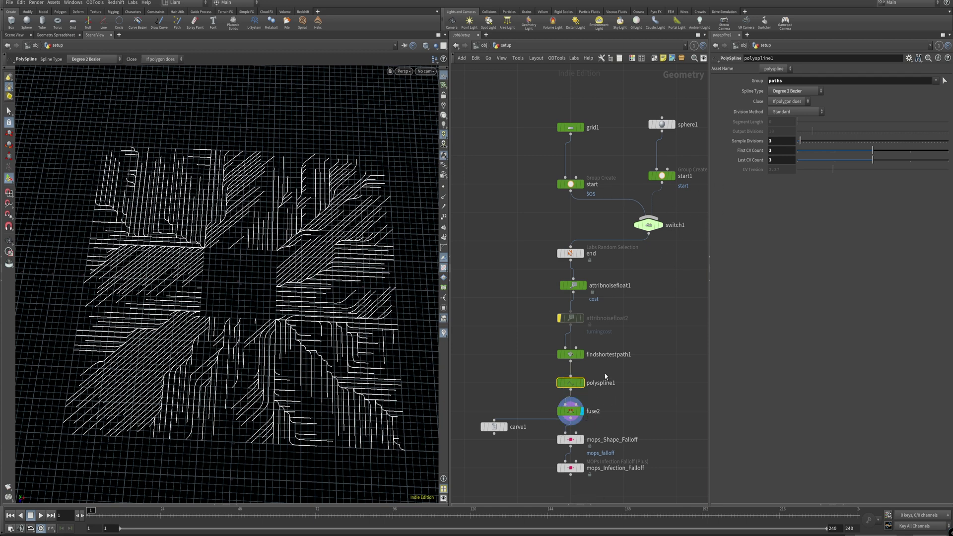
pyautogui.middleClick(570, 383)
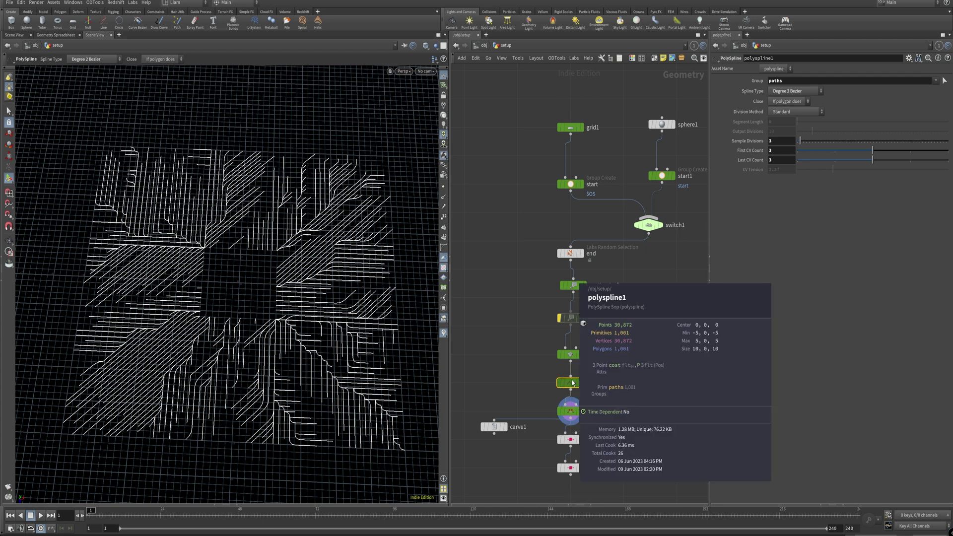
pyautogui.middleClick(569, 411)
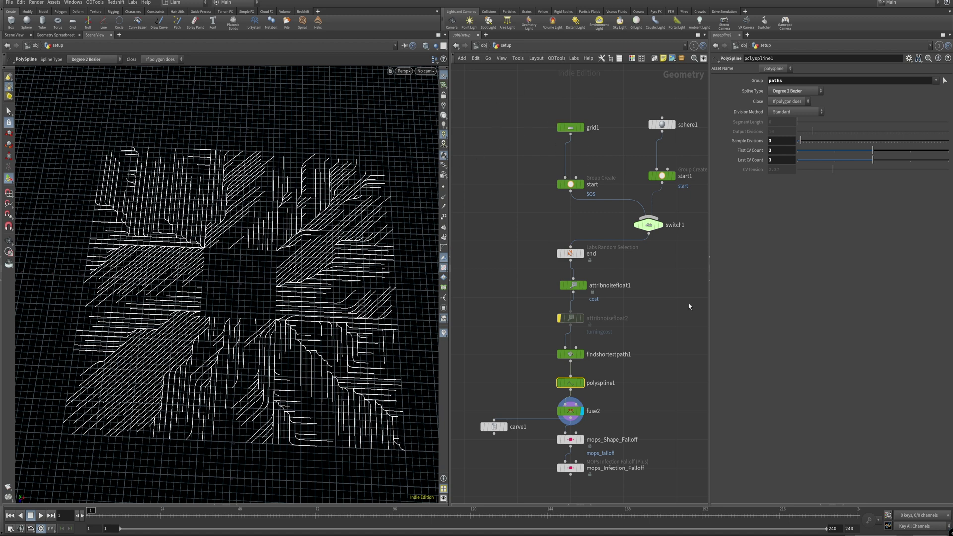
# Preview the sphere by setting switch1's Select Input to 1, then return it to 0.
pyautogui.scroll(-2, 614, 316)
pyautogui.moveTo(613, 316); pyautogui.dragTo(579, 311, button='middle')
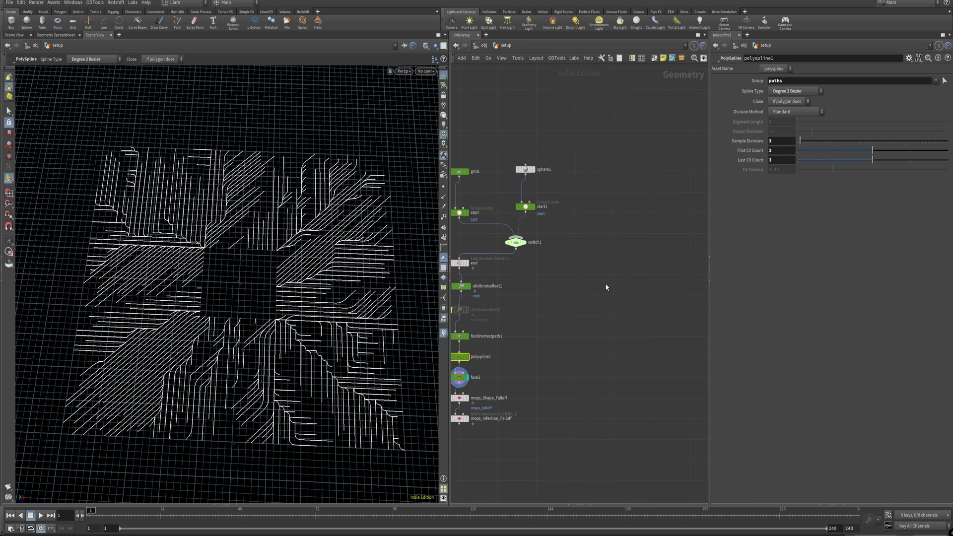
pyautogui.moveTo(554, 247); pyautogui.dragTo(613, 243, button='middle')
pyautogui.click(576, 238)
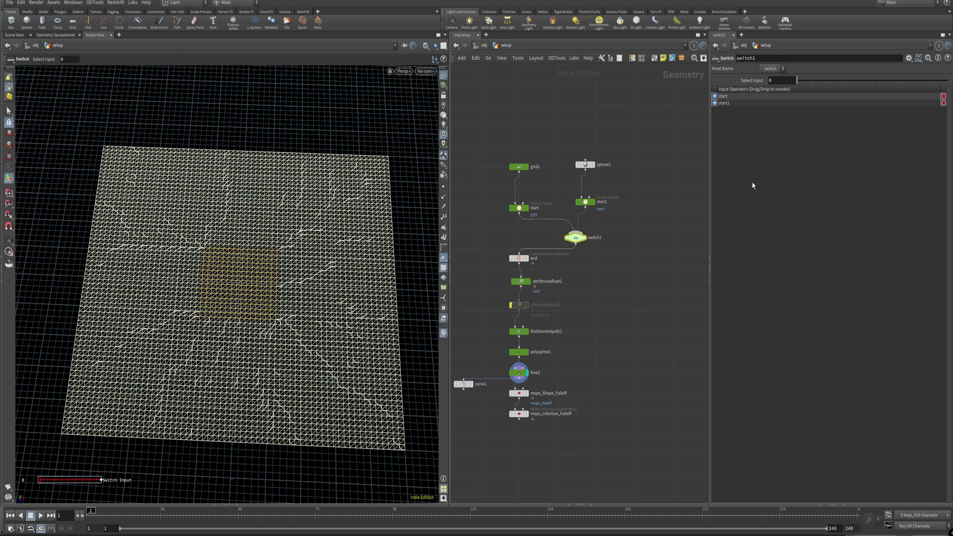
pyautogui.click(812, 80)
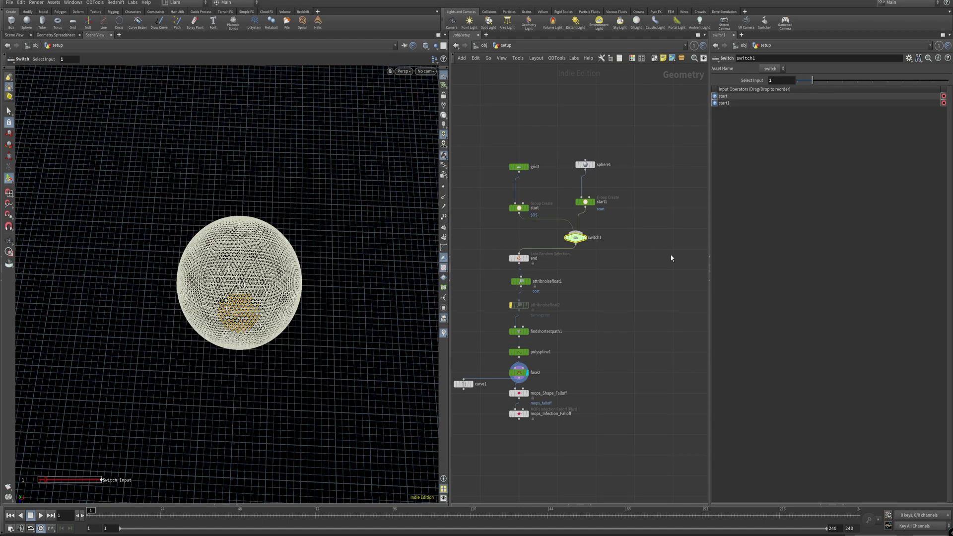
pyautogui.press('space')
pyautogui.moveTo(247, 300); pyautogui.dragTo(263, 249)
pyautogui.moveTo(813, 80); pyautogui.dragTo(795, 83)
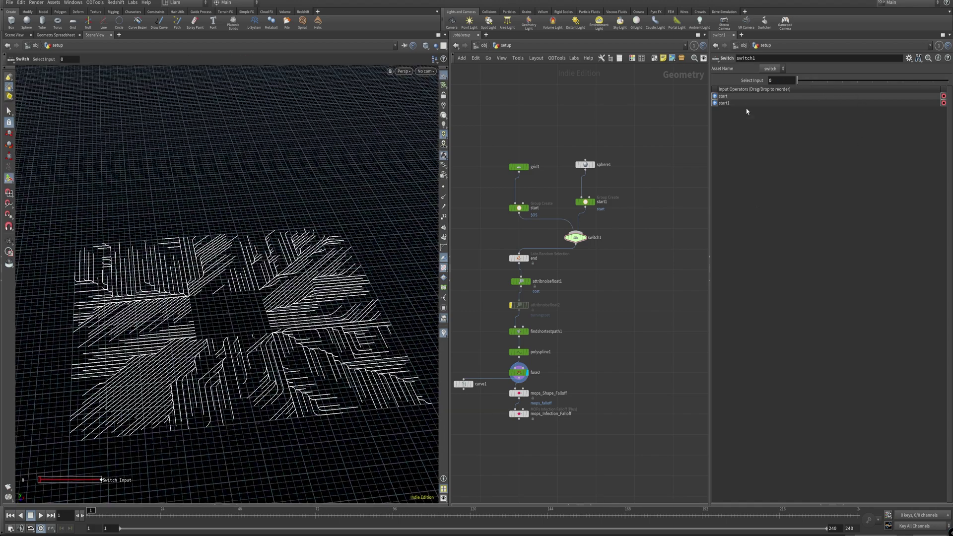
# Bring up the Tab node menu to look for a grid node.
pyautogui.moveTo(654, 223); pyautogui.dragTo(596, 237, button='middle')
pyautogui.press('Tab')
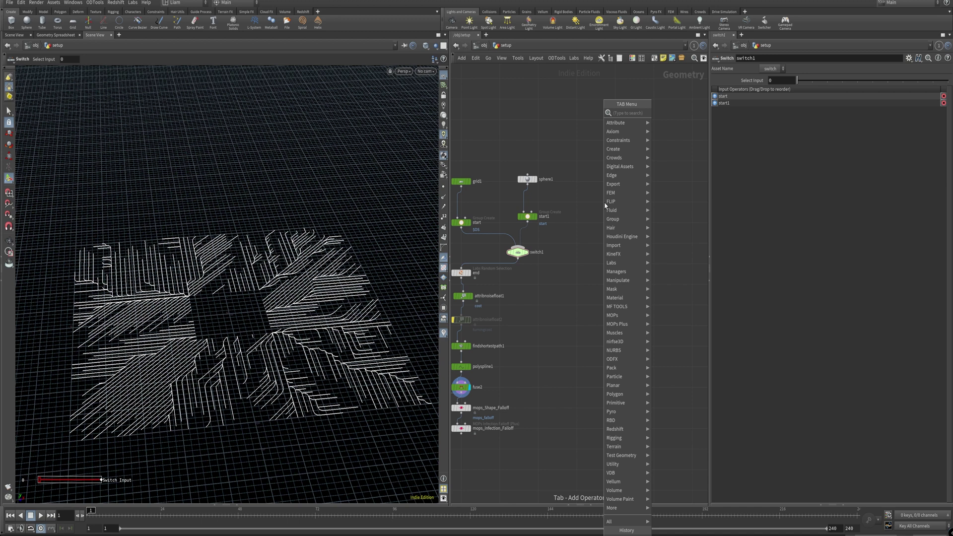
pyautogui.press('Escape')
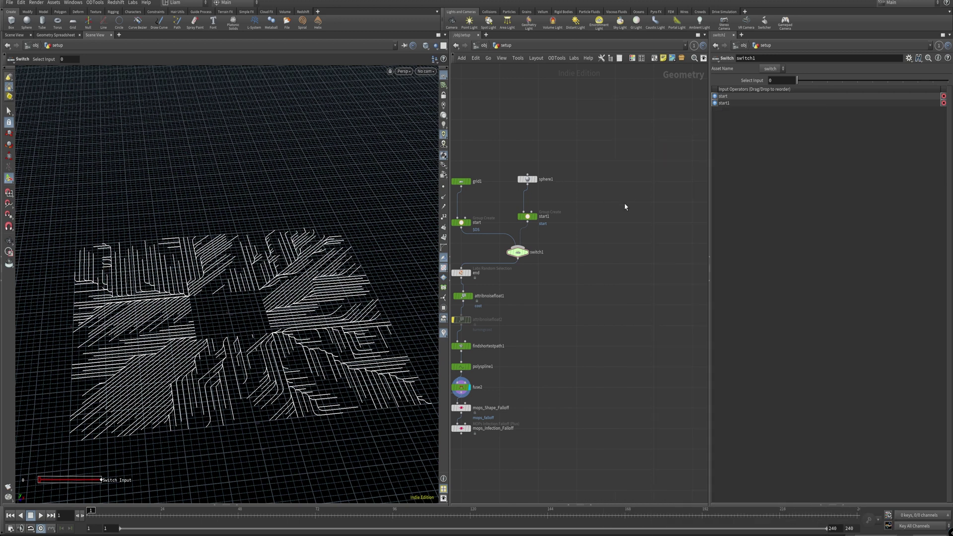
# Place the new grid2 node, display it alone, and use flat grey shading.
pyautogui.click(611, 180)
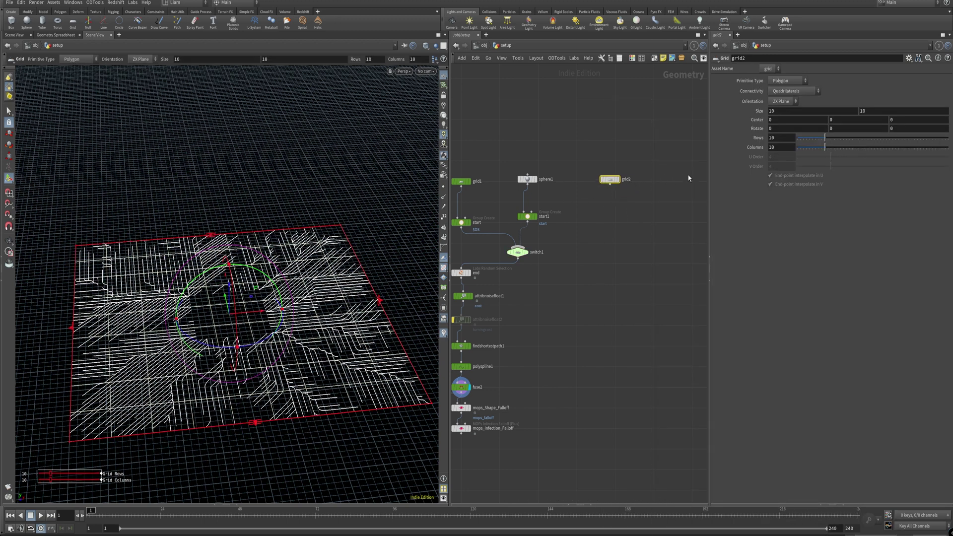
pyautogui.moveTo(609, 179); pyautogui.dragTo(615, 181)
pyautogui.click(623, 190)
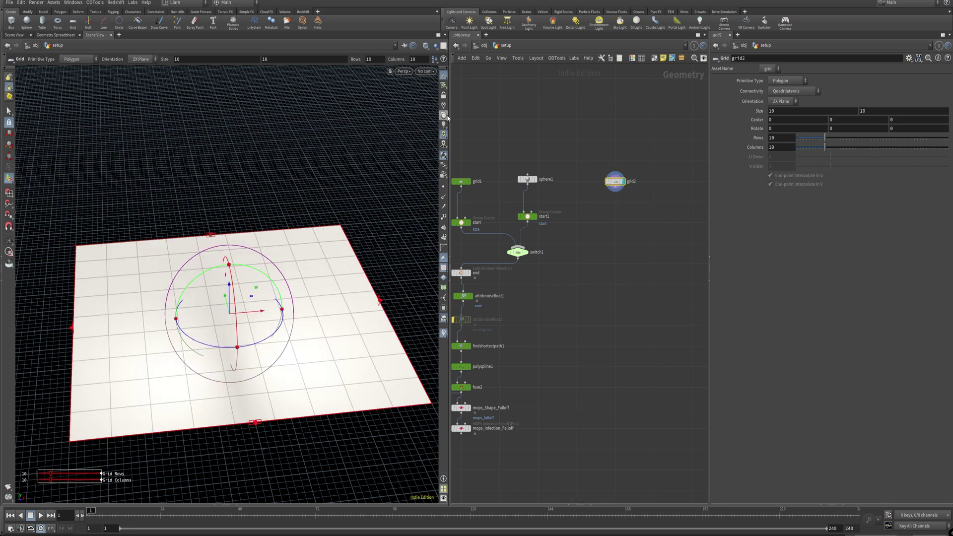
pyautogui.click(447, 132)
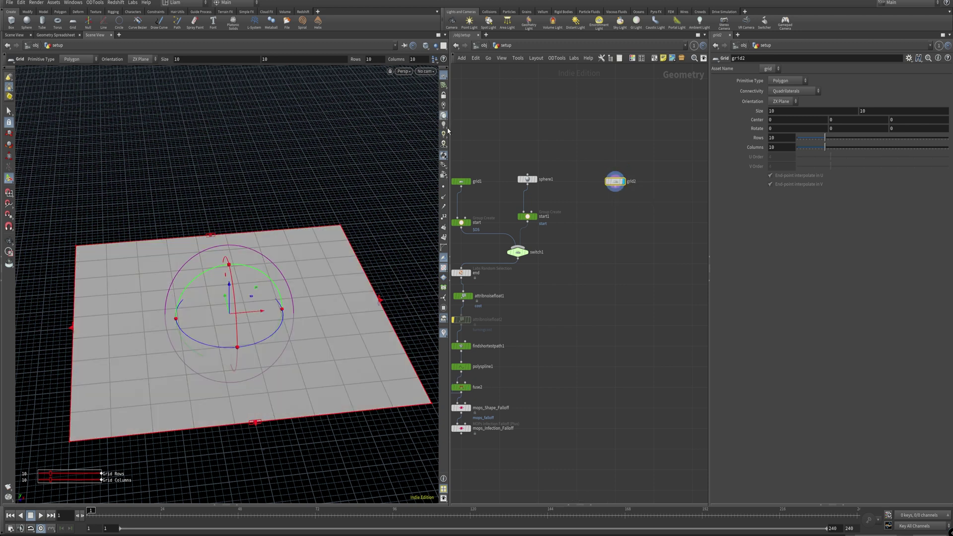
# Compare grid2 Connectivity as Rows, Columns, and Rows and Columns.
pyautogui.click(807, 91)
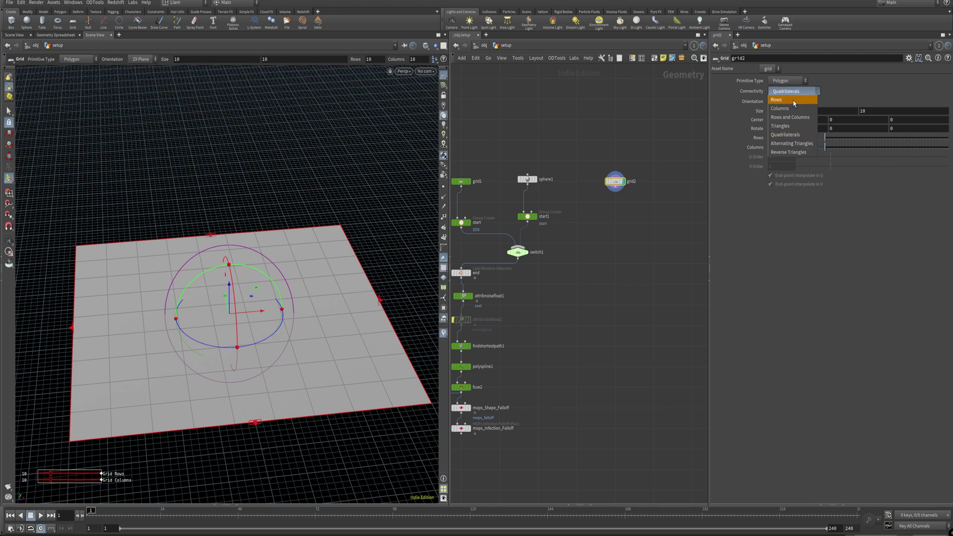
pyautogui.click(795, 100)
pyautogui.click(794, 91)
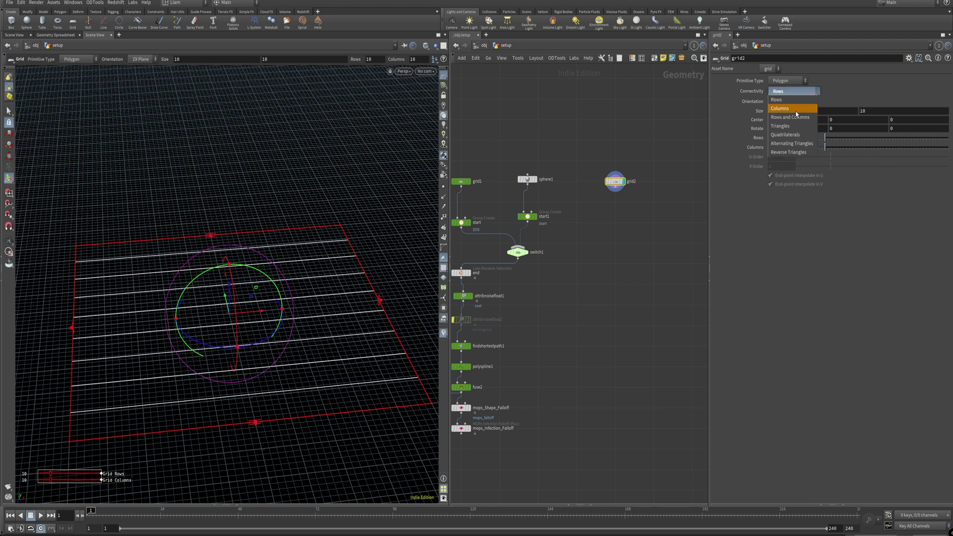
pyautogui.click(790, 108)
pyautogui.click(813, 92)
pyautogui.click(810, 117)
pyautogui.click(813, 93)
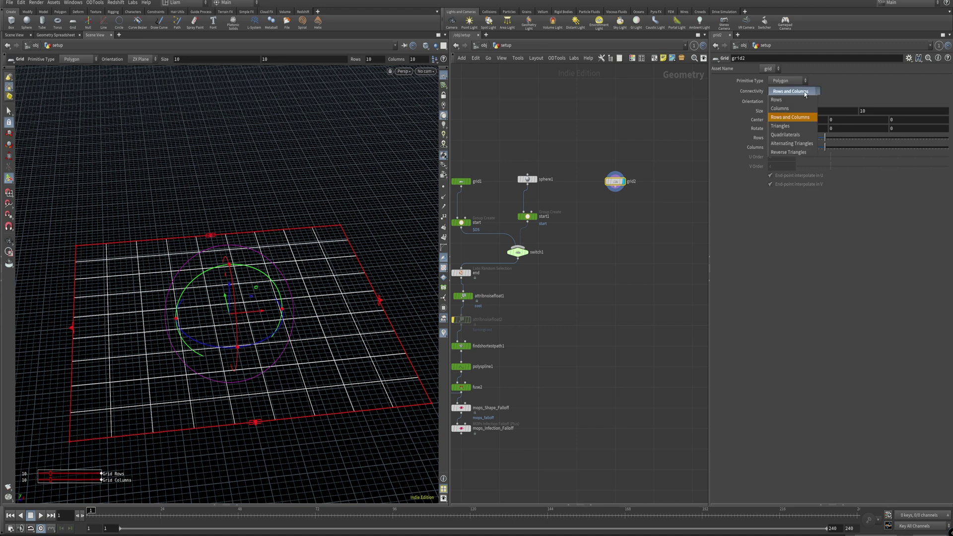
pyautogui.click(806, 94)
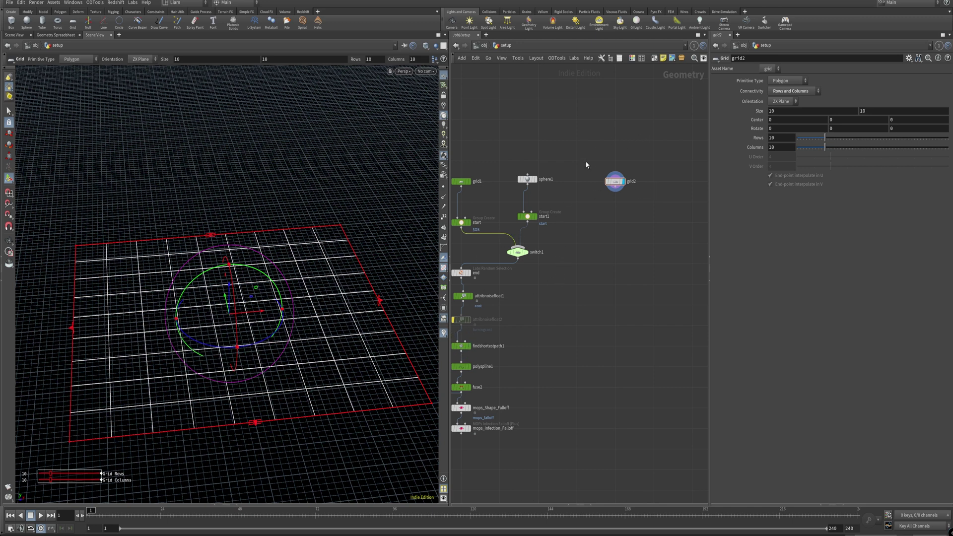
# Try grid2 Connectivity as Rows, Triangles, Quadrilaterals, Alternating Triangles and Reverse Triangles.
pyautogui.click(794, 91)
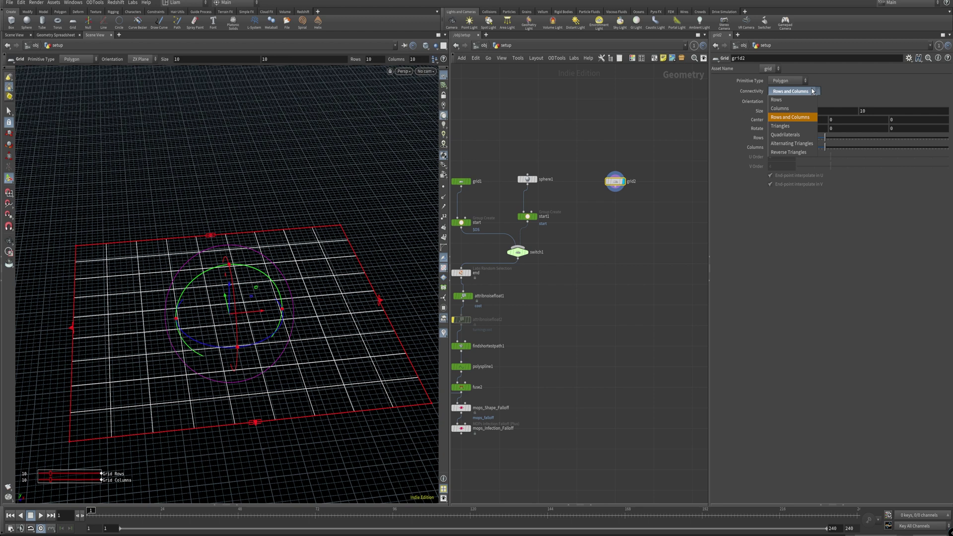
pyautogui.click(782, 92)
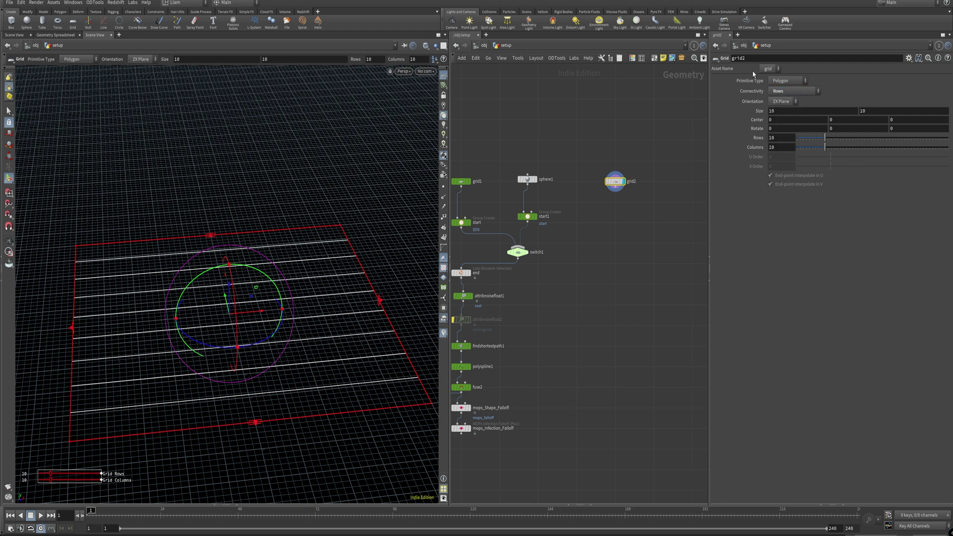
pyautogui.click(809, 94)
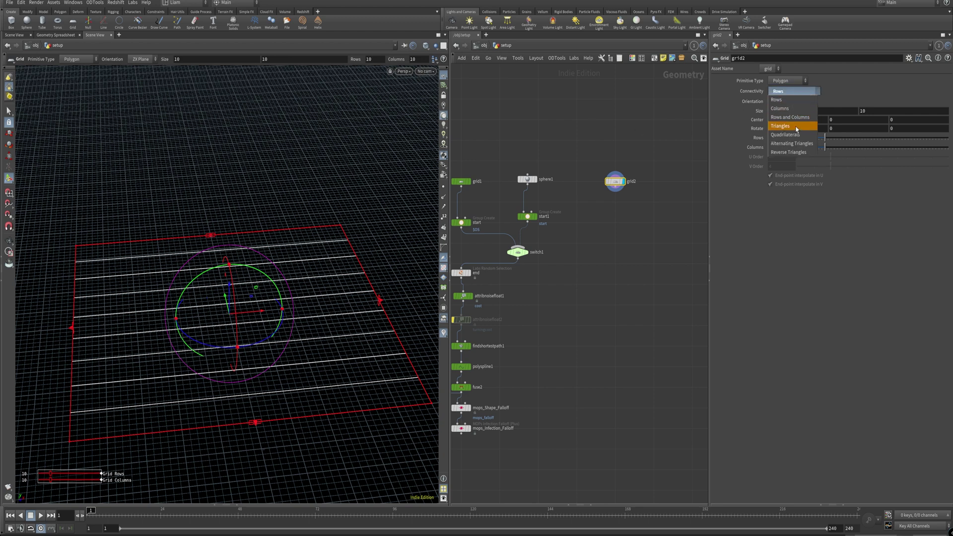
pyautogui.click(799, 128)
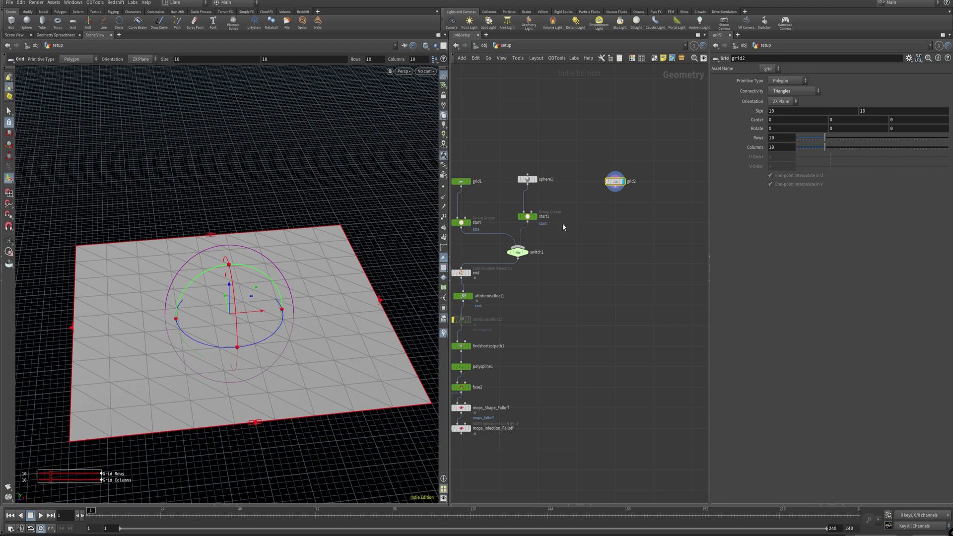
pyautogui.click(806, 94)
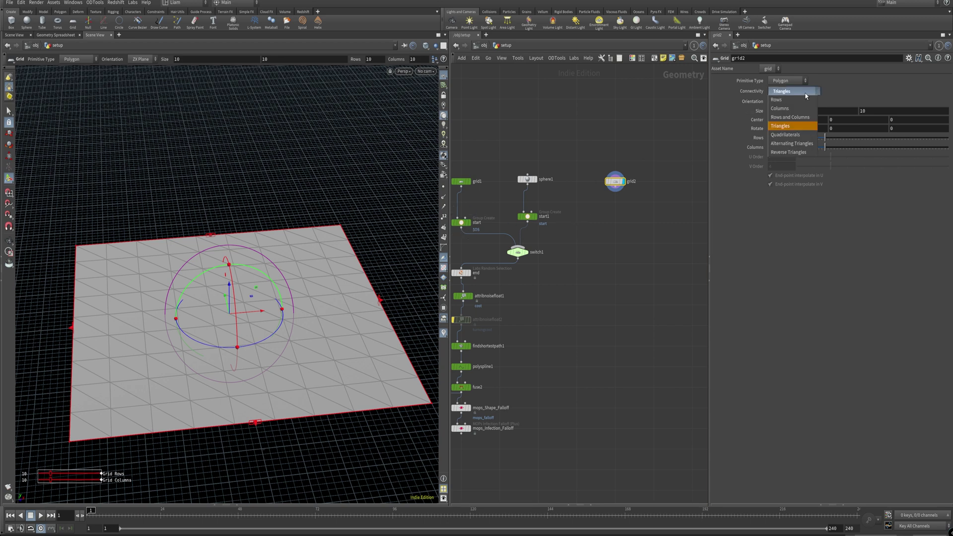
pyautogui.click(790, 135)
pyautogui.click(797, 93)
pyautogui.click(803, 144)
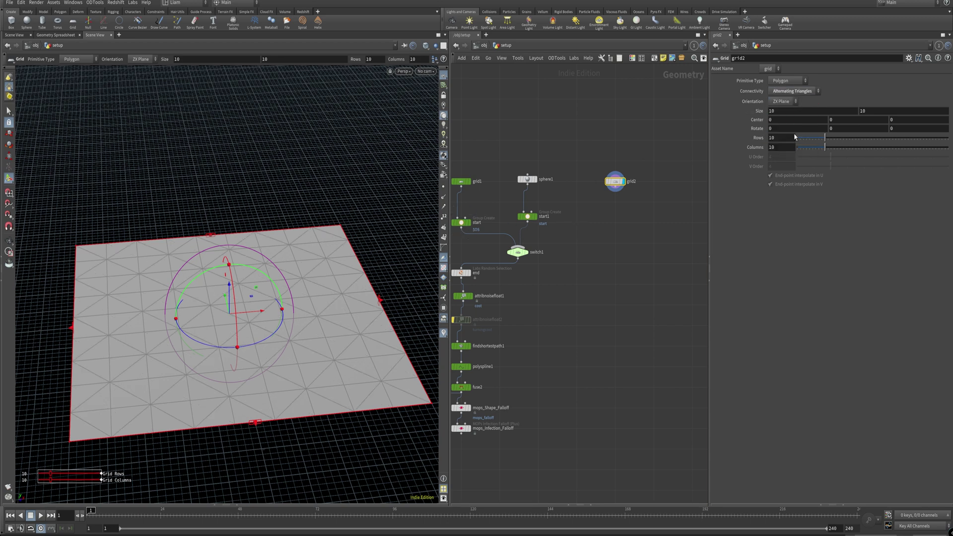
pyautogui.click(810, 93)
pyautogui.click(803, 151)
# Settle grid2 on Alternating Triangles connectivity and tumble to a top-down view.
pyautogui.click(810, 93)
pyautogui.click(790, 135)
pyautogui.click(806, 94)
pyautogui.click(793, 144)
pyautogui.press('Escape')
pyautogui.moveTo(348, 226); pyautogui.dragTo(179, 348)
pyautogui.press('Return')
pyautogui.moveTo(610, 234); pyautogui.dragTo(639, 211, button='middle')
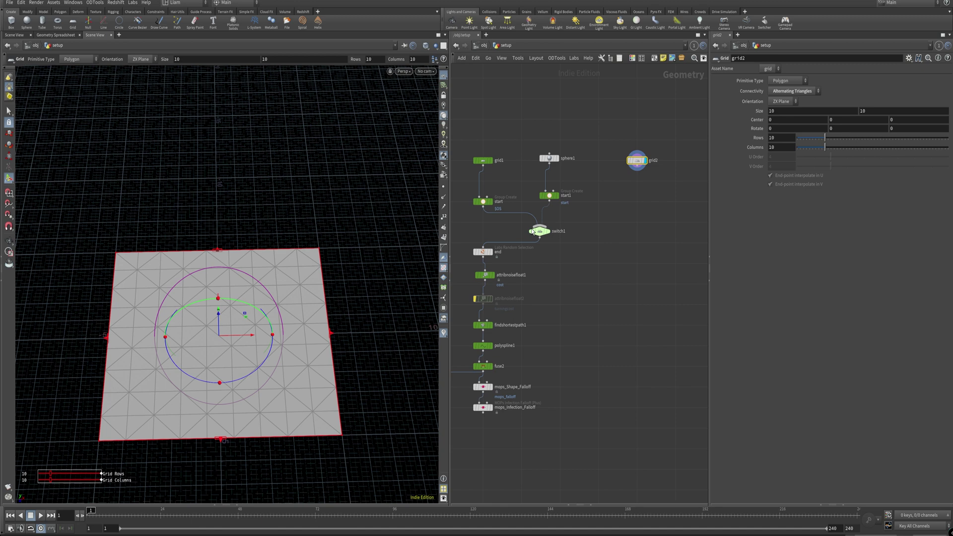
# Add a Find Shortest Path node, findshortestpath2, wired from grid2 and displayed.
pyautogui.press('Tab')
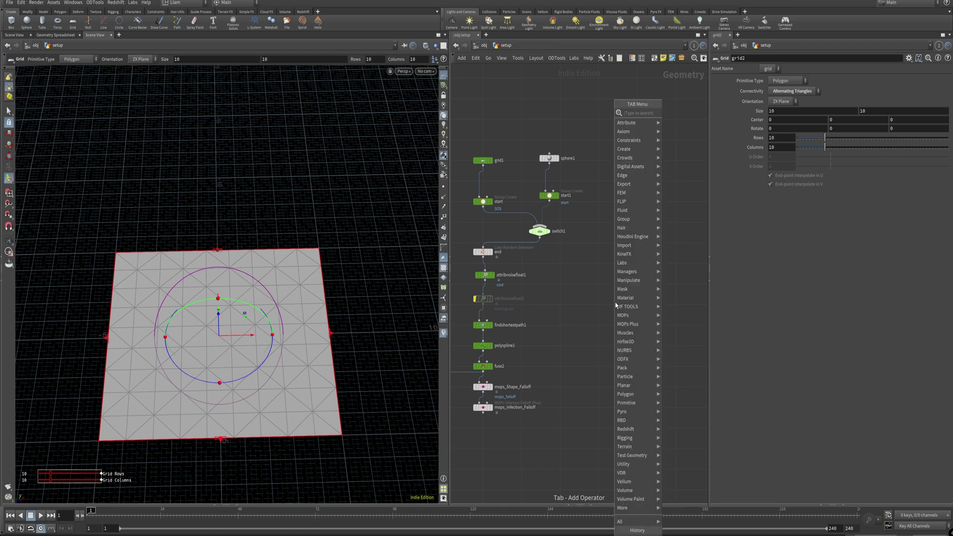
pyautogui.write('find')
pyautogui.press('Return')
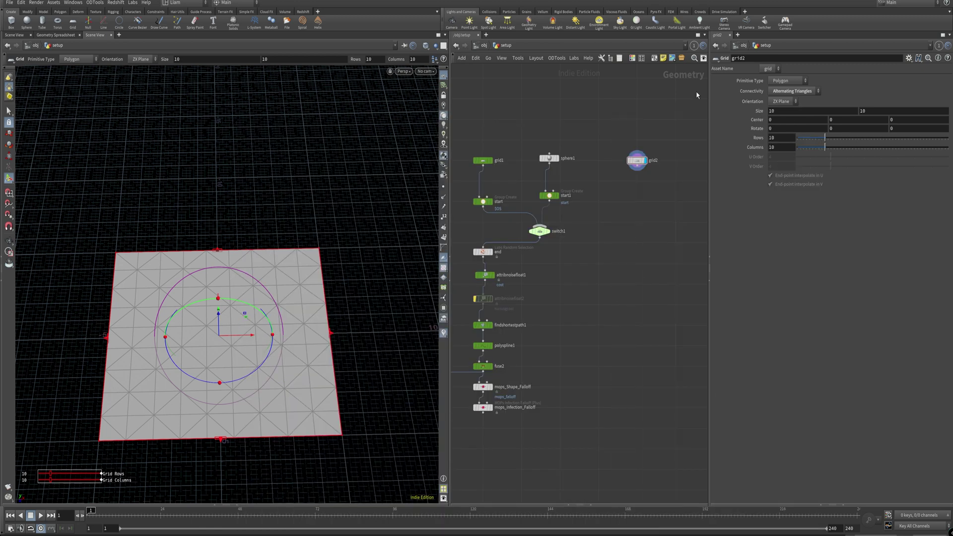
pyautogui.click(635, 313)
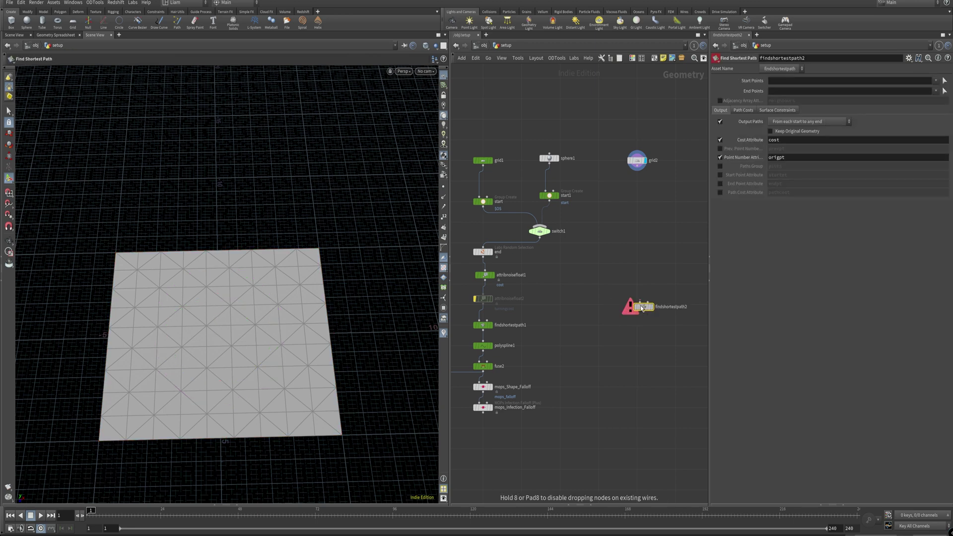
pyautogui.moveTo(635, 313); pyautogui.dragTo(648, 313)
pyautogui.moveTo(626, 160); pyautogui.dragTo(638, 300)
pyautogui.click(637, 300)
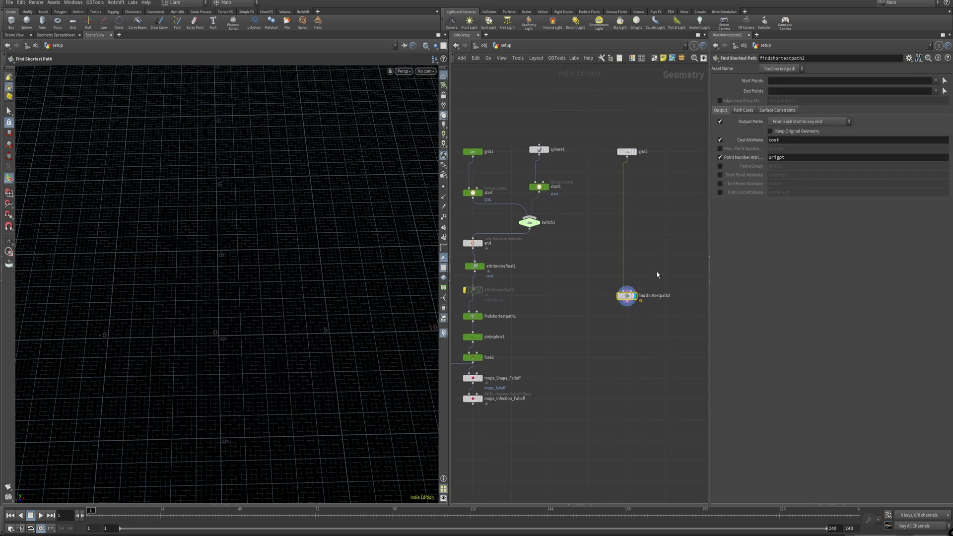
pyautogui.middleClick(624, 301)
# Insert a Group Create node start2 between grid2 and findshortestpath2, with Group Name 'start'.
pyautogui.click(475, 196)
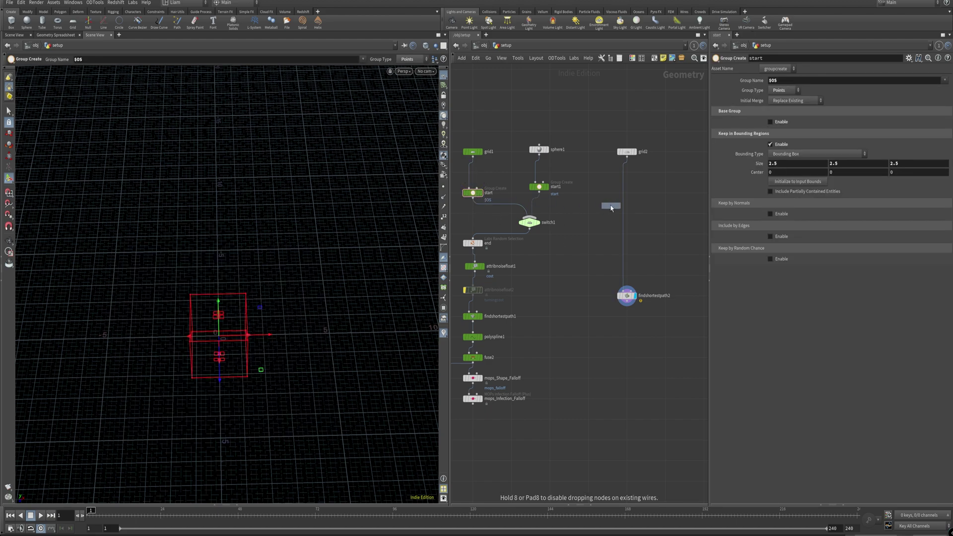
pyautogui.click(611, 208)
pyautogui.moveTo(612, 207); pyautogui.dragTo(631, 197)
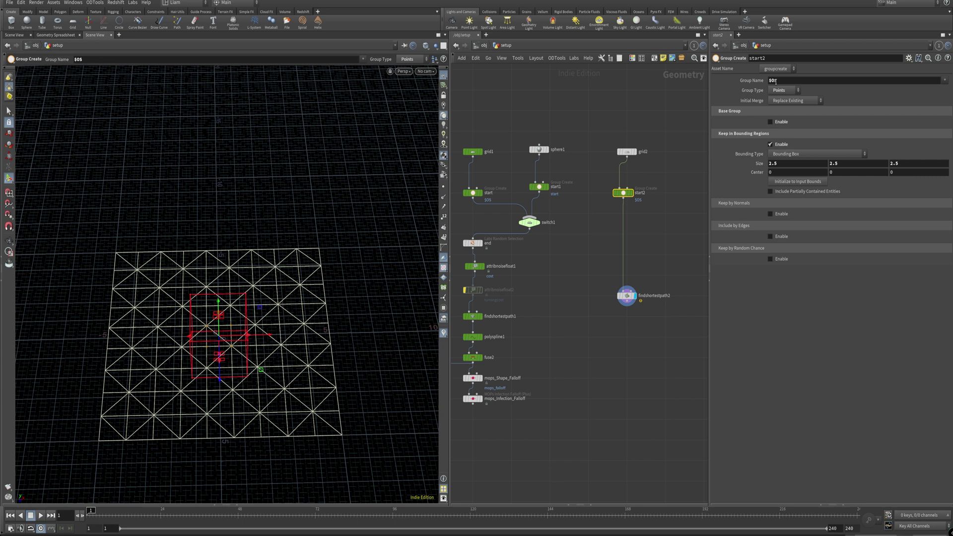
pyautogui.doubleClick(647, 194)
pyautogui.click(844, 80)
pyautogui.write('s')
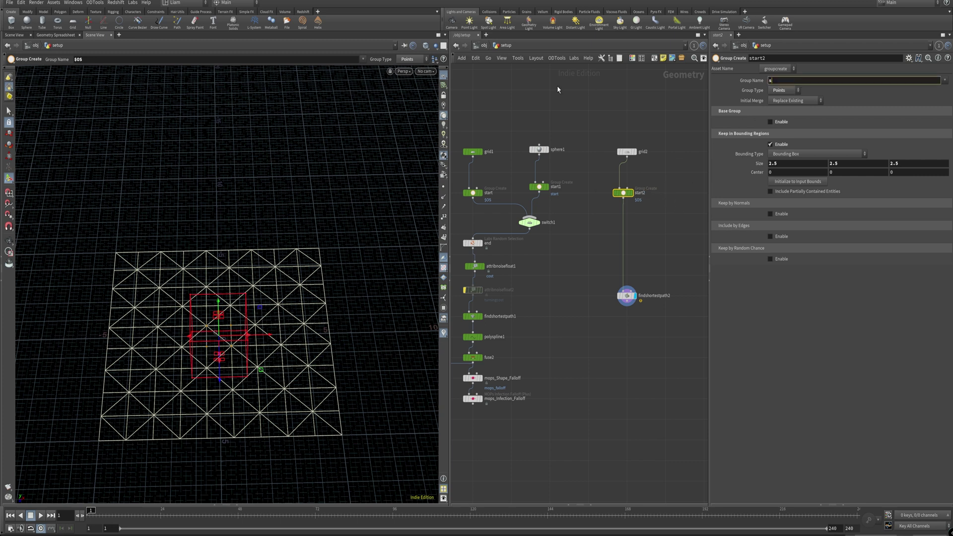
pyautogui.write('tart')
pyautogui.press('Return')
# View start2's bounding-box group from above, then display findshortestpath2's output.
pyautogui.click(631, 194)
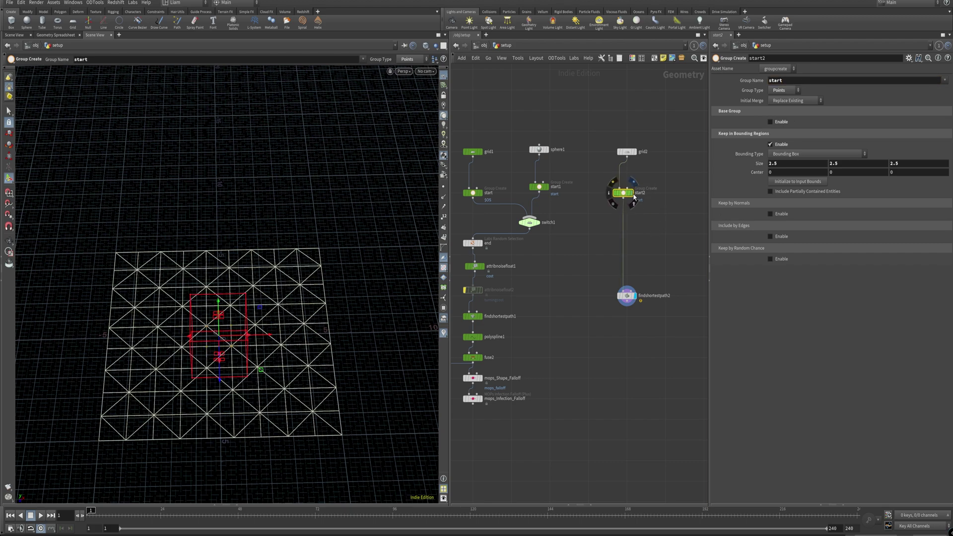
pyautogui.press('Escape')
pyautogui.moveTo(214, 337); pyautogui.dragTo(219, 319)
pyautogui.press('Return')
pyautogui.scroll(3, 213, 296)
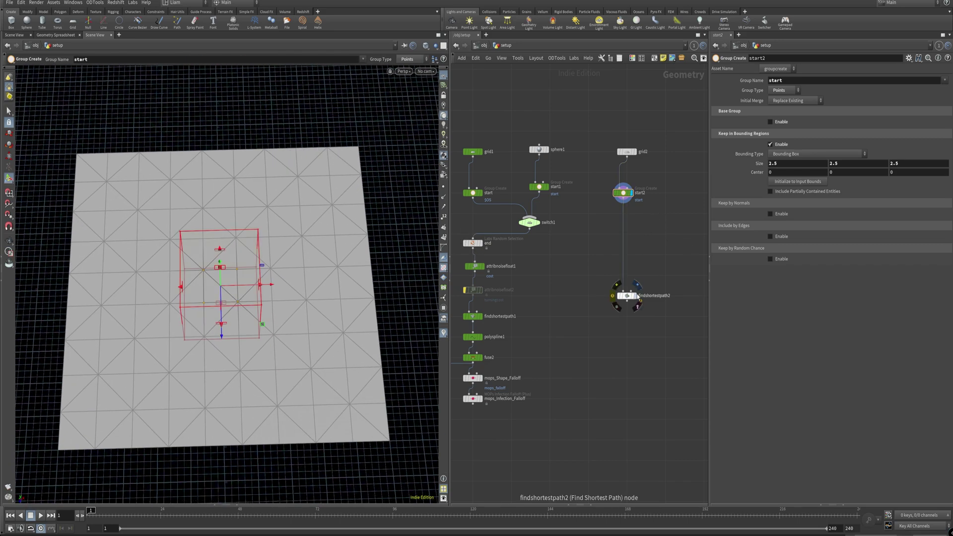
pyautogui.click(635, 296)
# Set findshortestpath2's Start Points to 'start' and Output Paths to 'From any start to each end'.
pyautogui.click(627, 296)
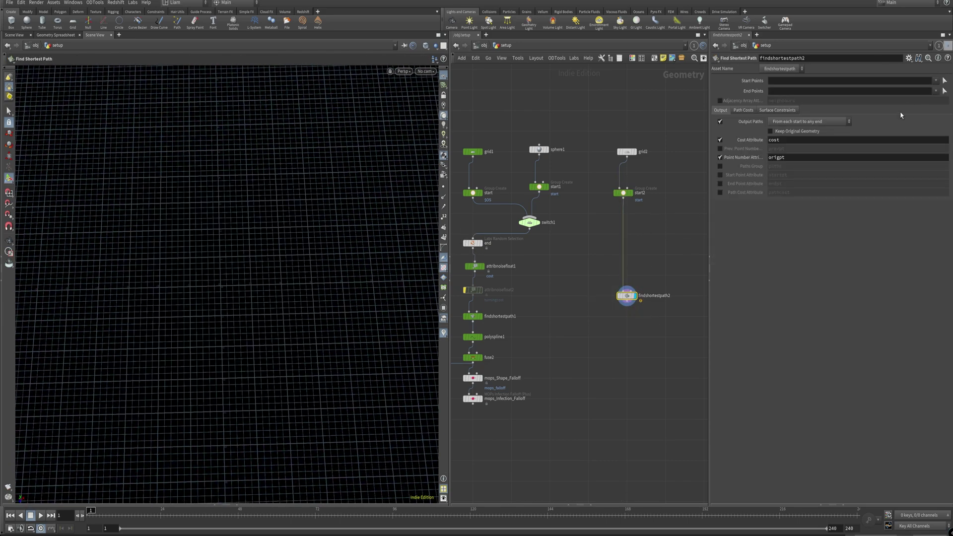
pyautogui.click(937, 84)
pyautogui.click(938, 87)
pyautogui.middleClick(633, 302)
pyautogui.click(834, 123)
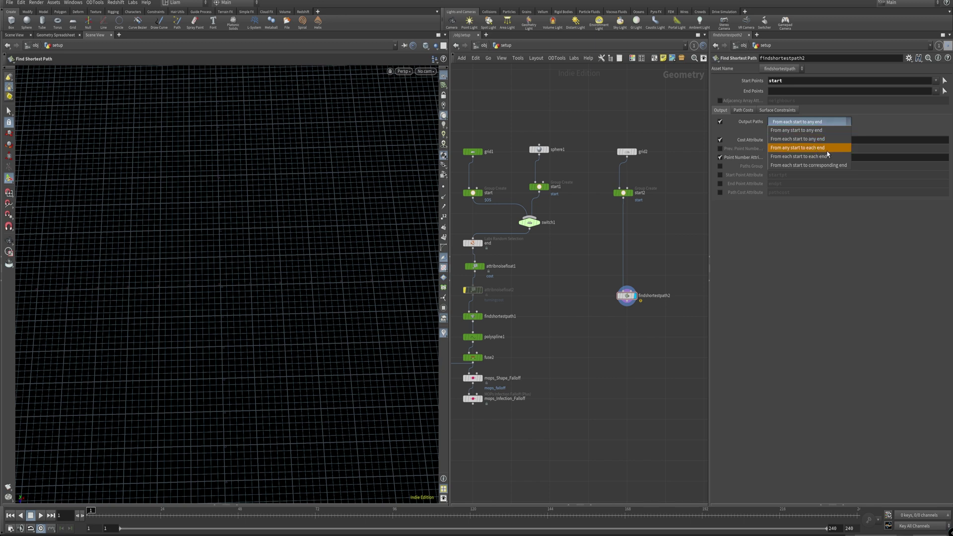
pyautogui.click(833, 153)
pyautogui.click(834, 124)
pyautogui.click(827, 148)
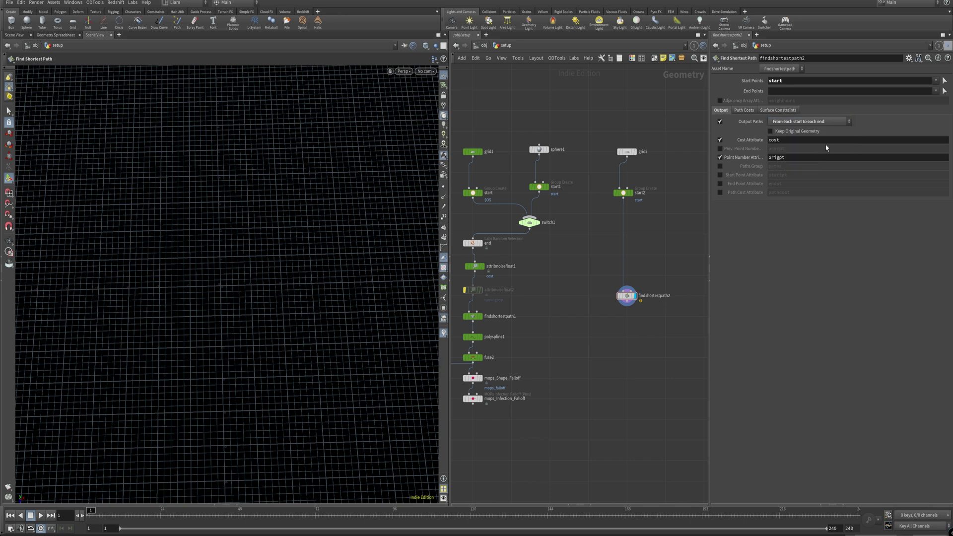
pyautogui.click(835, 125)
pyautogui.click(821, 149)
# Set End Points to '*', compare 'each start to any end', keep 'any start to each end'.
pyautogui.click(804, 91)
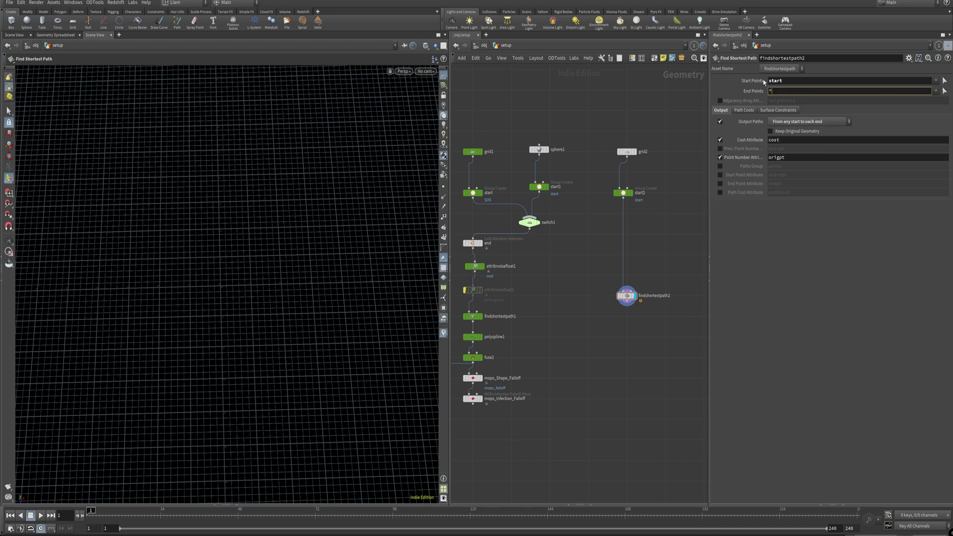
pyautogui.press('Return')
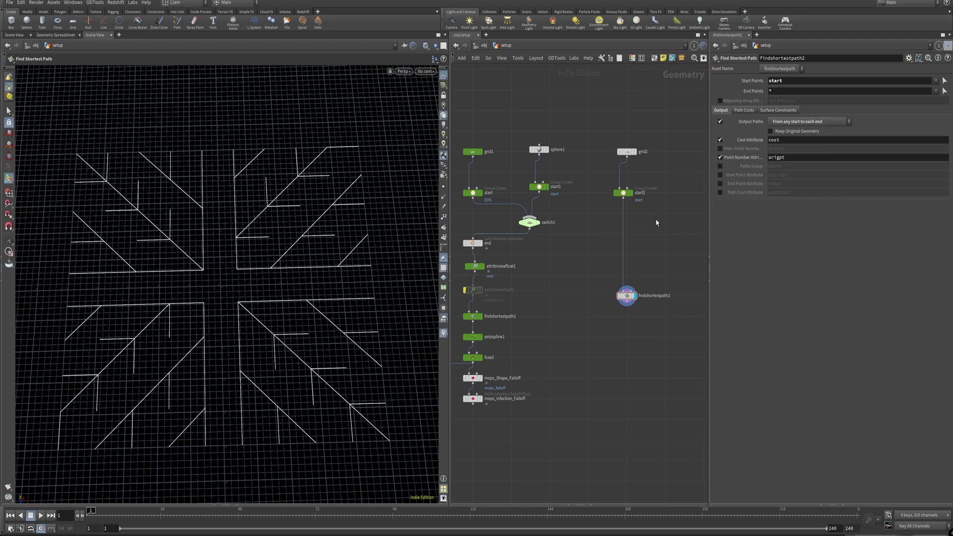
pyautogui.click(828, 120)
pyautogui.click(822, 139)
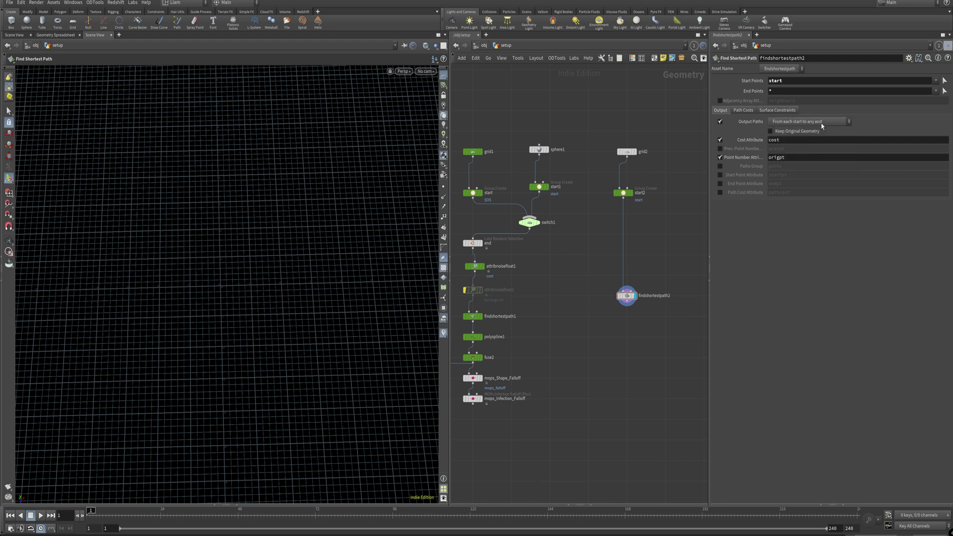
pyautogui.click(821, 123)
pyautogui.click(821, 148)
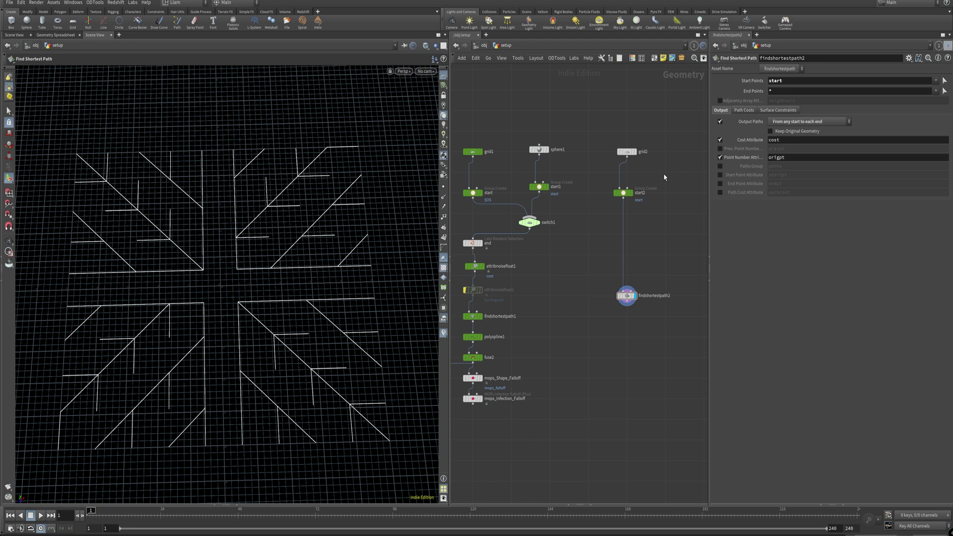
pyautogui.click(624, 193)
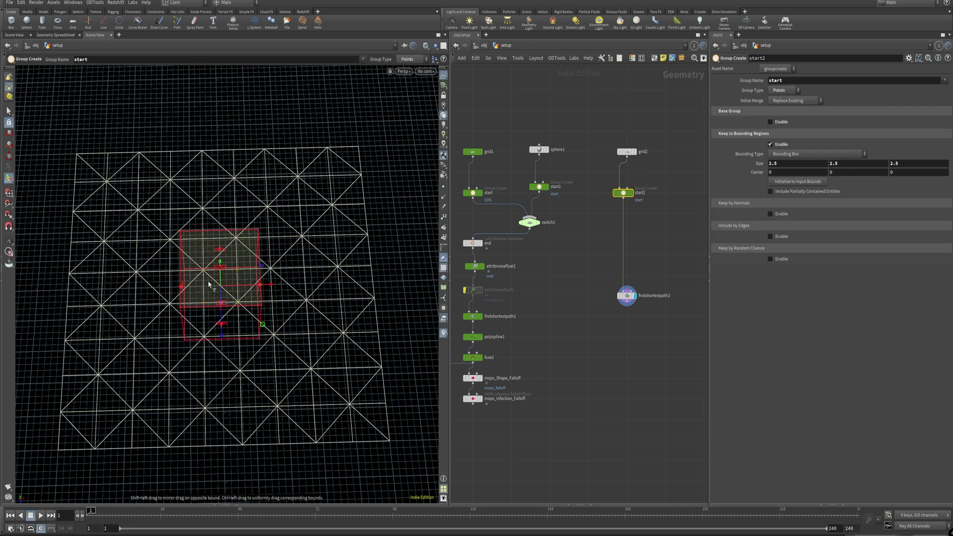
pyautogui.press('Escape')
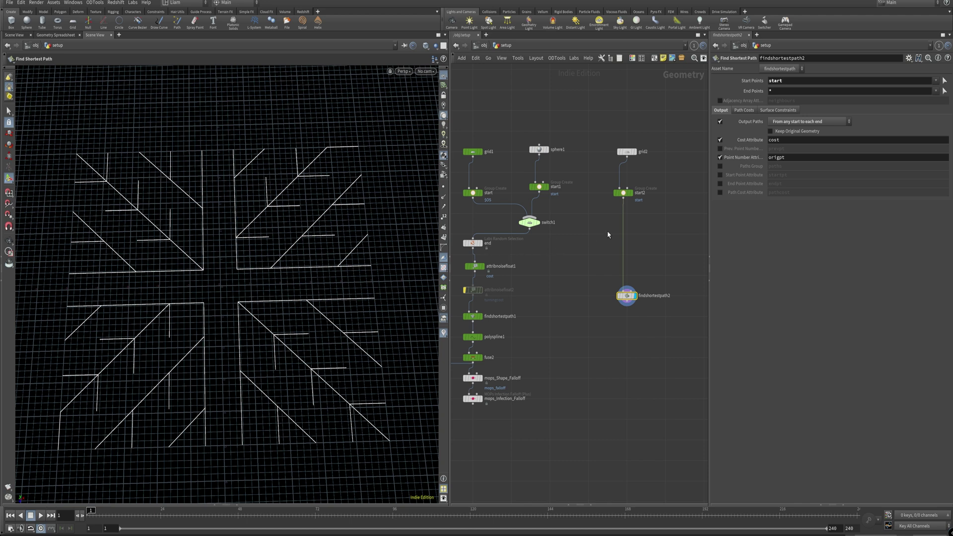
# Hand-pick a block of grid points as End Points, then Alt-drag a copy of end as end1.
pyautogui.click(945, 90)
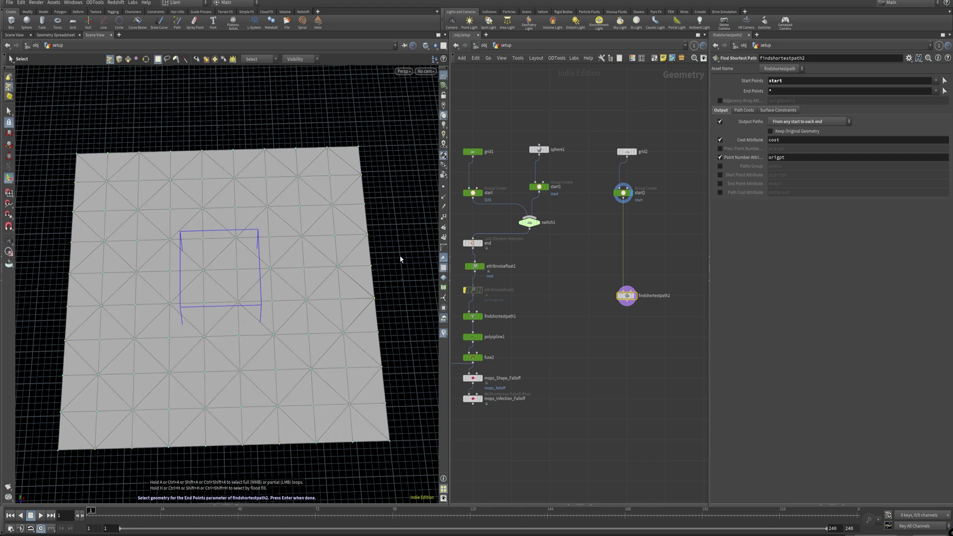
pyautogui.press('Return')
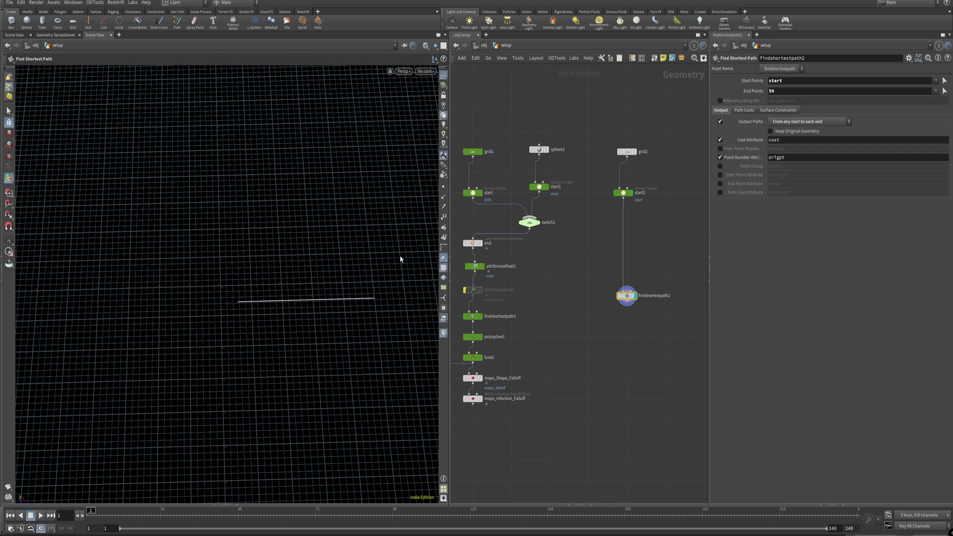
pyautogui.click(944, 91)
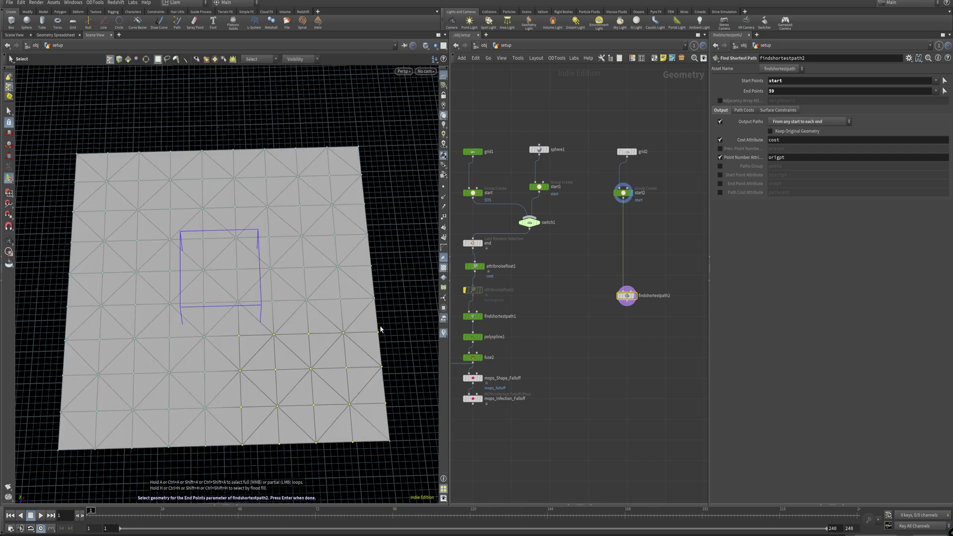
pyautogui.press('Return')
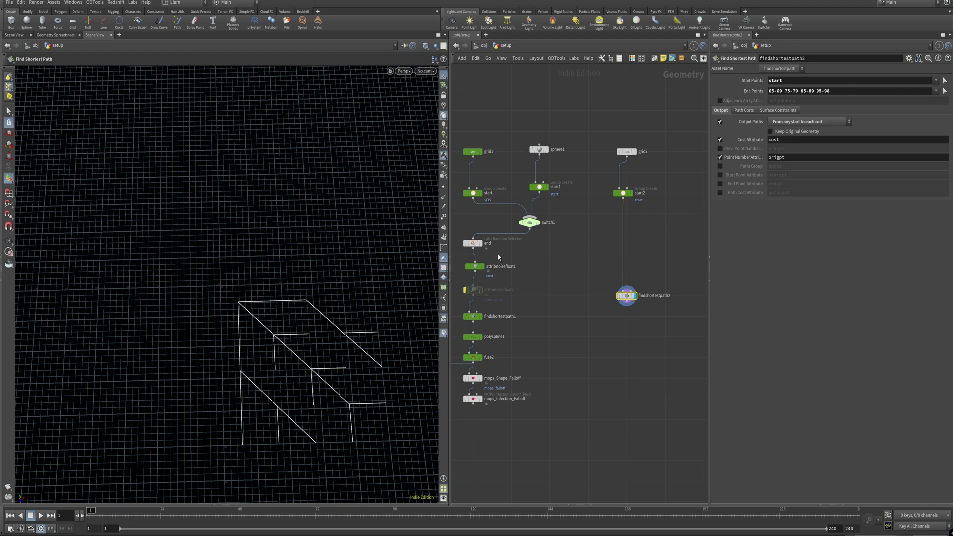
pyautogui.keyDown('alt'); pyautogui.moveTo(472, 245); pyautogui.dragTo(639, 220); pyautogui.keyUp('alt')
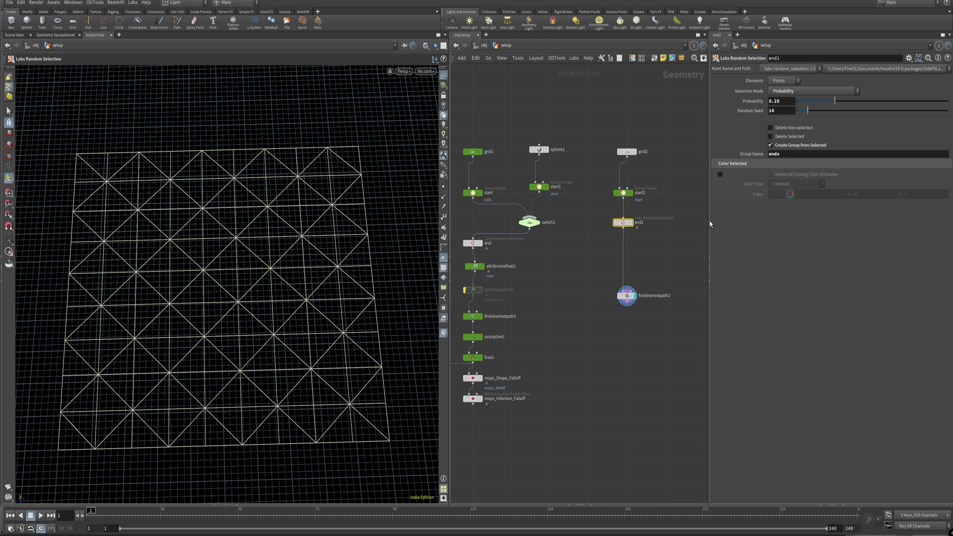
# Display end1 and set Selection Mode to Exact Number - Preserve Element Order.
pyautogui.click(627, 296)
pyautogui.click(623, 223)
pyautogui.click(631, 223)
pyautogui.click(814, 91)
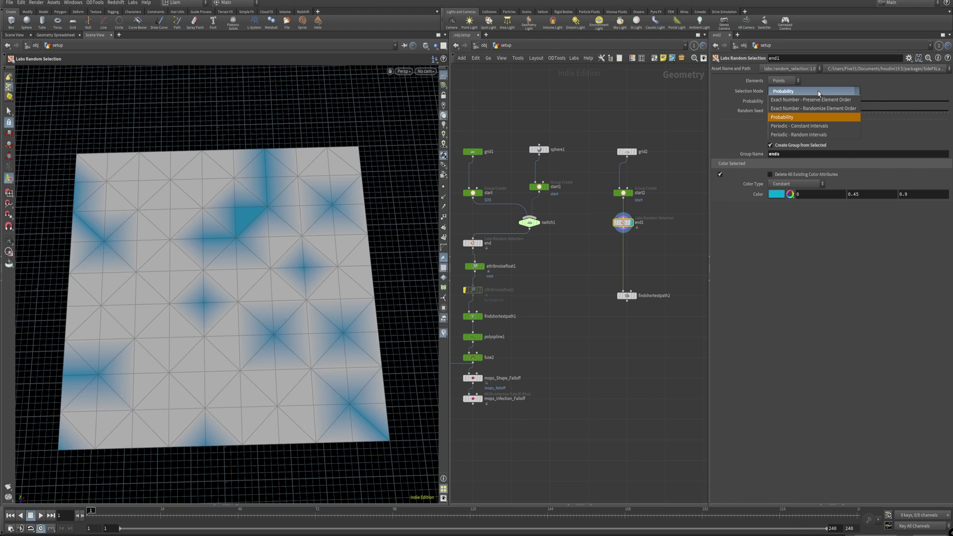
pyautogui.click(803, 97)
pyautogui.moveTo(835, 102)
pyautogui.mouseDown()
pyautogui.moveTo(941, 111)
pyautogui.moveTo(842, 114)
pyautogui.moveTo(946, 116)
pyautogui.moveTo(828, 109)
pyautogui.moveTo(844, 111)
pyautogui.mouseUp()
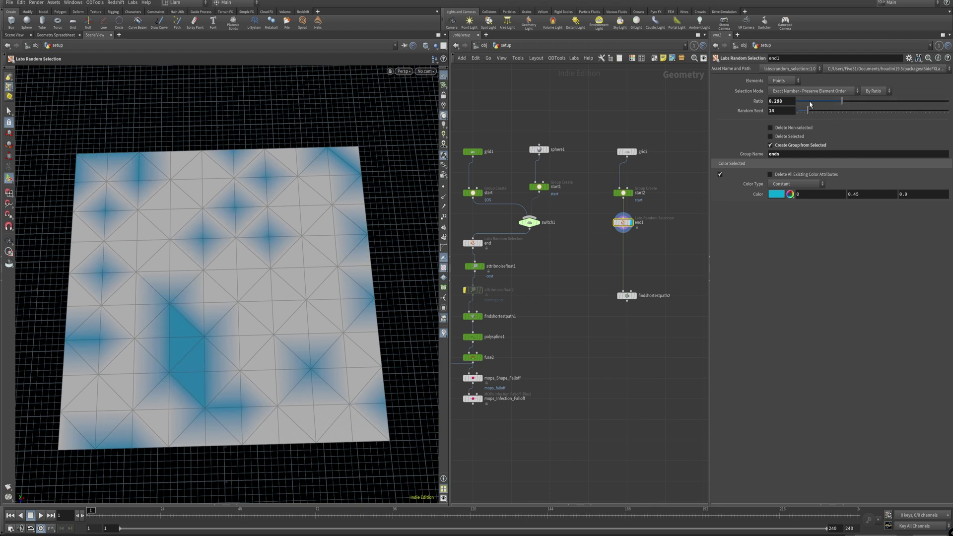
# Test the grouping and delete-unselected options, keep the ends group, and set Ratio to 0.3.
pyautogui.click(809, 146)
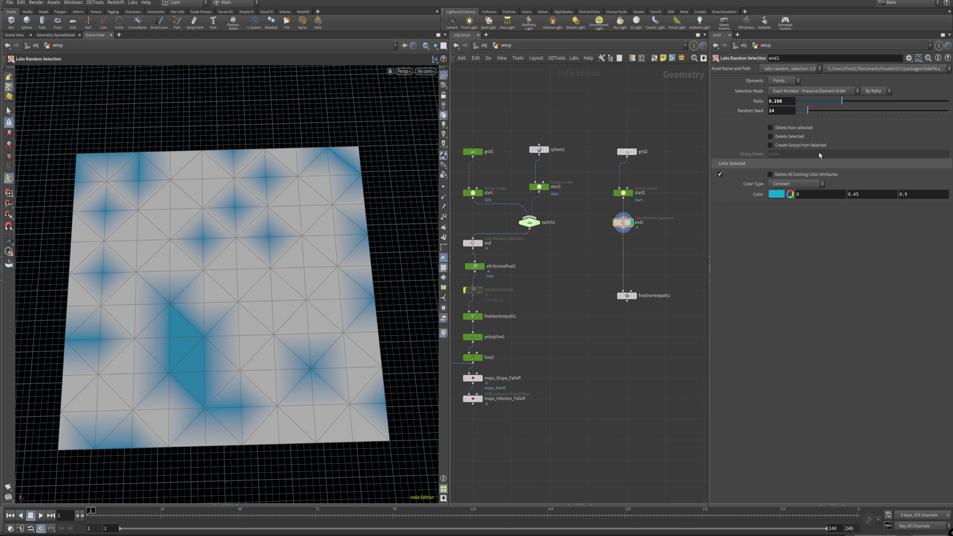
pyautogui.click(796, 129)
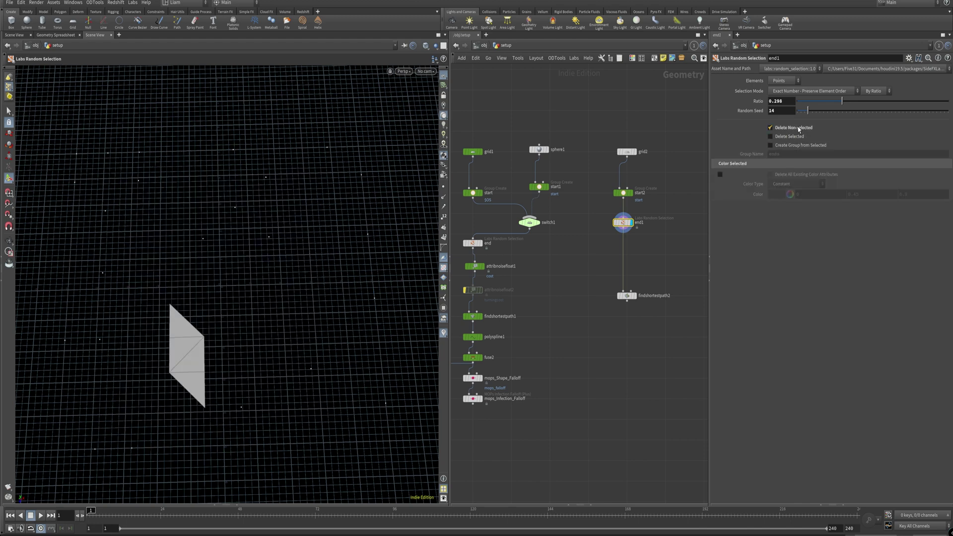
pyautogui.click(798, 130)
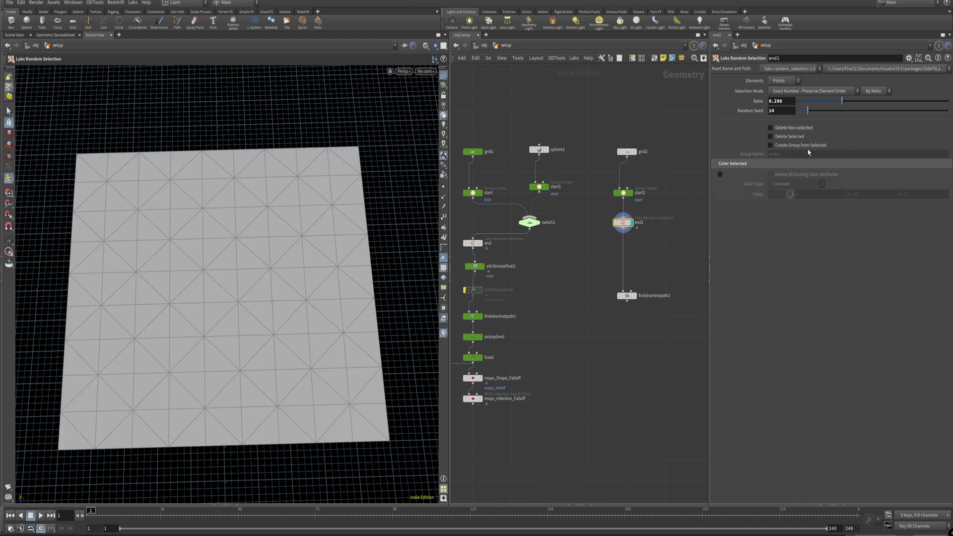
pyautogui.click(806, 146)
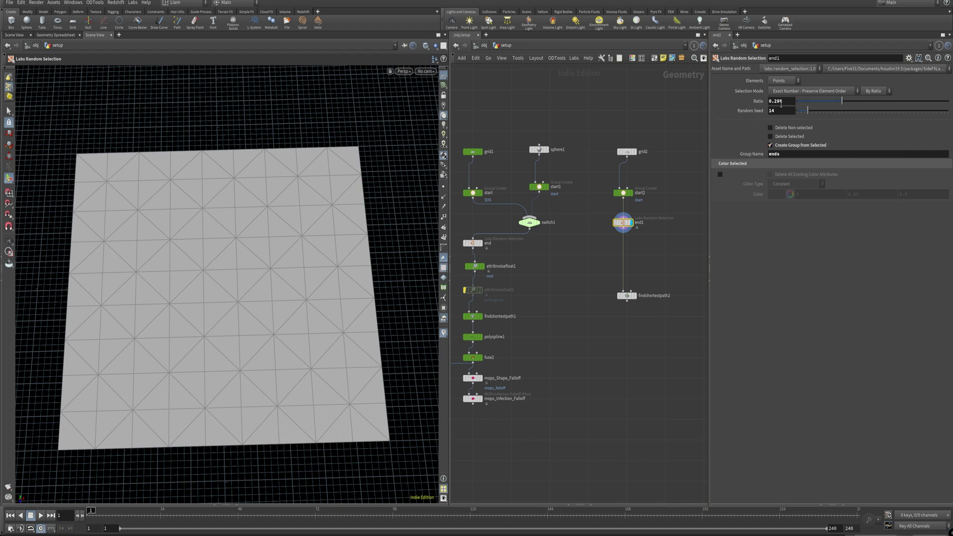
pyautogui.doubleClick(781, 102)
pyautogui.write('1')
pyautogui.press('Return')
pyautogui.write('.3')
pyautogui.press('Return')
# Enable Color Selected and drag the Random Seed to 112.
pyautogui.click(721, 174)
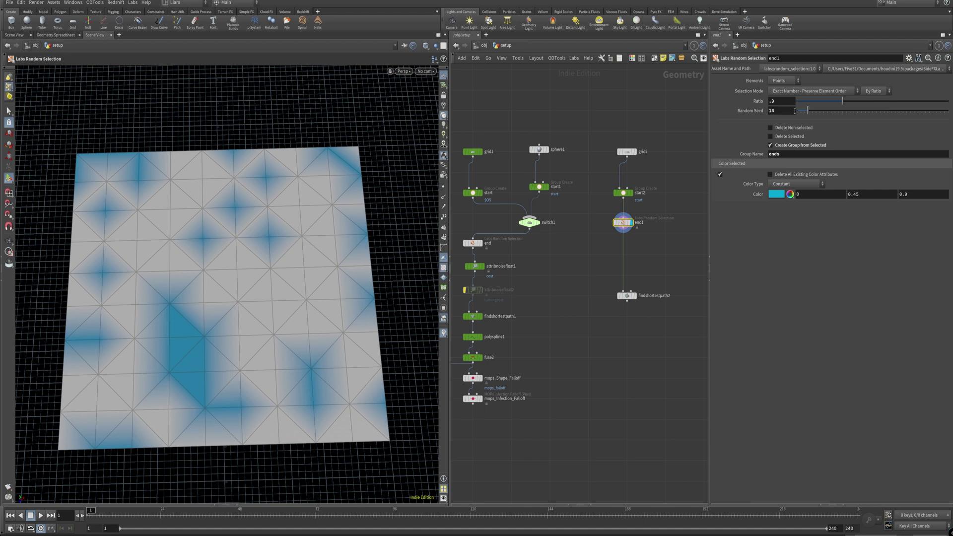
pyautogui.moveTo(808, 111); pyautogui.dragTo(850, 112)
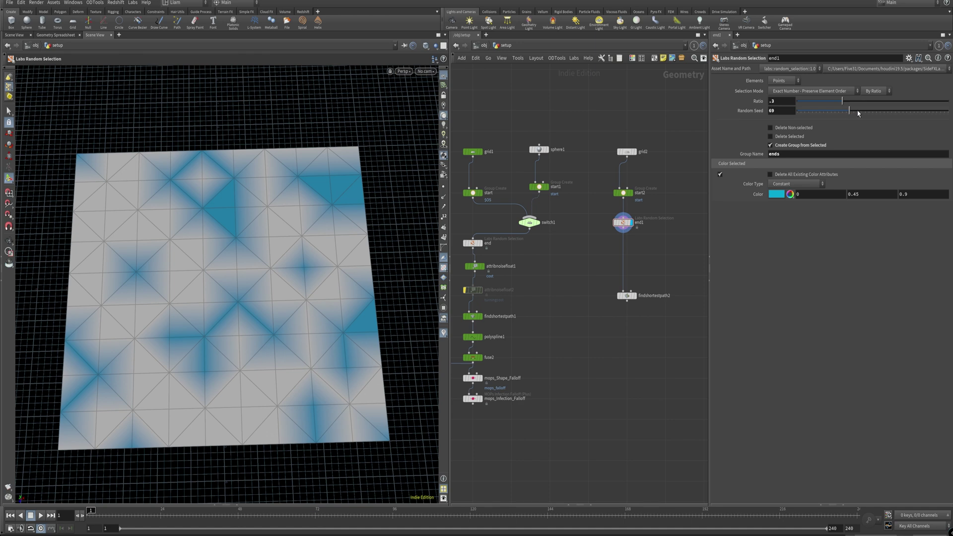
pyautogui.moveTo(859, 113); pyautogui.dragTo(877, 121)
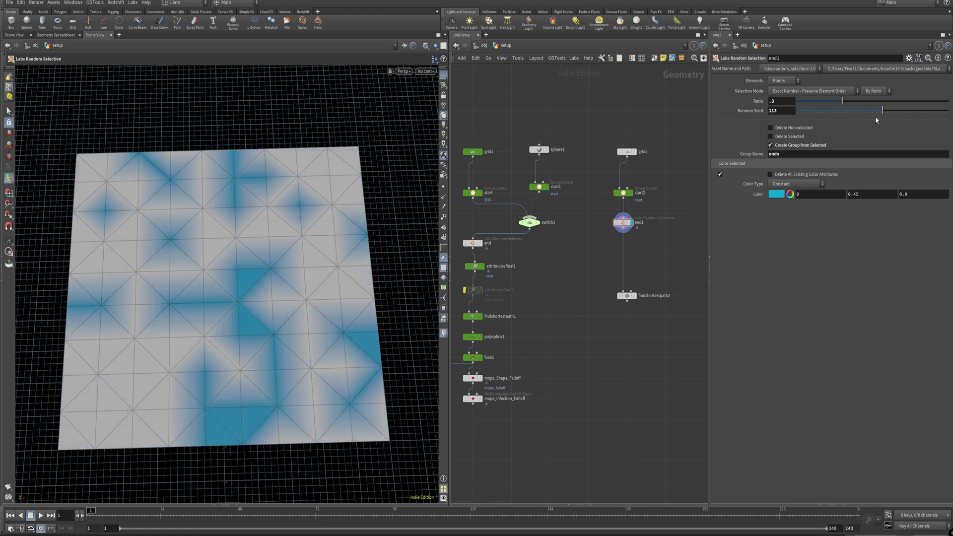
# Replace findshortestpath2's End Points point numbers with the 'ends' group and hide the viewport grid.
pyautogui.click(627, 296)
pyautogui.click(634, 296)
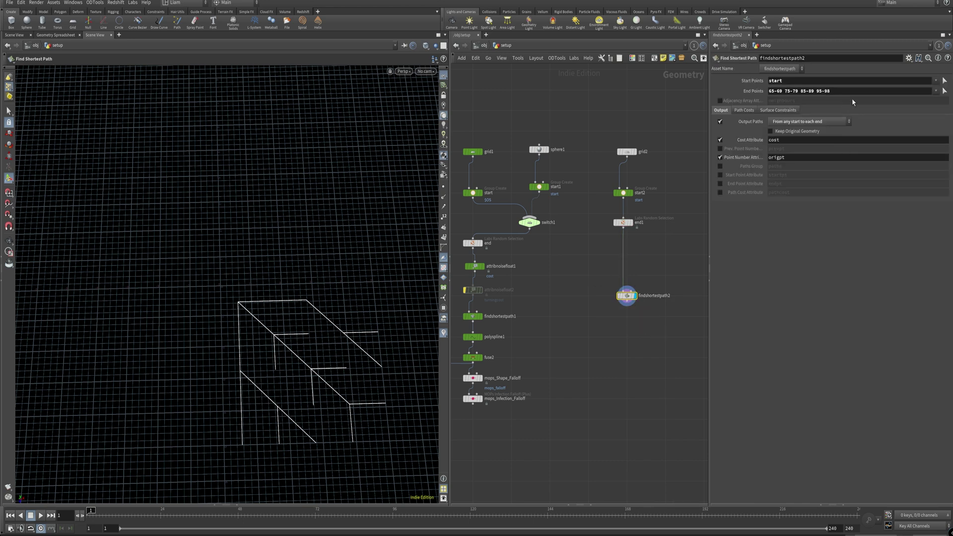
pyautogui.click(936, 92)
pyautogui.click(939, 110)
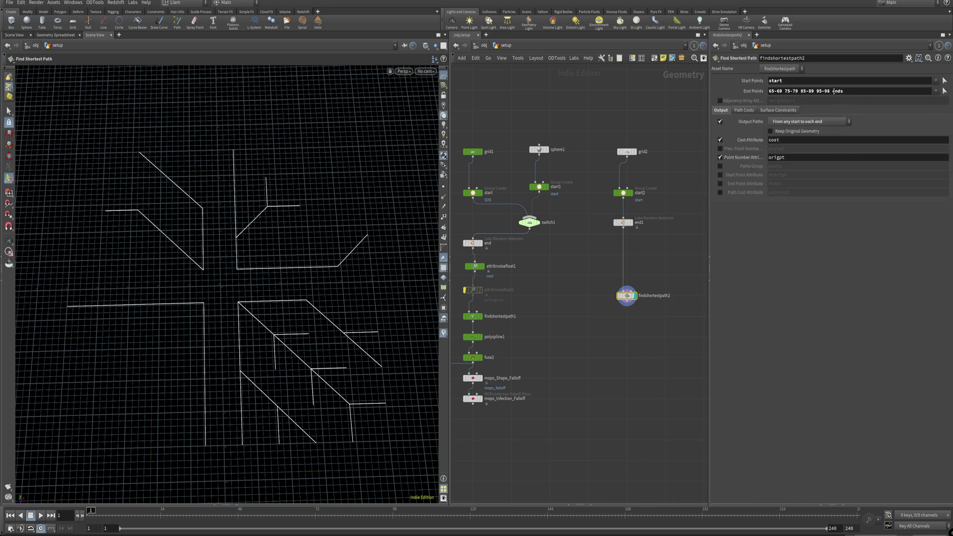
pyautogui.moveTo(833, 92); pyautogui.dragTo(768, 92)
pyautogui.press('BackSpace')
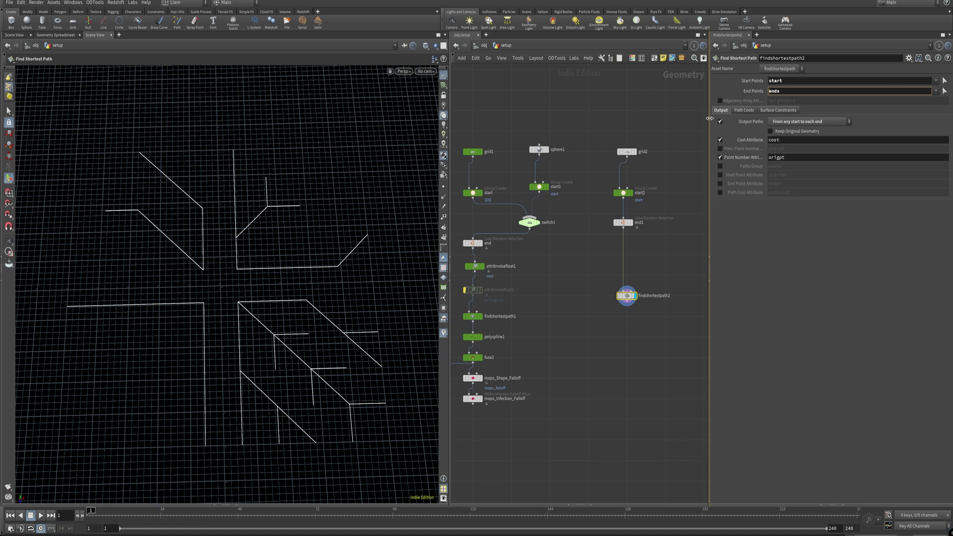
pyautogui.press('Return')
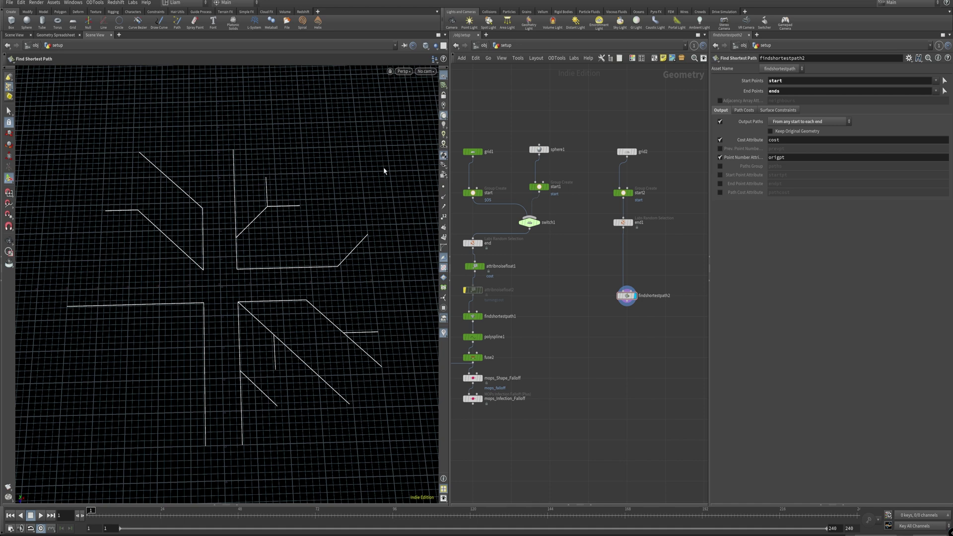
pyautogui.click(444, 75)
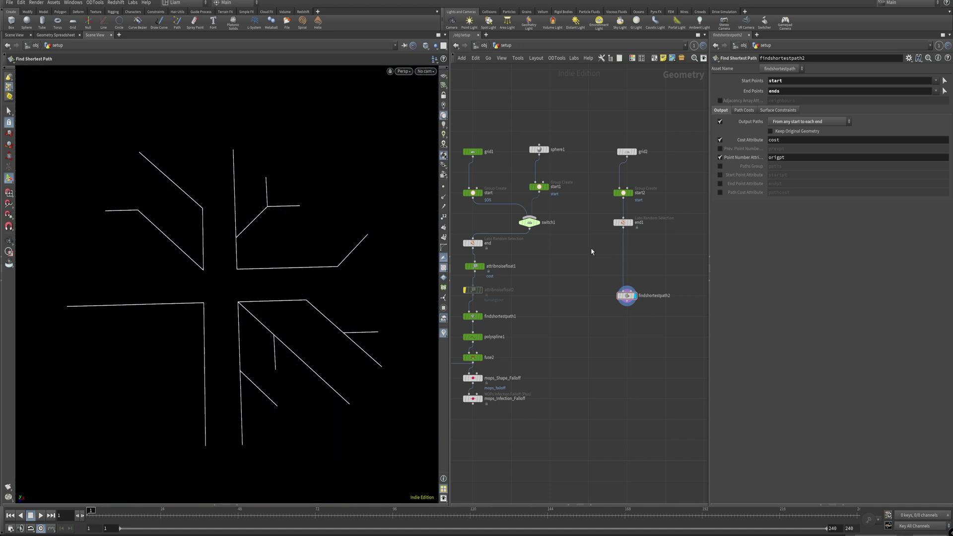
pyautogui.moveTo(234, 313)
pyautogui.mouseDown()
pyautogui.moveTo(229, 206)
pyautogui.moveTo(228, 342)
pyautogui.moveTo(241, 313)
pyautogui.mouseUp()
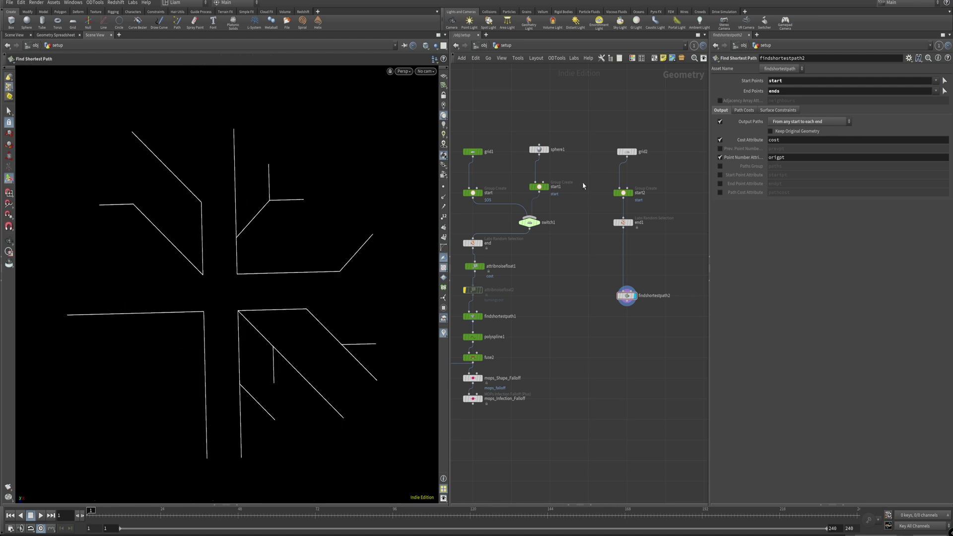
# Give grid2 32 rows and 32 columns and tilt the view to inspect the denser paths.
pyautogui.moveTo(628, 163); pyautogui.dragTo(627, 150)
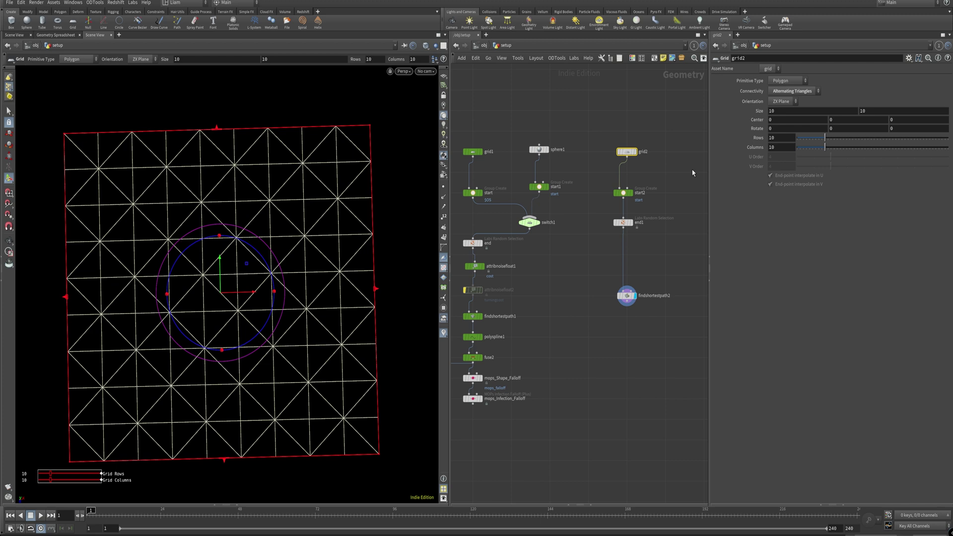
pyautogui.click(775, 137)
pyautogui.write('32')
pyautogui.press('Tab')
pyautogui.write('32')
pyautogui.press('Return')
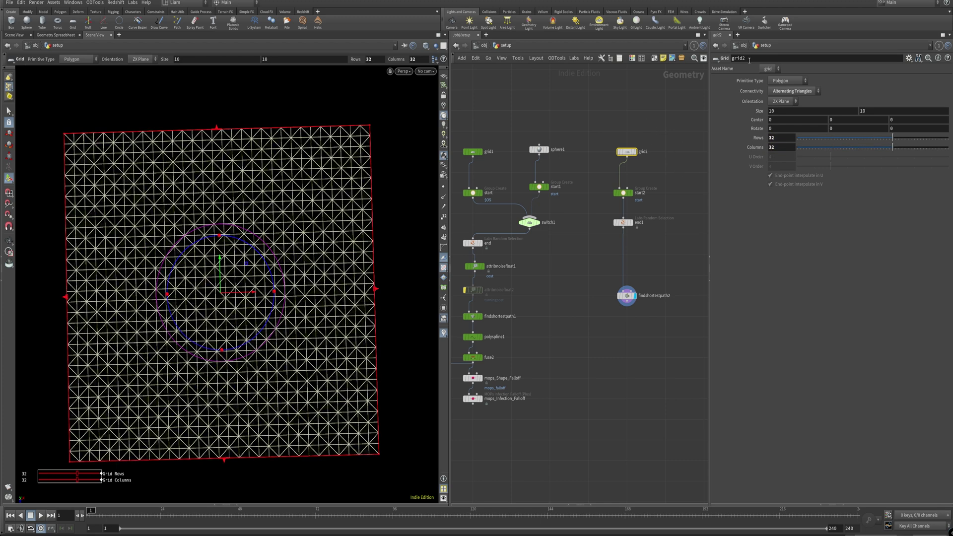
pyautogui.click(676, 210)
pyautogui.press('Escape')
pyautogui.moveTo(213, 298)
pyautogui.mouseDown()
pyautogui.moveTo(202, 300)
pyautogui.moveTo(216, 302)
pyautogui.mouseUp()
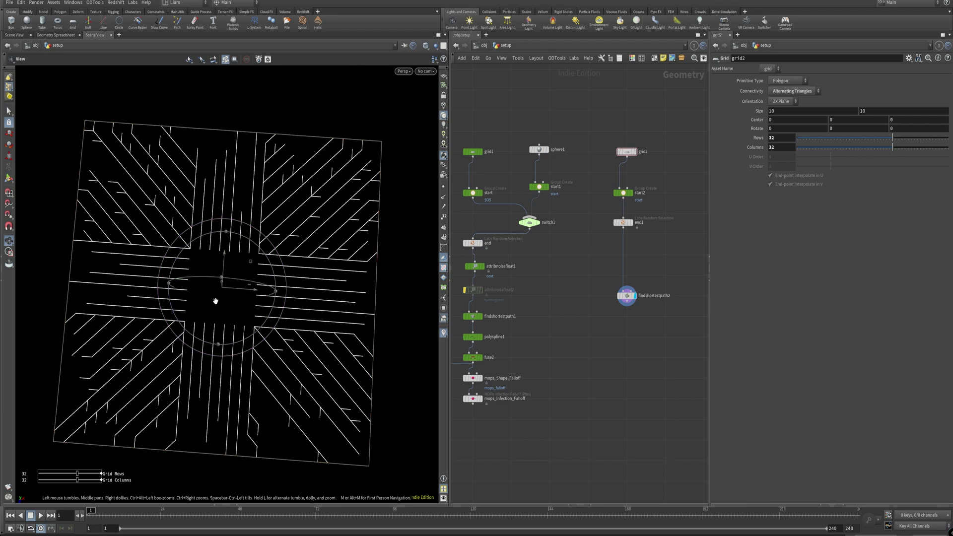
# Switch grid2's connectivity to Quadrilaterals and orbit to compare the straight paths.
pyautogui.press('Return')
pyautogui.click(793, 91)
pyautogui.click(789, 131)
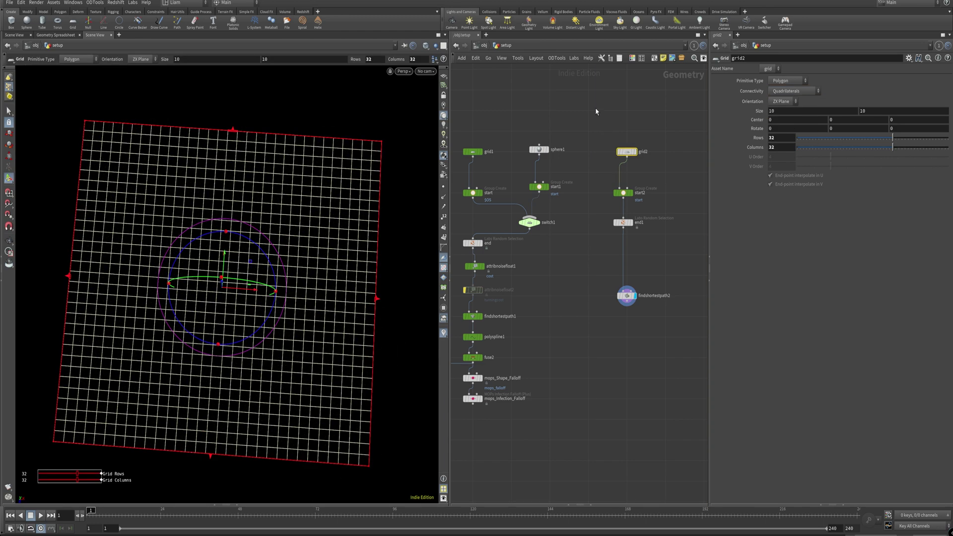
pyautogui.click(597, 111)
pyautogui.press('Escape')
pyautogui.moveTo(258, 213); pyautogui.dragTo(229, 270)
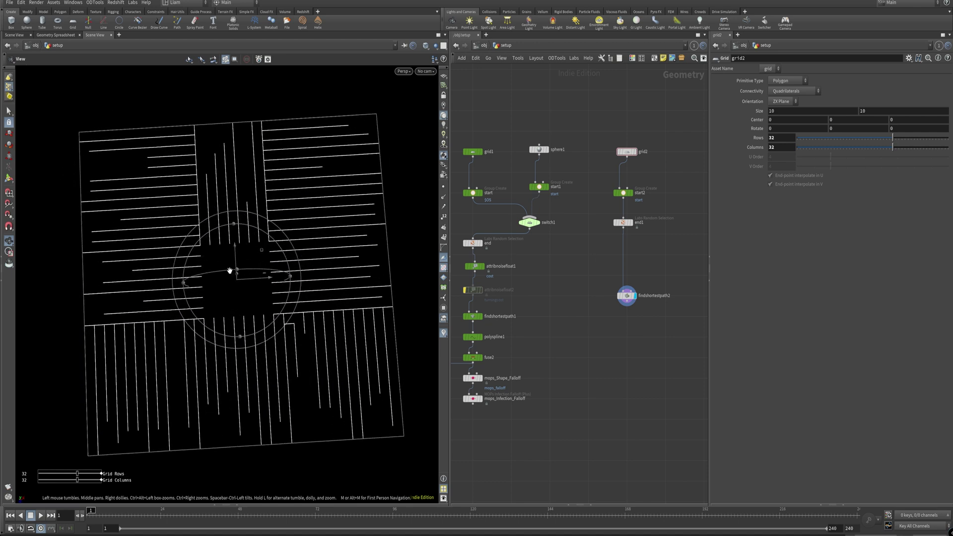
pyautogui.press('Return')
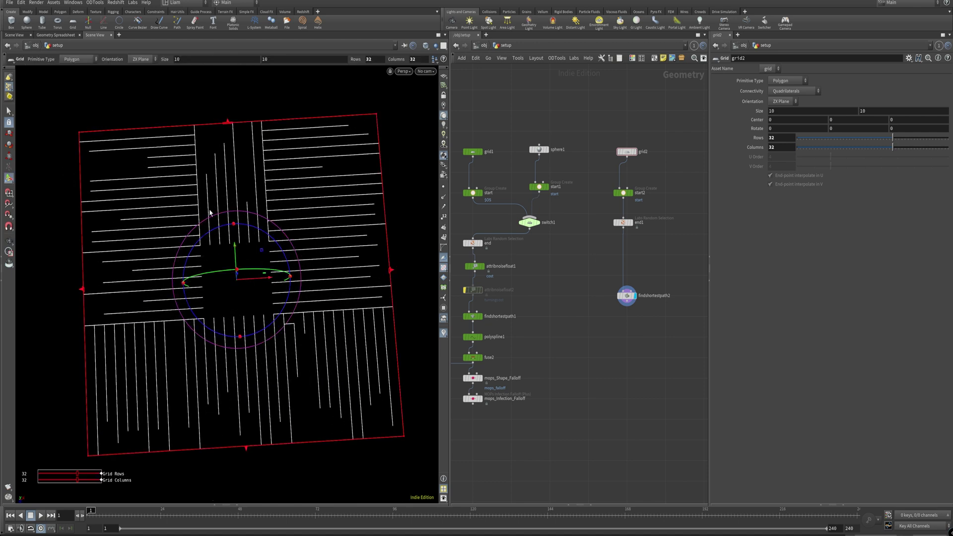
# Try Triangles and Reverse Triangles connectivity, settling back on Alternating Triangles.
pyautogui.click(815, 91)
pyautogui.click(791, 128)
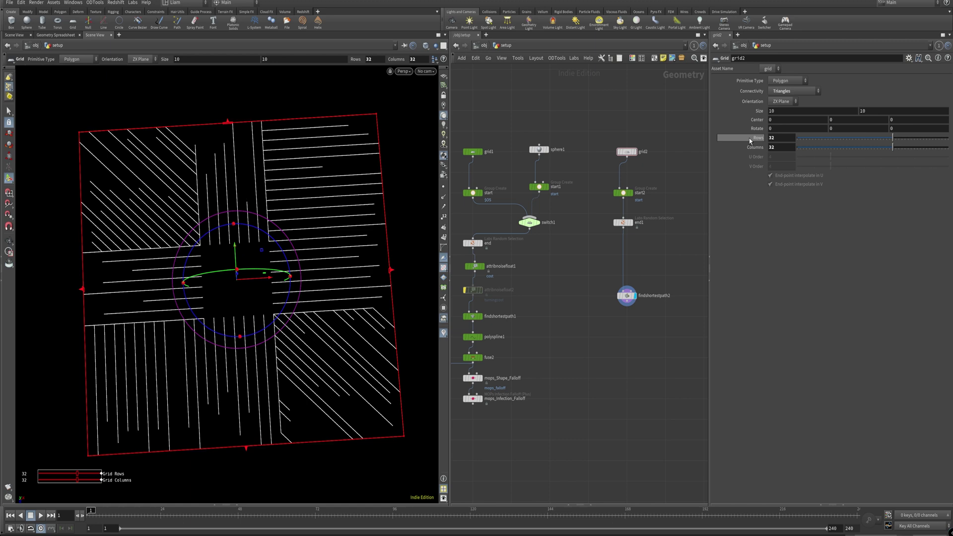
pyautogui.click(815, 92)
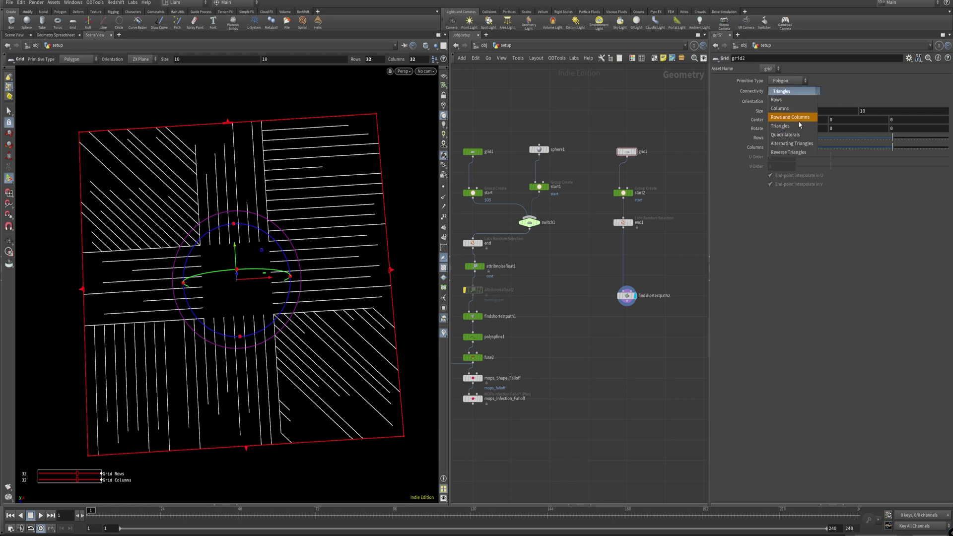
pyautogui.click(794, 144)
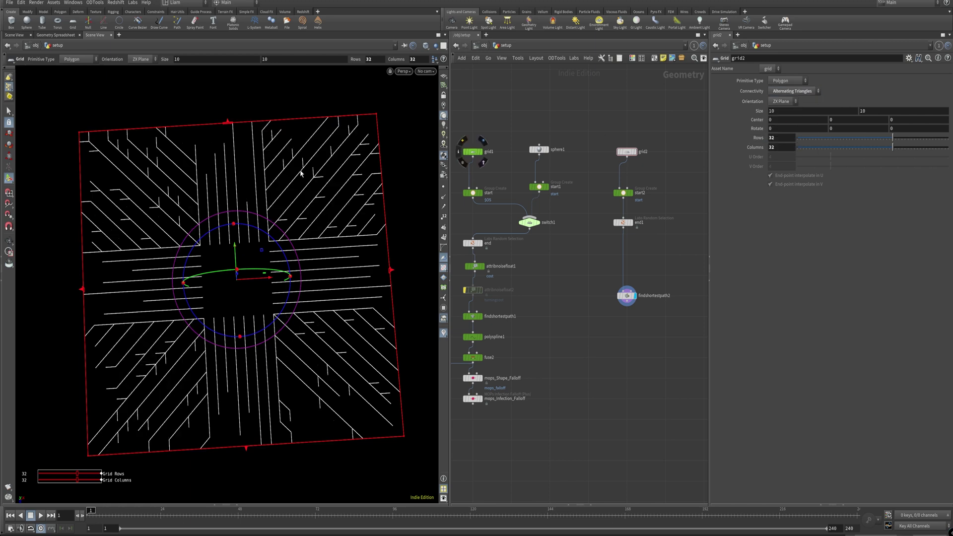
pyautogui.click(805, 91)
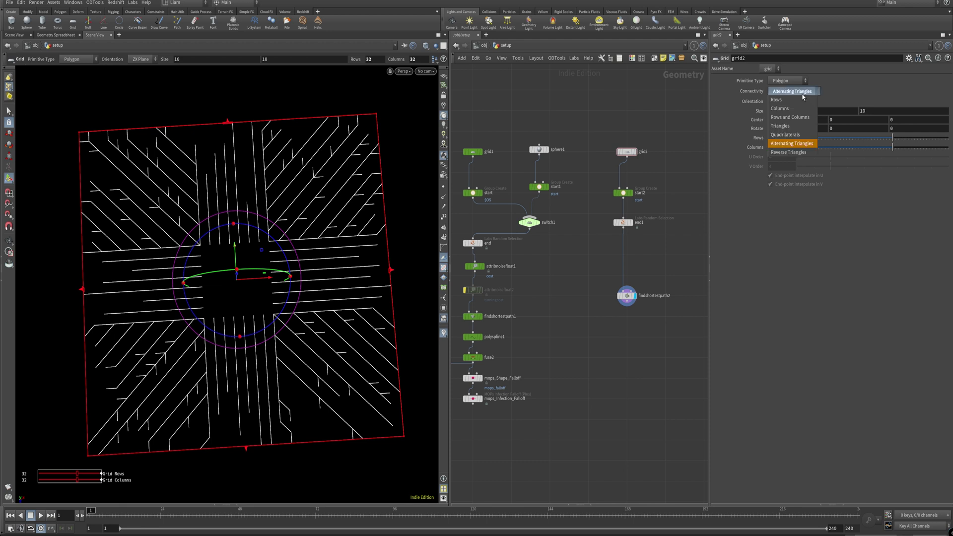
pyautogui.click(781, 154)
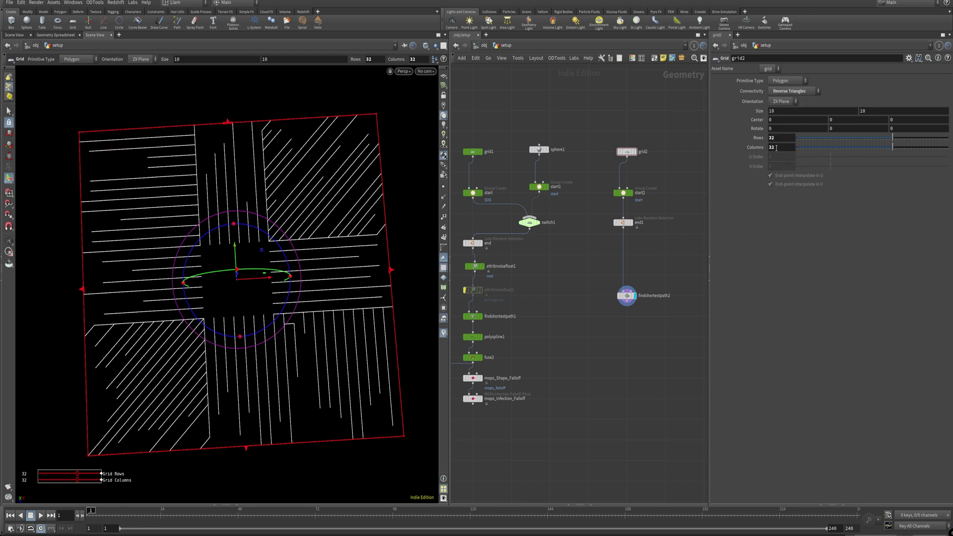
pyautogui.click(802, 93)
pyautogui.click(793, 144)
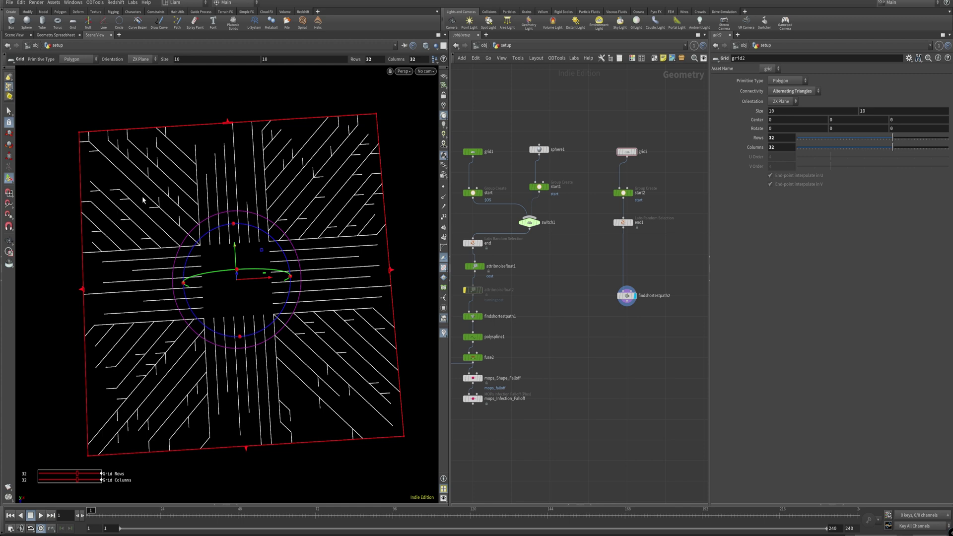
# Display the first shortest-path result, the end1 selection, then the second shortest-path result.
pyautogui.click(478, 318)
pyautogui.click(630, 223)
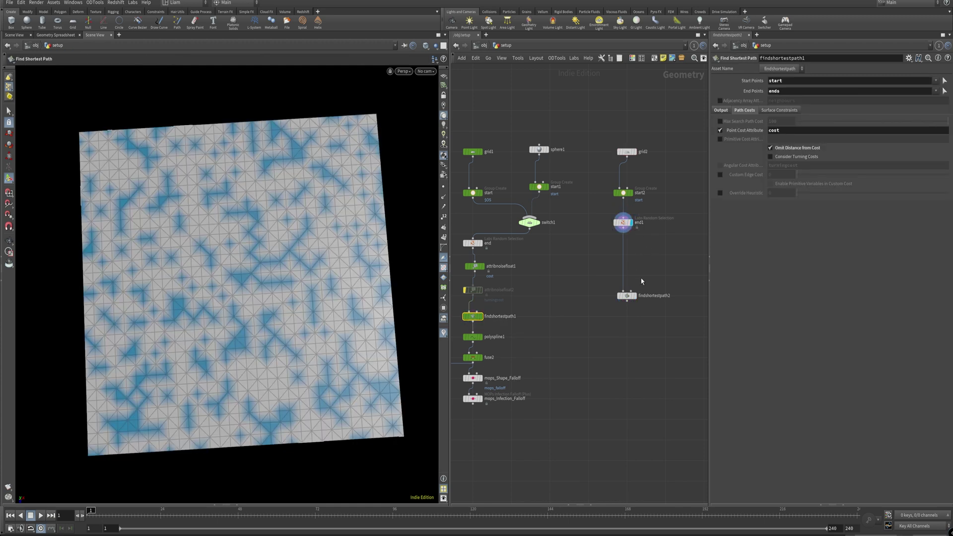
pyautogui.click(641, 296)
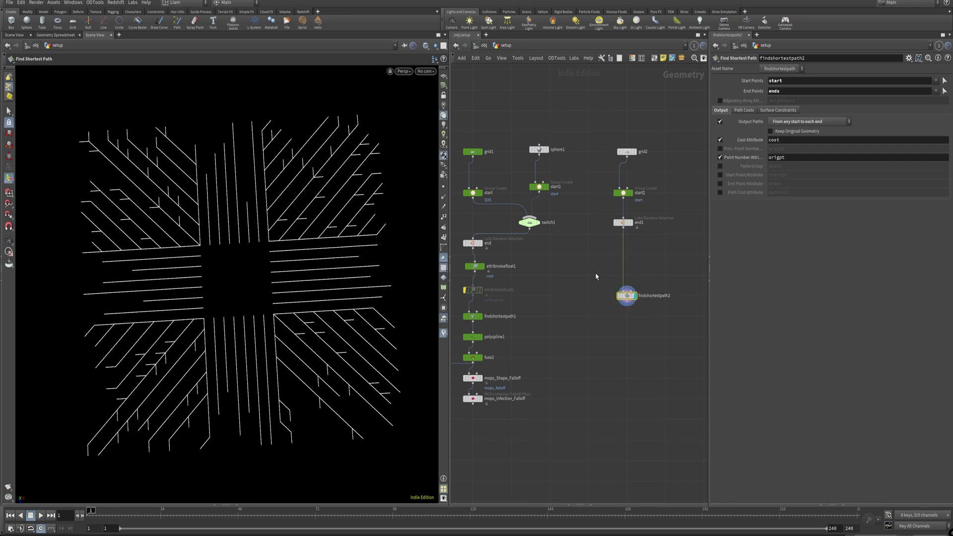
# Enable Max Search Path Cost, test values that shorten the paths, then turn it off.
pyautogui.click(744, 111)
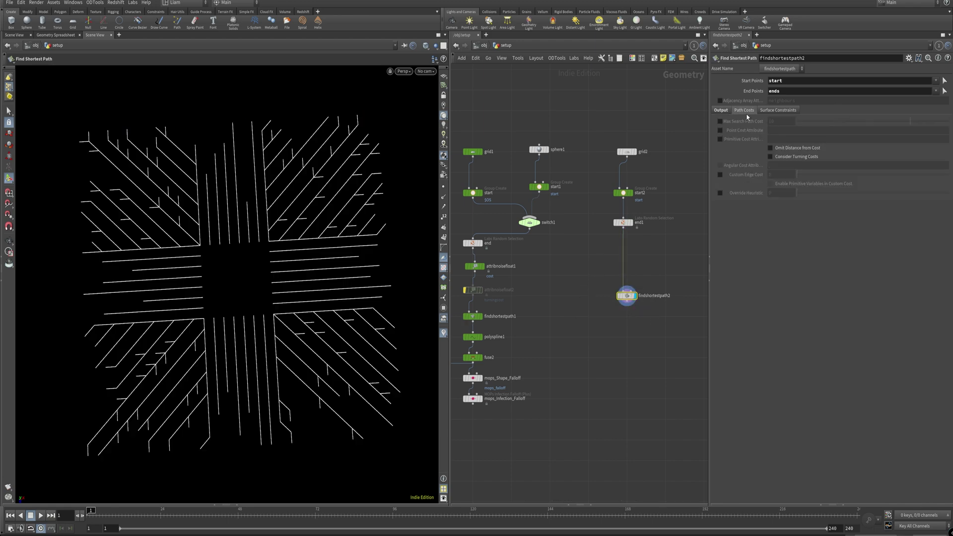
pyautogui.click(721, 122)
pyautogui.moveTo(911, 121)
pyautogui.mouseDown()
pyautogui.moveTo(859, 121)
pyautogui.moveTo(917, 121)
pyautogui.mouseUp()
pyautogui.moveTo(918, 122); pyautogui.dragTo(890, 123)
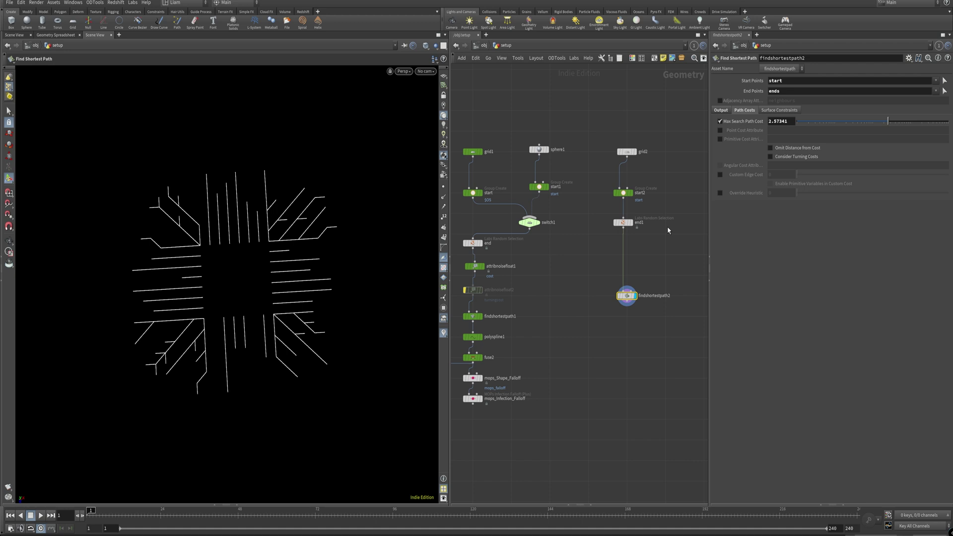
pyautogui.moveTo(897, 126); pyautogui.dragTo(948, 124)
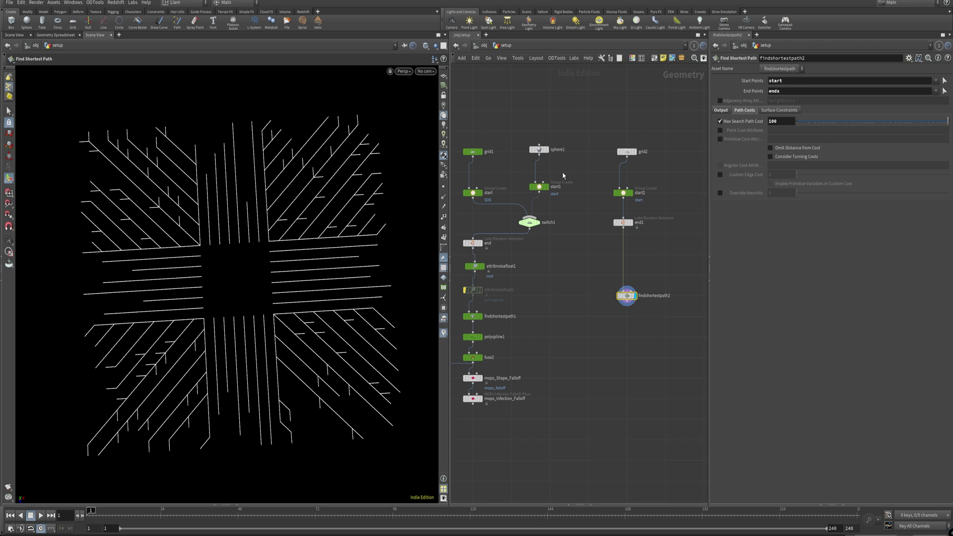
pyautogui.click(721, 121)
# Enable Point Cost Attribute on findshortestpath2 and set it to 'cost'.
pyautogui.click(720, 130)
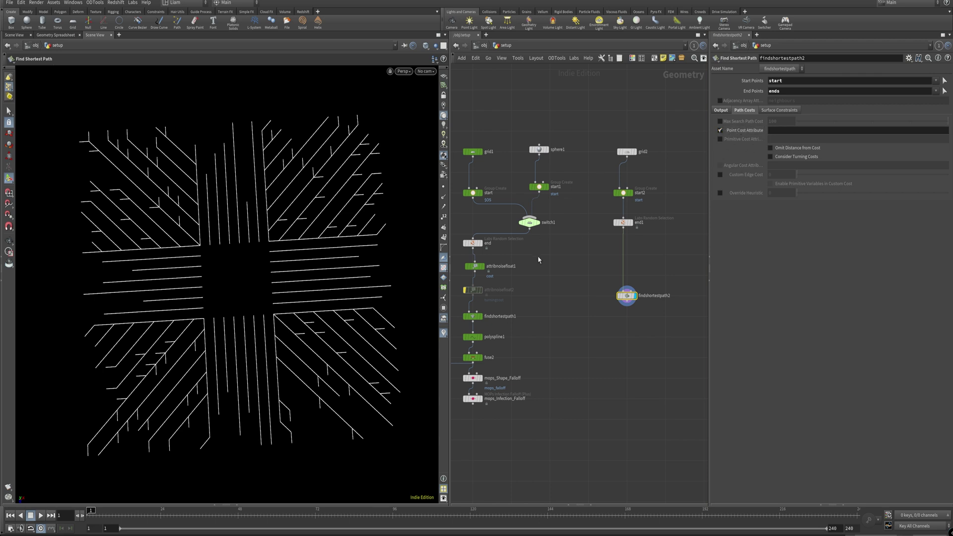
pyautogui.click(793, 130)
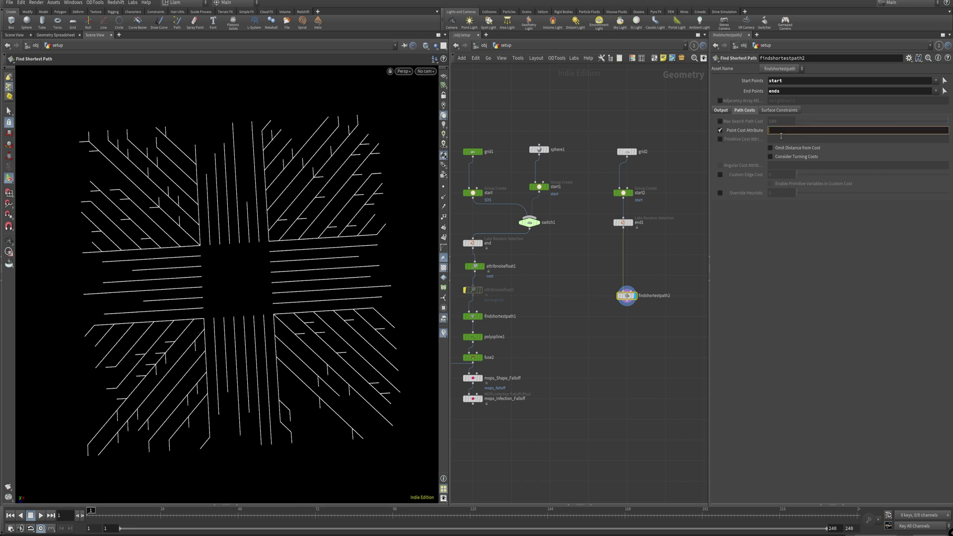
pyautogui.write('cost')
pyautogui.press('Return')
# Insert an Attribute Noise Float node between end1 and findshortestpath2.
pyautogui.moveTo(560, 235); pyautogui.dragTo(533, 245, button='middle')
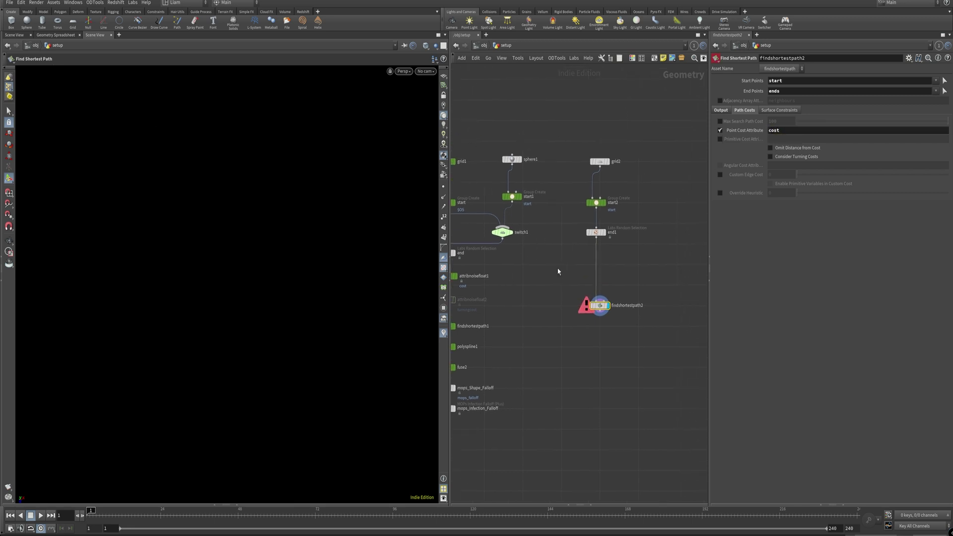
pyautogui.press('Tab')
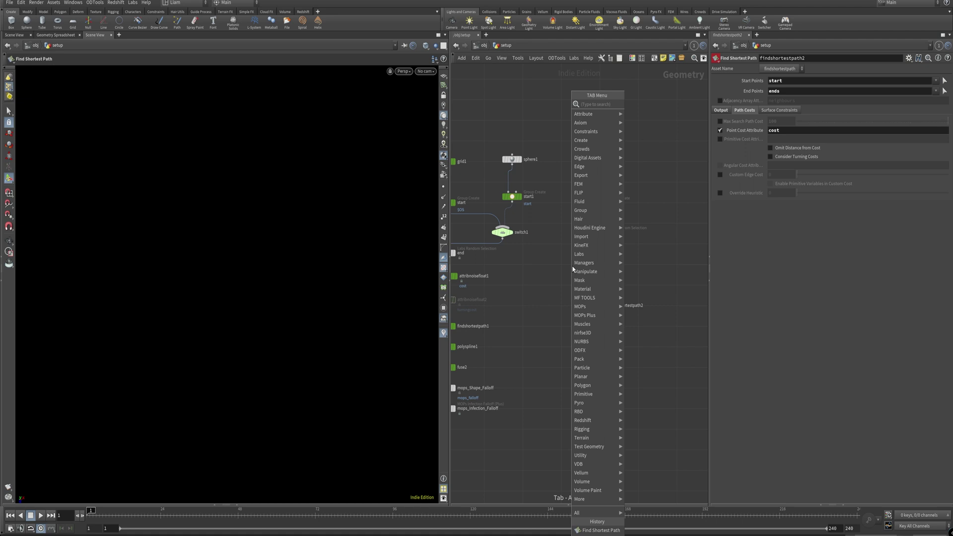
pyautogui.write('noise')
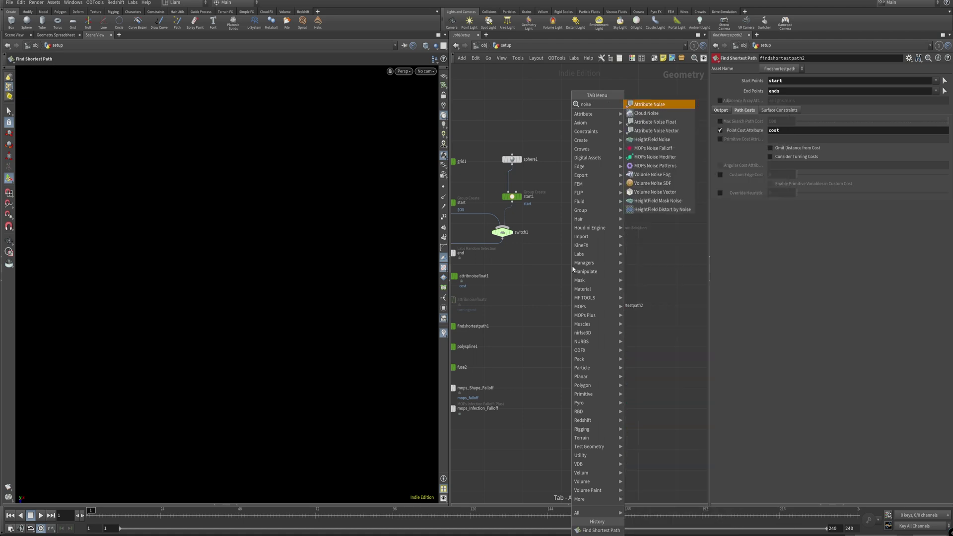
pyautogui.click(666, 124)
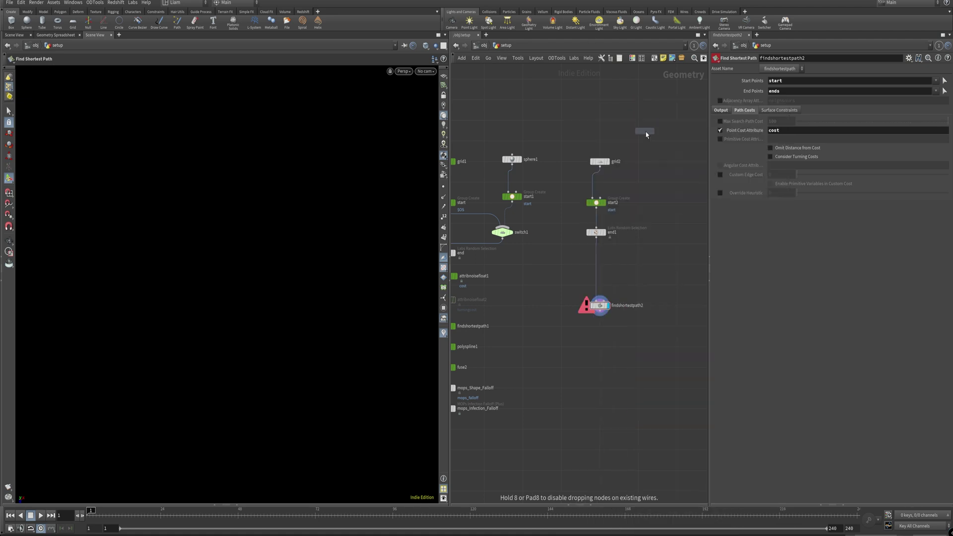
pyautogui.click(596, 266)
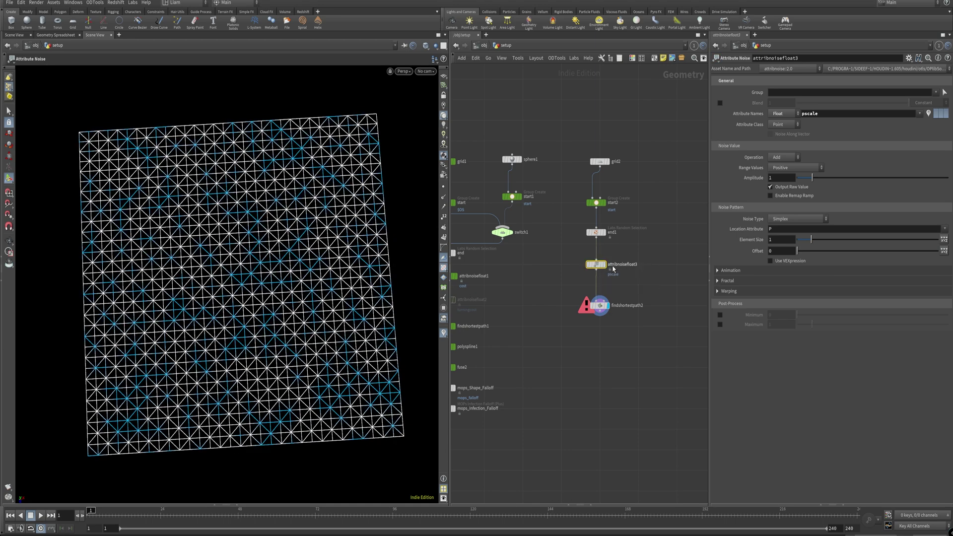
# Display the noise node's output and turn off Color Selected on end1.
pyautogui.click(603, 264)
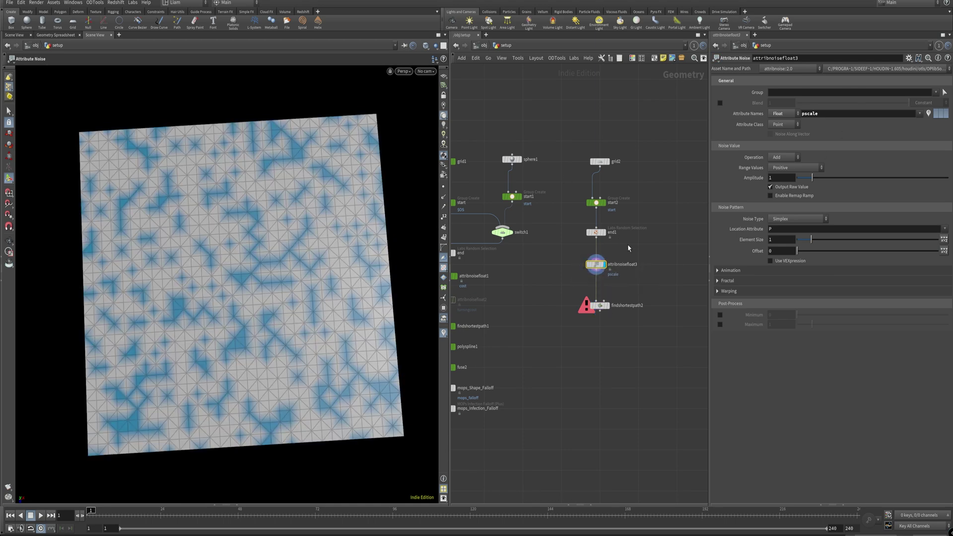
pyautogui.click(597, 231)
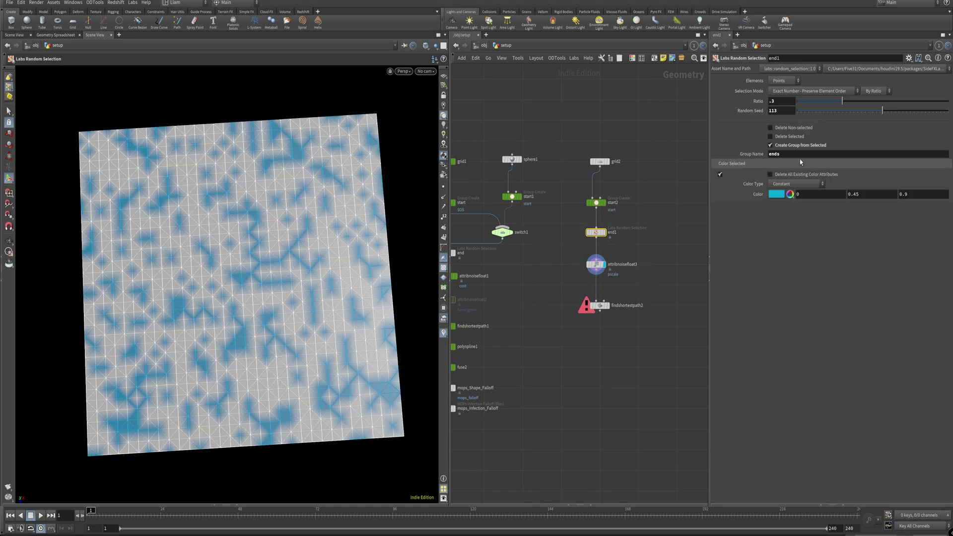
pyautogui.click(720, 175)
# Make the noise write 'cost' with visualization on and element size 1.8, previewing the paths.
pyautogui.click(596, 264)
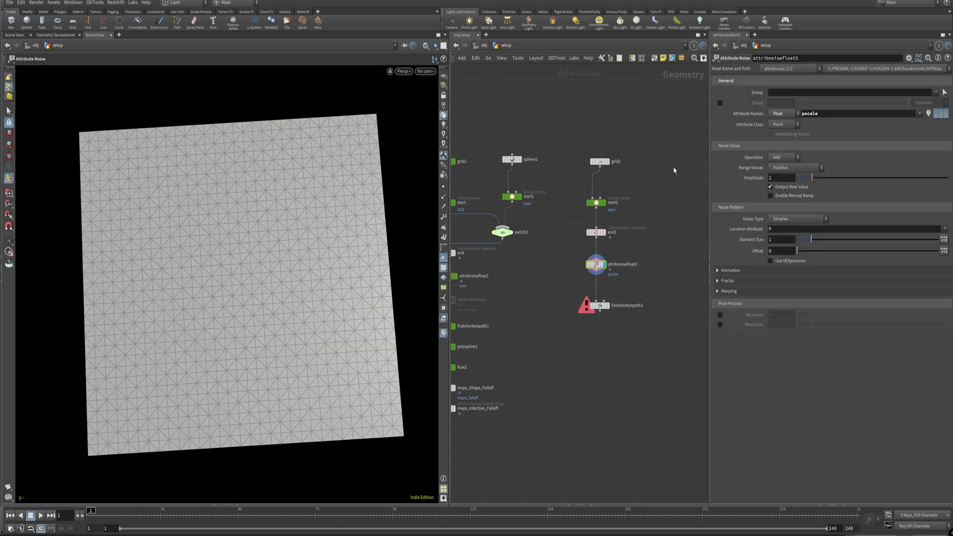
pyautogui.doubleClick(825, 114)
pyautogui.write('cost')
pyautogui.press('Return')
pyautogui.click(929, 115)
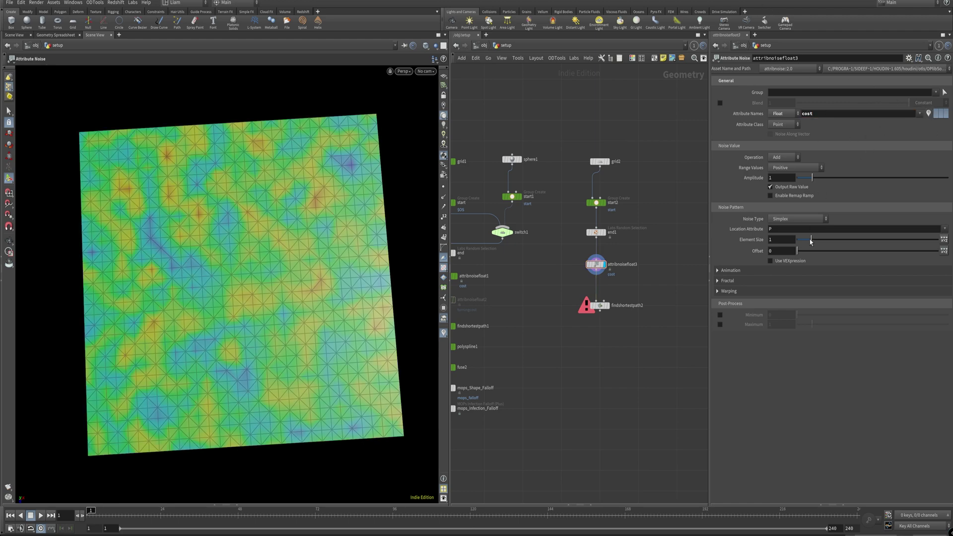
pyautogui.moveTo(811, 242); pyautogui.dragTo(824, 244)
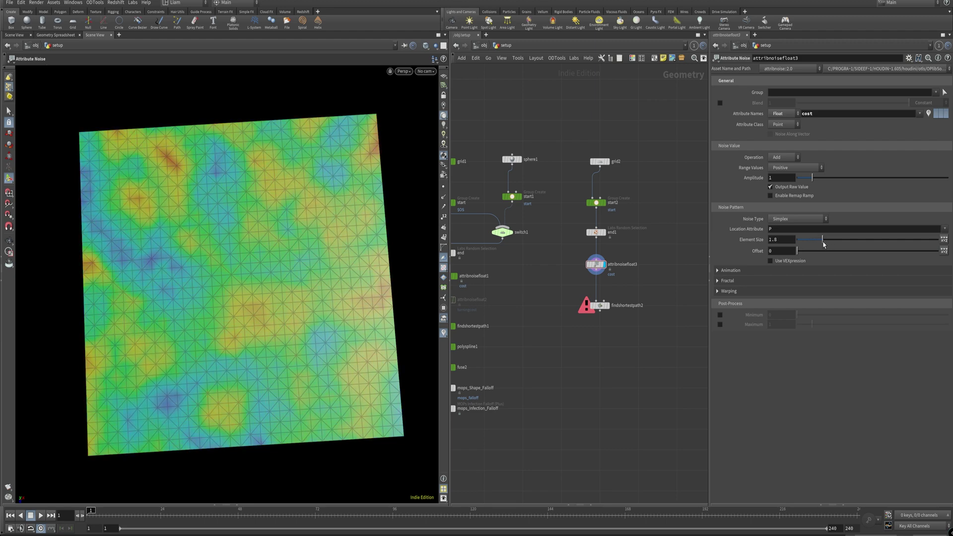
pyautogui.click(606, 306)
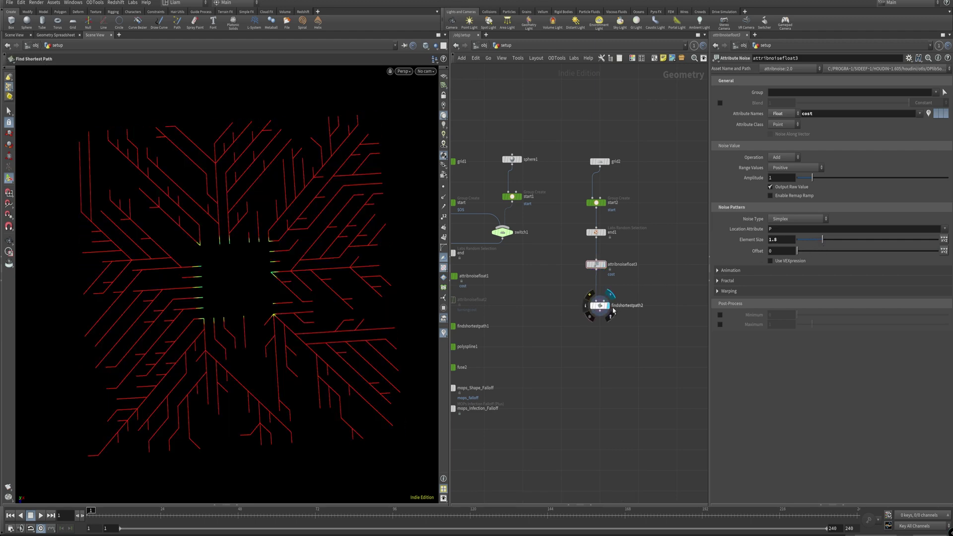
pyautogui.click(605, 265)
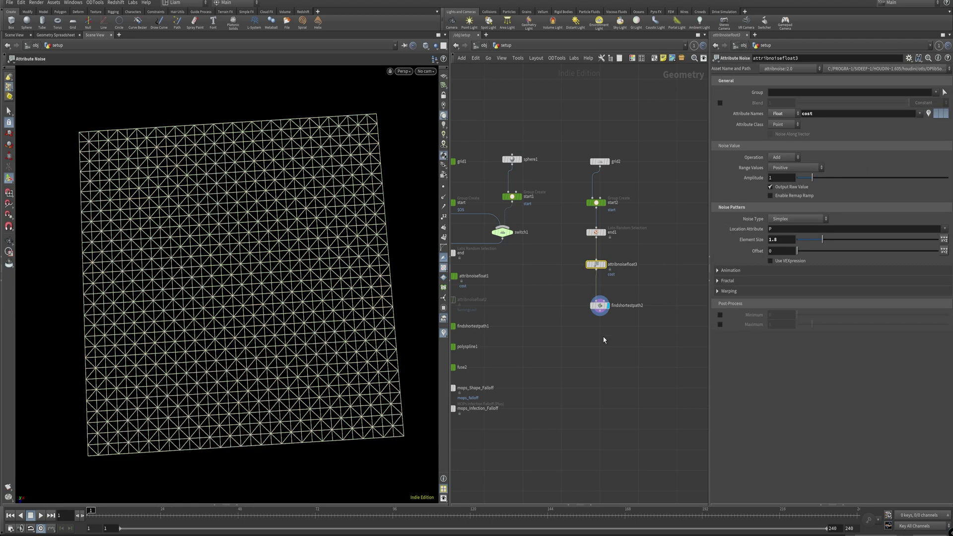
# Shrink the noise element size and try Alligator and Worley F1 before choosing Worley Cellular F2-F1.
pyautogui.click(601, 305)
pyautogui.click(596, 264)
pyautogui.moveTo(822, 243); pyautogui.dragTo(802, 241)
pyautogui.click(797, 219)
pyautogui.click(804, 245)
pyautogui.click(797, 219)
pyautogui.click(789, 276)
pyautogui.click(797, 219)
pyautogui.click(789, 287)
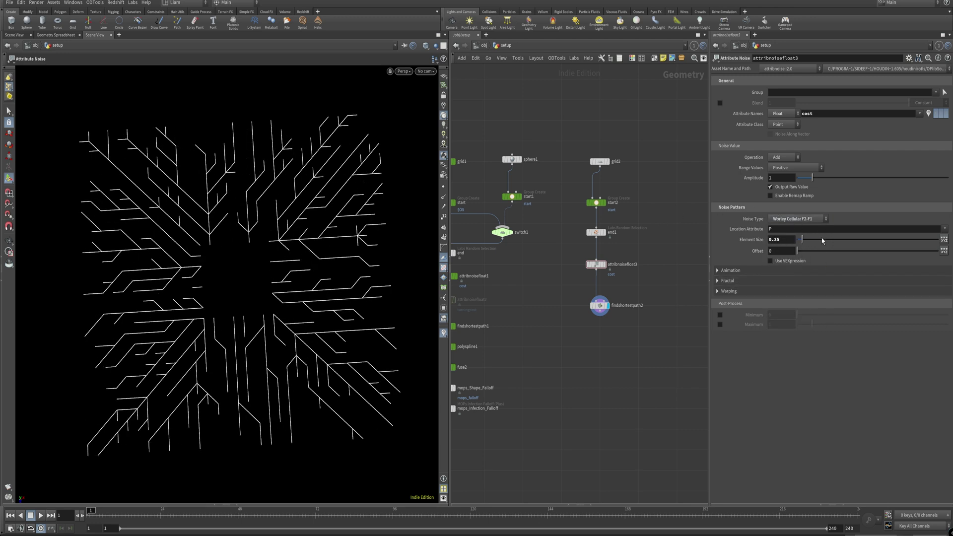
# Set fractal max octaves 0.45 and lacunarity 3.013, keeping the Standard (fBm) fractal type.
pyautogui.click(727, 280)
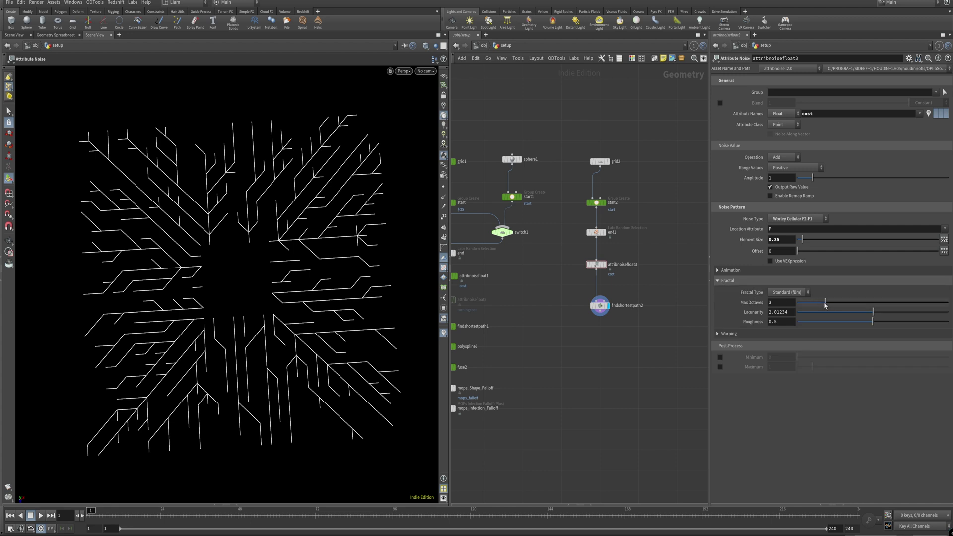
pyautogui.moveTo(826, 305); pyautogui.dragTo(802, 302)
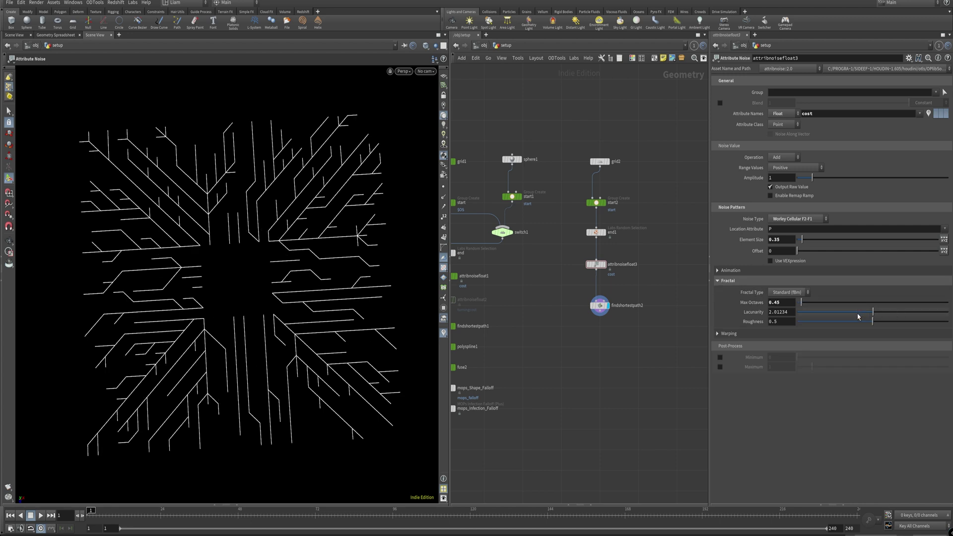
pyautogui.moveTo(873, 313); pyautogui.dragTo(929, 322)
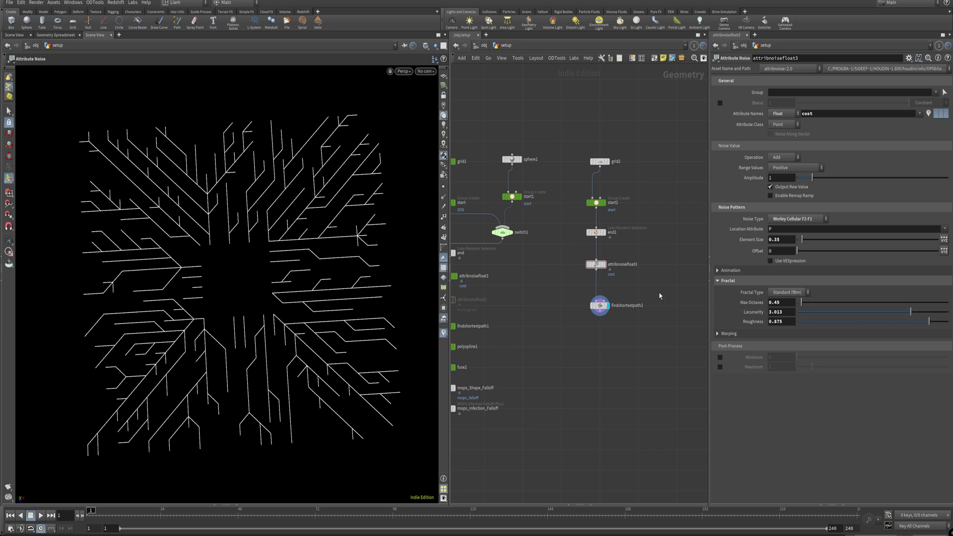
pyautogui.click(788, 293)
pyautogui.click(787, 312)
pyautogui.click(788, 292)
pyautogui.click(787, 300)
# Give grid2 64 rows and 64 columns and view the denser path result.
pyautogui.click(600, 161)
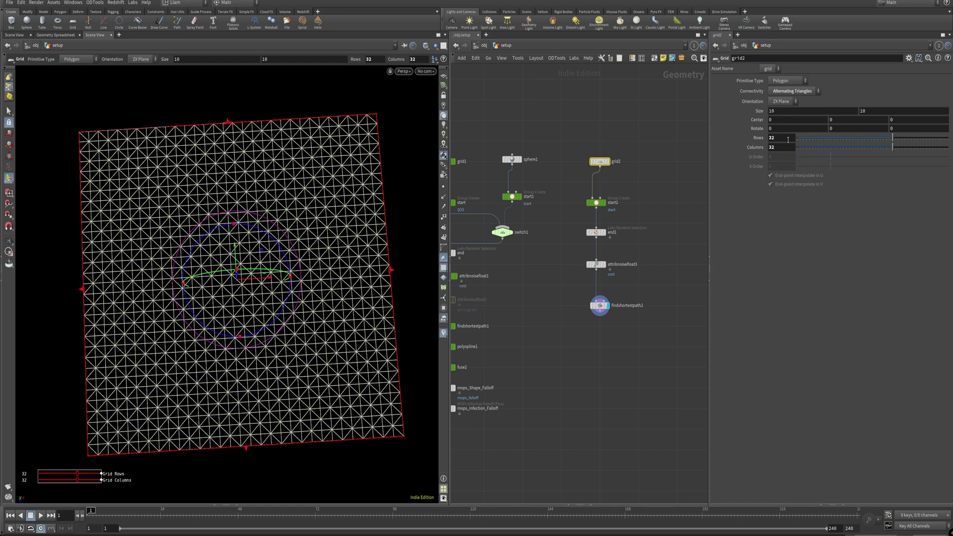
pyautogui.press('Tab')
pyautogui.write('64')
pyautogui.press('Return')
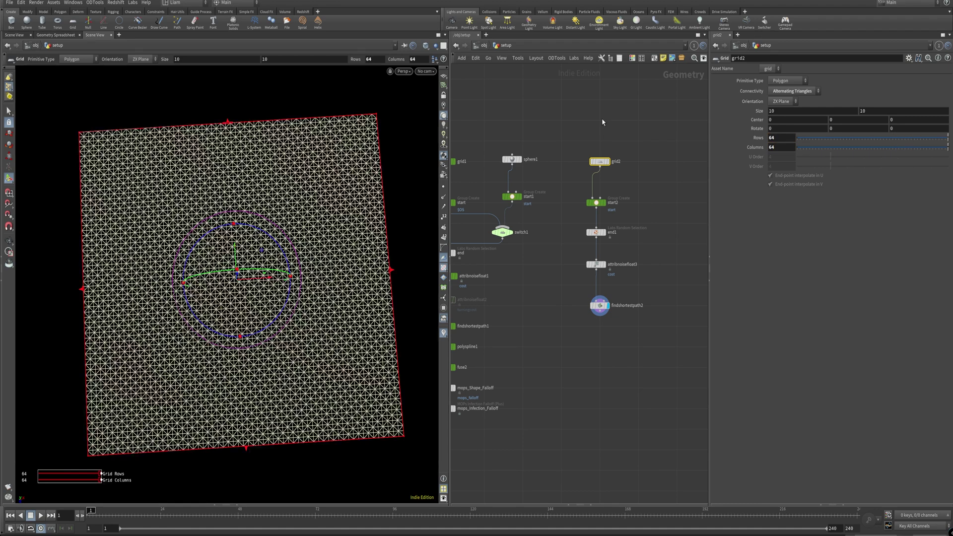
pyautogui.click(649, 265)
# Lower the noise lacunarity to 2.197 and roughness to 0.286, and enlarge element size to 4.68.
pyautogui.click(597, 264)
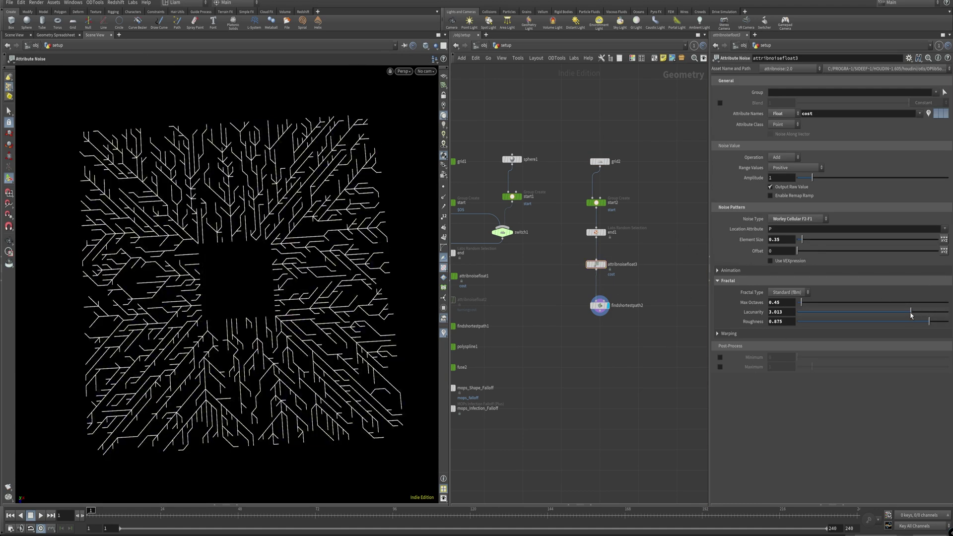
pyautogui.moveTo(912, 315); pyautogui.dragTo(841, 323)
pyautogui.moveTo(807, 241); pyautogui.dragTo(865, 242)
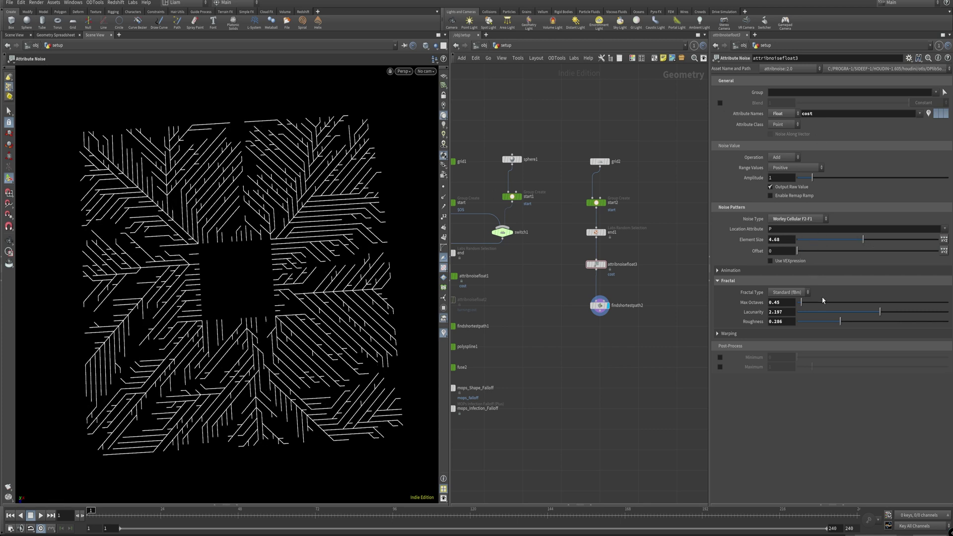
# Try Perlin noise, then switch the cost noise to Alligator with element size 2.25.
pyautogui.click(798, 219)
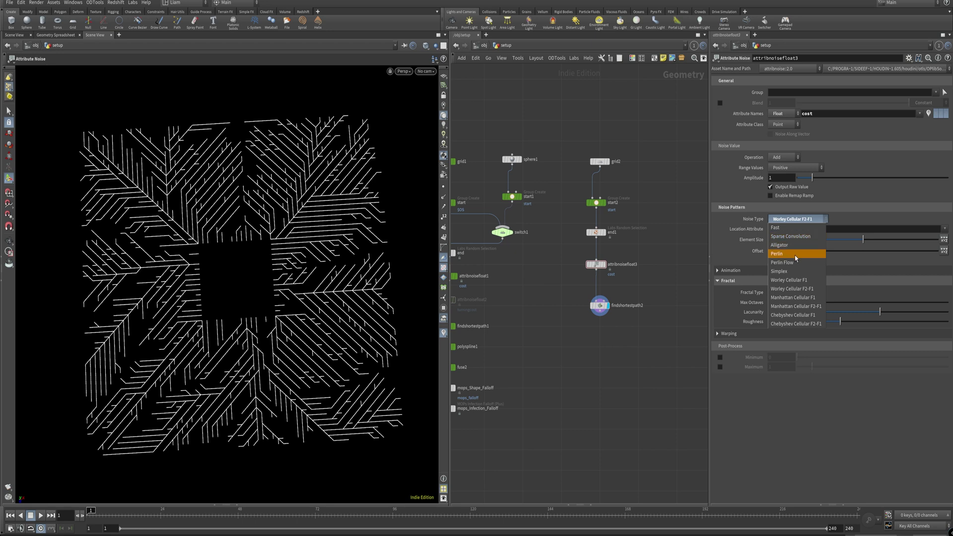
pyautogui.click(796, 254)
pyautogui.moveTo(863, 239); pyautogui.dragTo(843, 242)
pyautogui.click(821, 219)
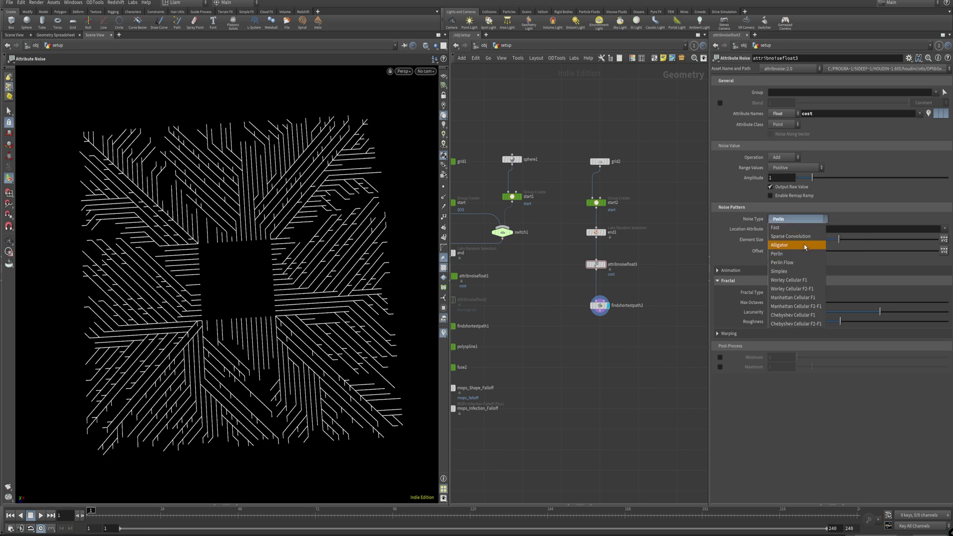
pyautogui.click(805, 246)
pyautogui.moveTo(841, 240); pyautogui.dragTo(831, 242)
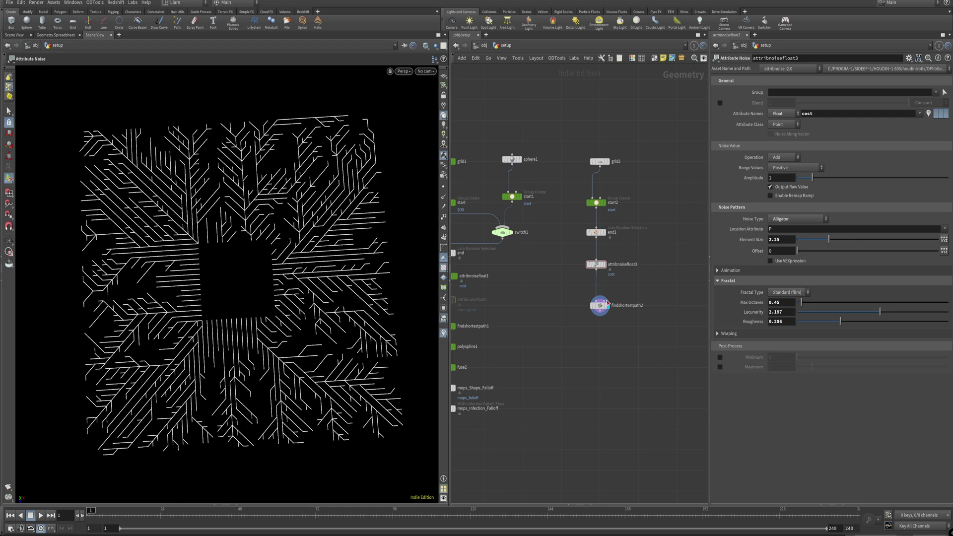
# Move findshortestpath2 lower in the network and select it.
pyautogui.moveTo(608, 303); pyautogui.dragTo(635, 288, button='middle')
pyautogui.moveTo(632, 277); pyautogui.dragTo(634, 299)
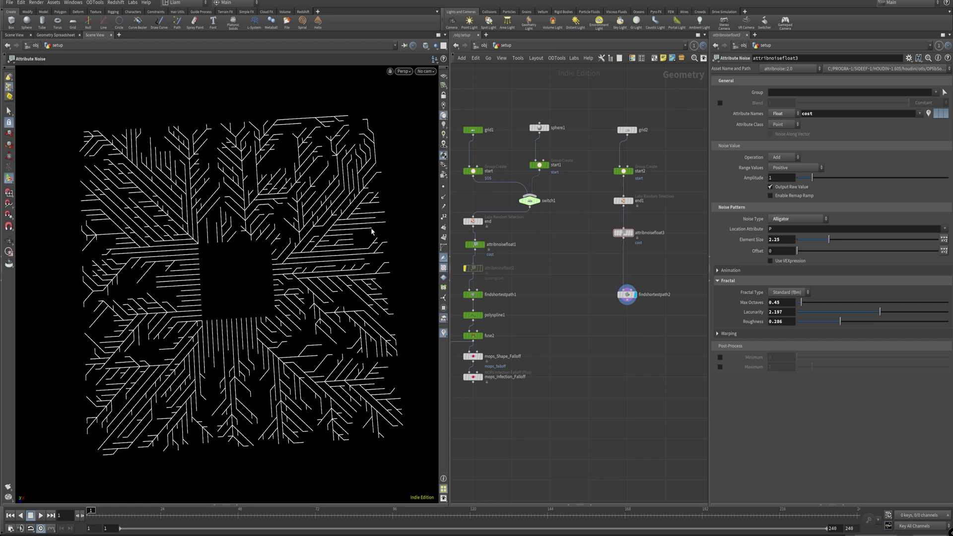
pyautogui.click(627, 295)
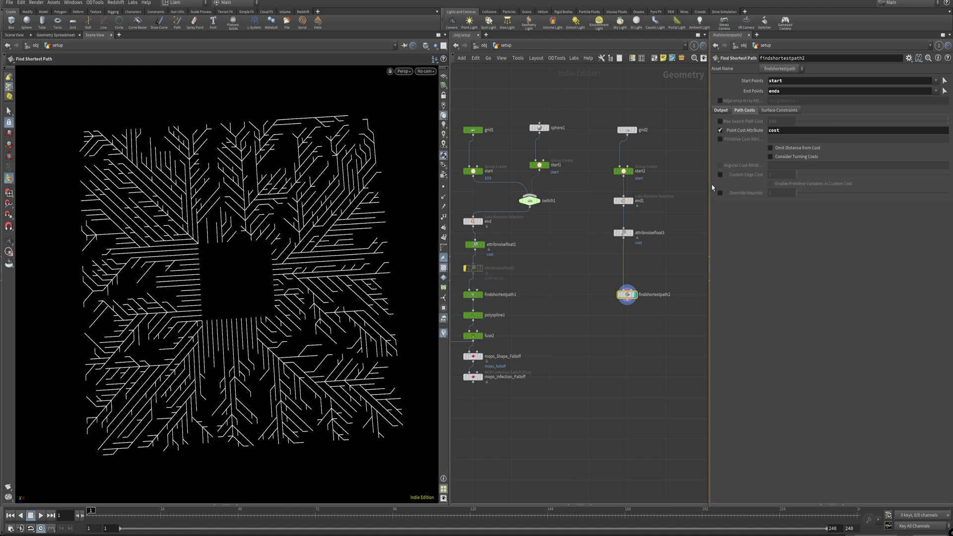
# Alt-drag a copy of the noise node above findshortestpath2 and name its attribute 'tcost'.
pyautogui.click(786, 157)
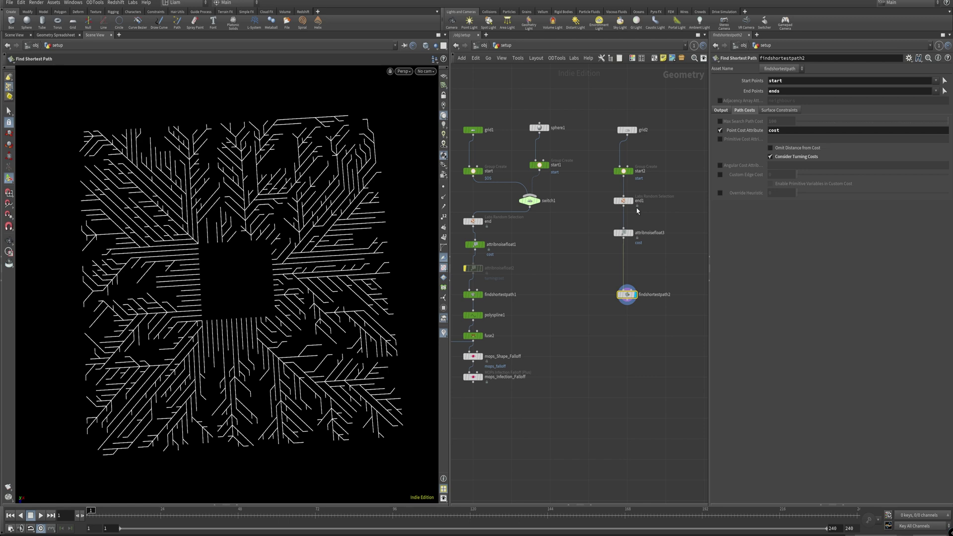
pyautogui.keyDown('alt'); pyautogui.moveTo(623, 232); pyautogui.dragTo(626, 270); pyautogui.keyUp('alt')
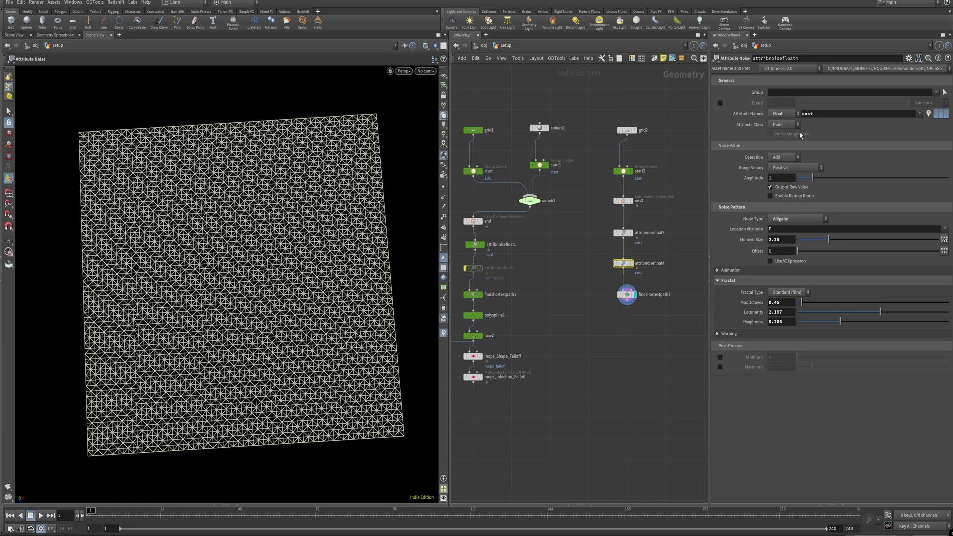
pyautogui.write('tcost')
pyautogui.press('Return')
# Enable Angular Cost Attribute on findshortestpath2 and set it to 'tcost'.
pyautogui.click(627, 295)
pyautogui.click(720, 166)
pyautogui.click(802, 165)
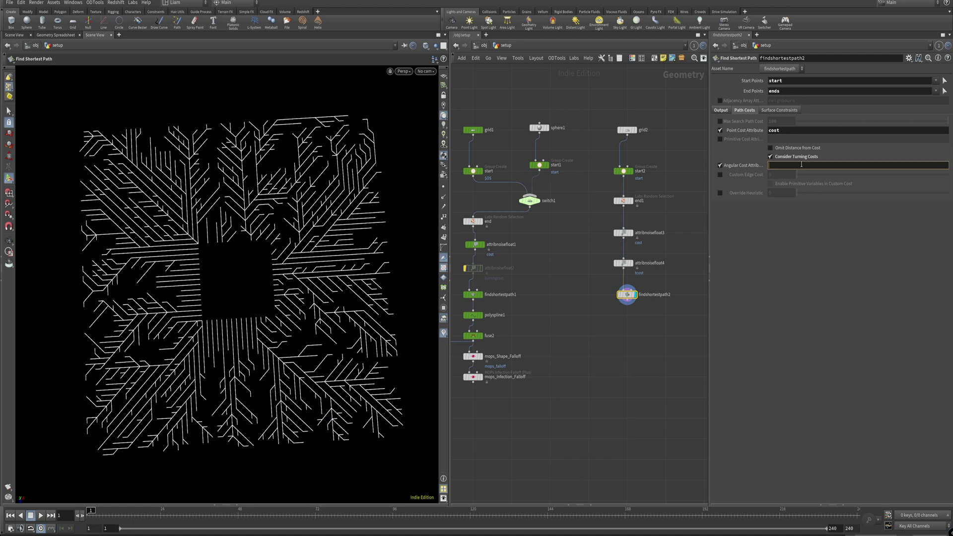
pyautogui.write('tcost')
pyautogui.press('Return')
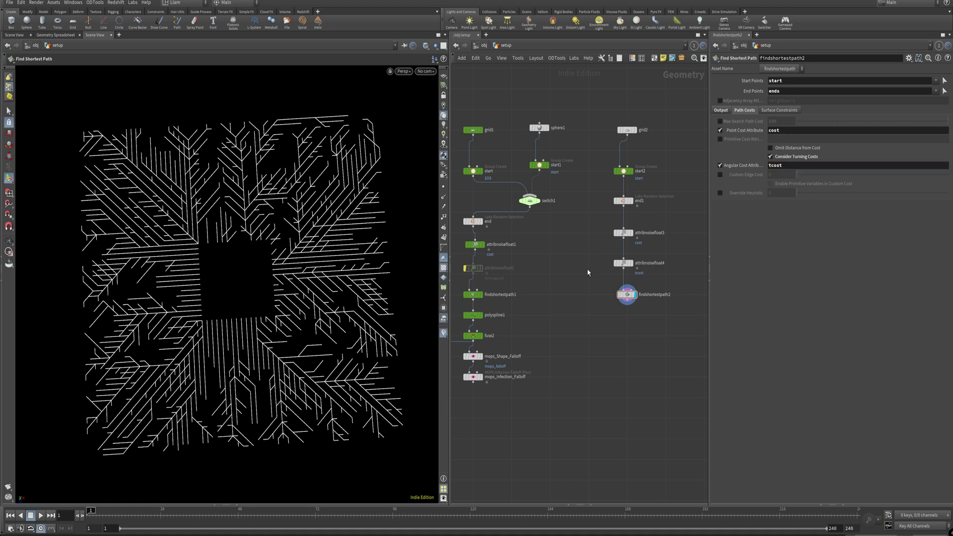
# Switch the tcost noise to Perlin and test element sizes up to about 3.
pyautogui.click(632, 263)
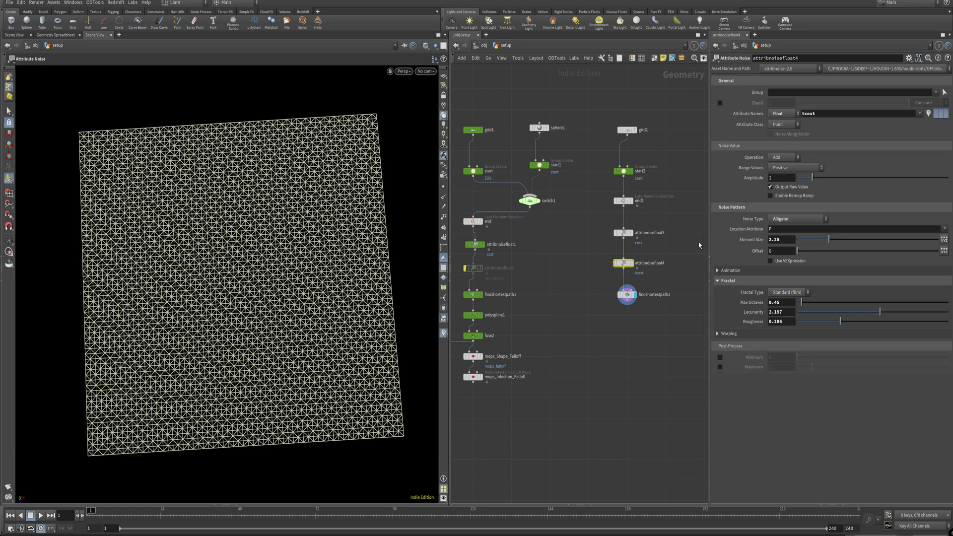
pyautogui.click(814, 220)
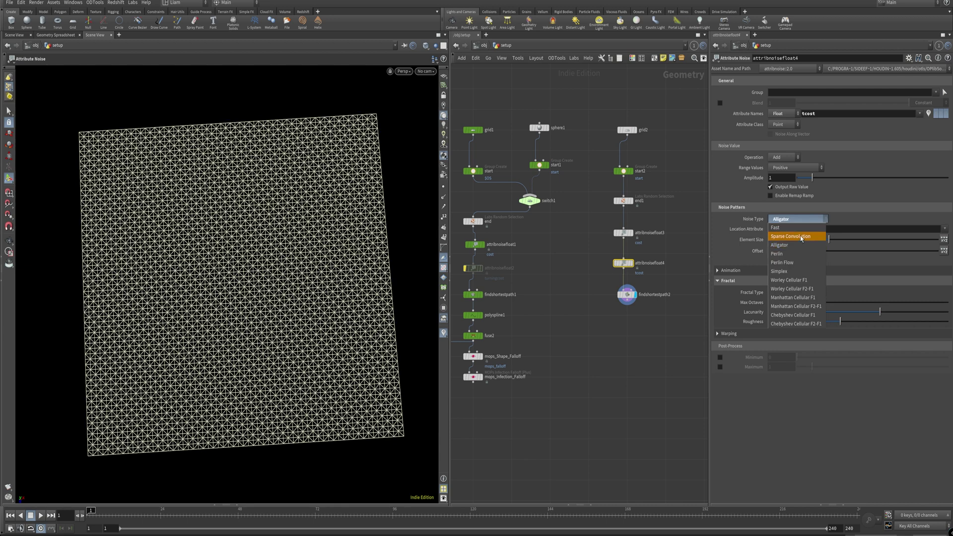
pyautogui.click(801, 253)
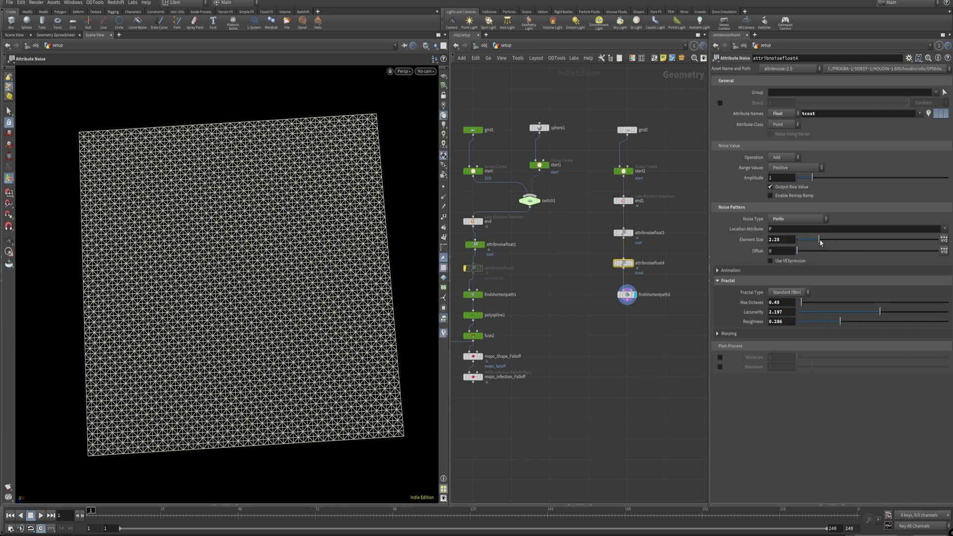
pyautogui.moveTo(821, 242)
pyautogui.mouseDown()
pyautogui.moveTo(808, 242)
pyautogui.moveTo(827, 242)
pyautogui.mouseUp()
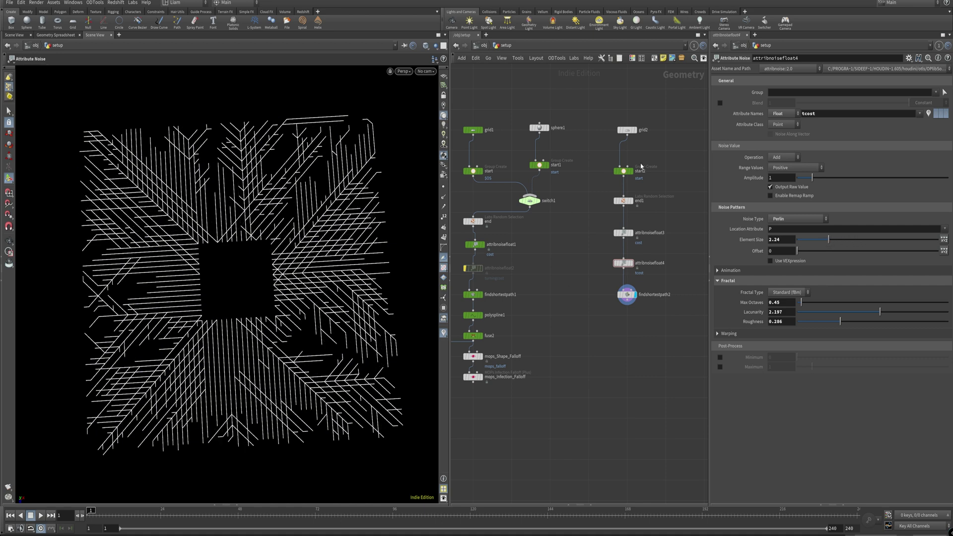
pyautogui.moveTo(831, 242); pyautogui.dragTo(840, 242)
# Test tcost amplitude values, settling on amplitude 1 with element size about 0.88.
pyautogui.moveTo(813, 177); pyautogui.dragTo(949, 179)
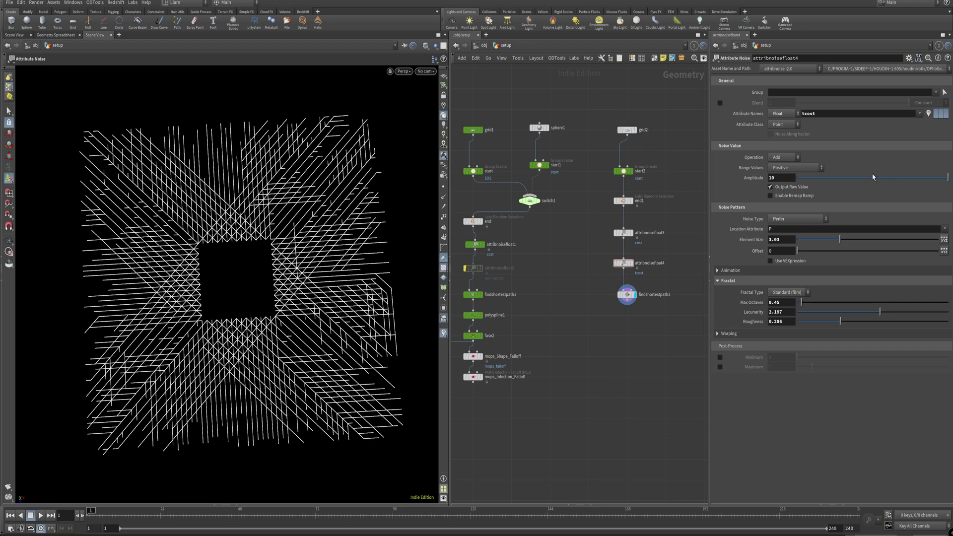
pyautogui.moveTo(873, 176); pyautogui.dragTo(797, 179)
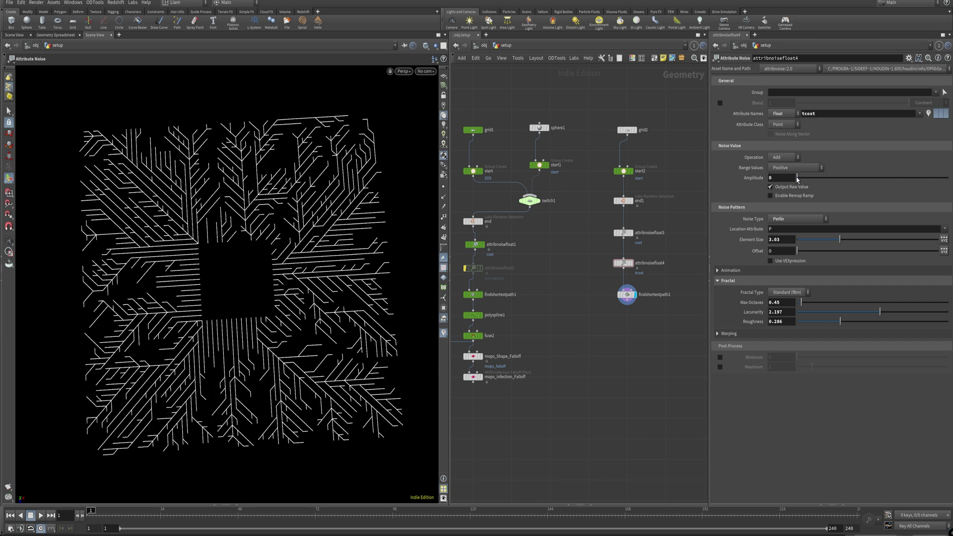
pyautogui.click(813, 178)
pyautogui.moveTo(840, 240); pyautogui.dragTo(809, 242)
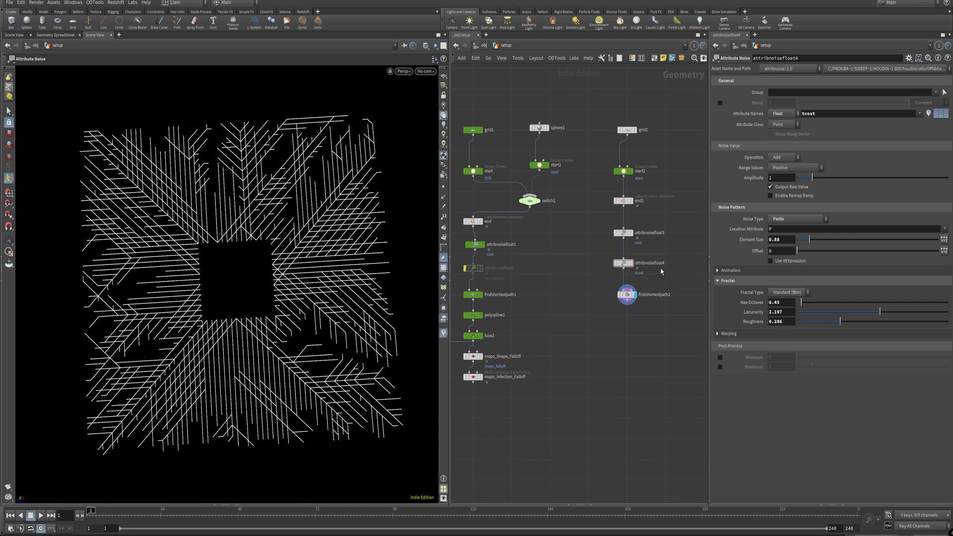
pyautogui.click(649, 294)
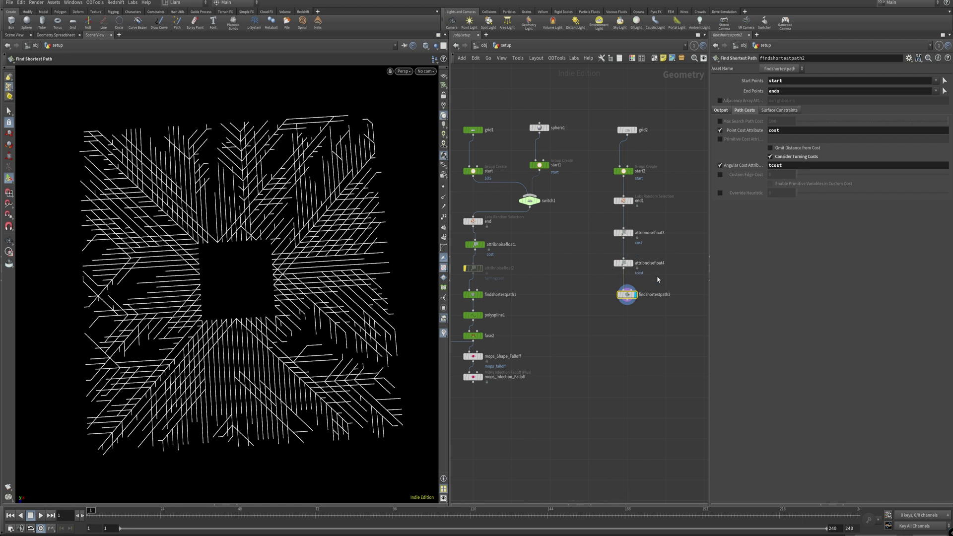
# Disable the angular cost and compare Omit Distance from Cost on and off, leaving it off.
pyautogui.click(721, 167)
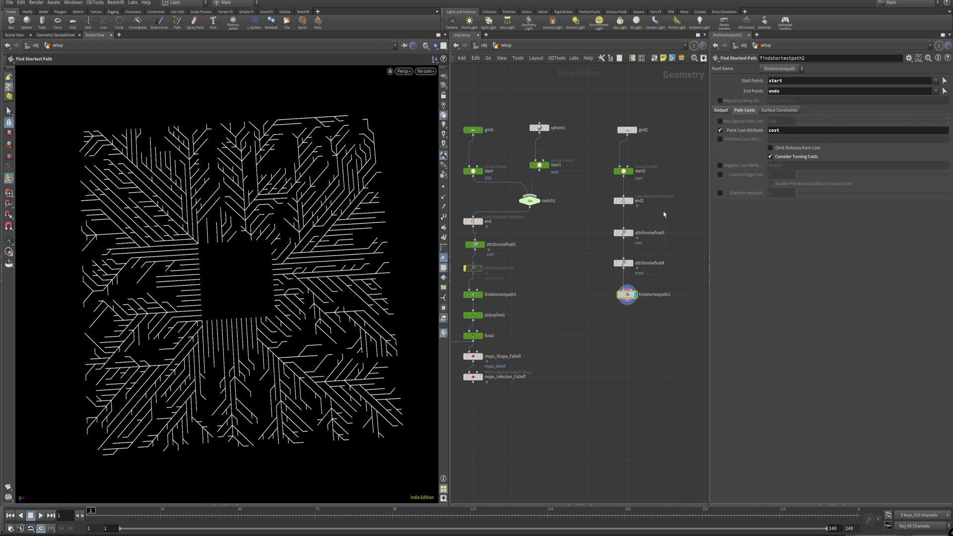
pyautogui.click(801, 148)
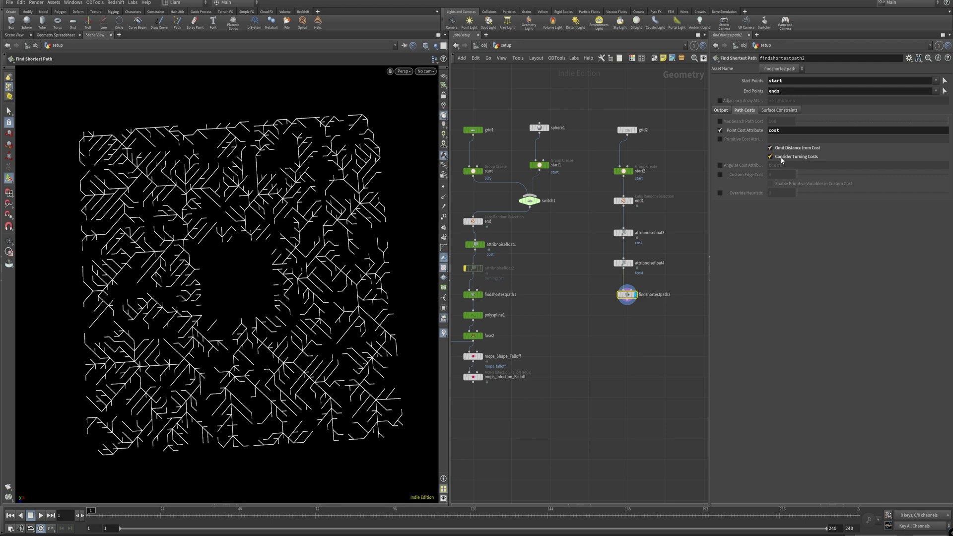
pyautogui.click(790, 149)
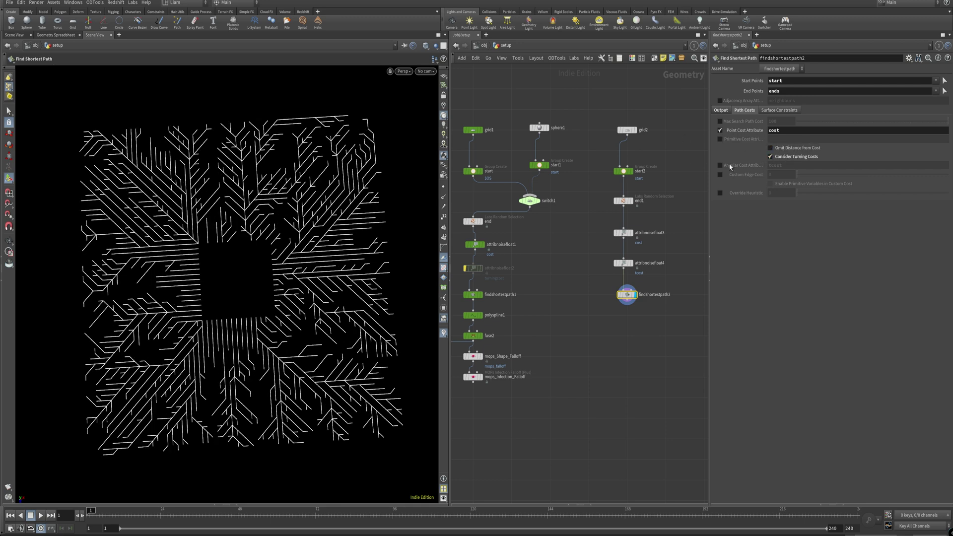
pyautogui.click(784, 149)
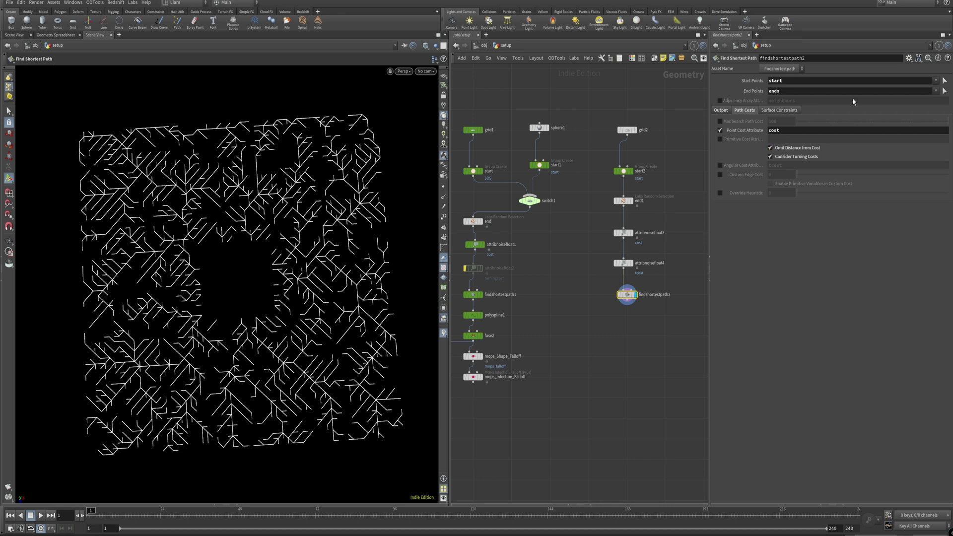
pyautogui.click(806, 148)
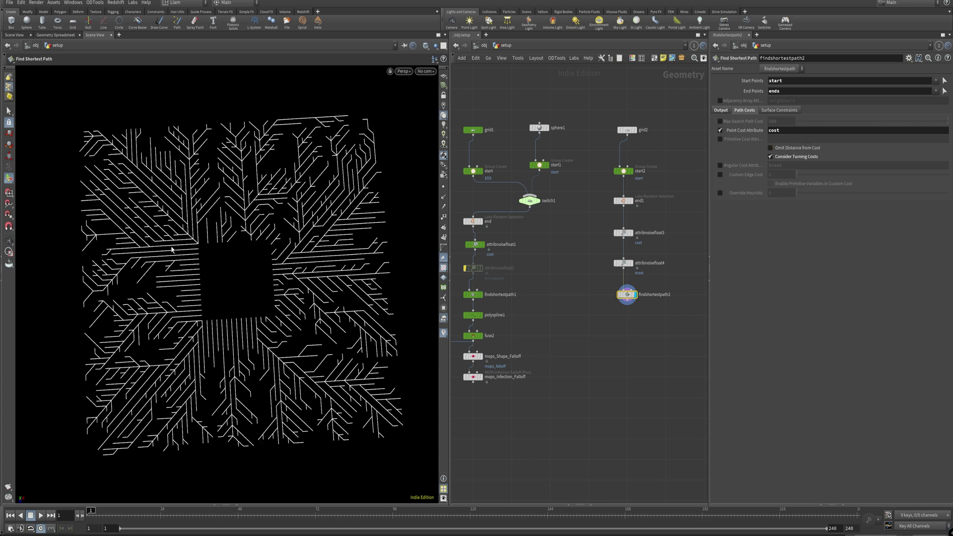
pyautogui.click(812, 148)
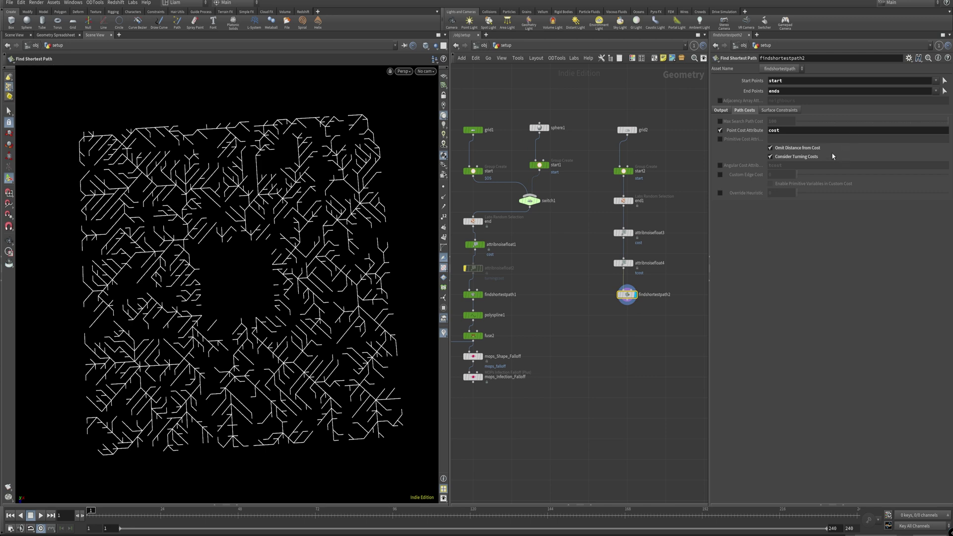
pyautogui.click(810, 148)
pyautogui.scroll(-3, 251, 234)
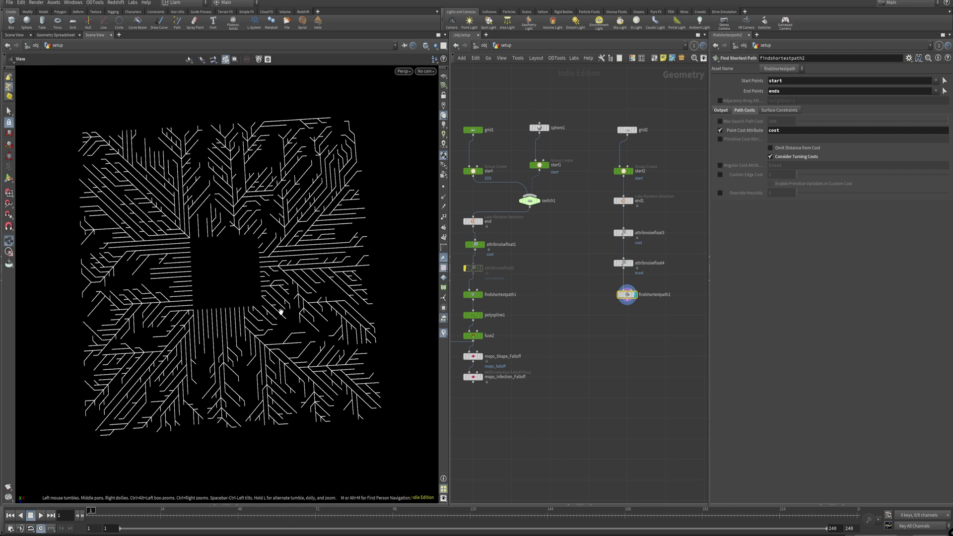
# Remove the misplaced spline node that was wired after the first path search.
pyautogui.click(607, 325)
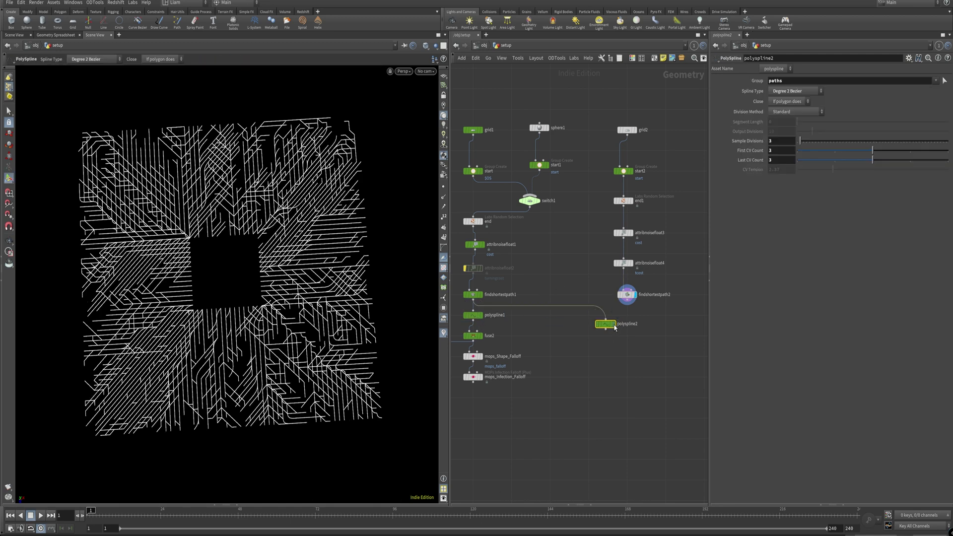
pyautogui.moveTo(605, 323); pyautogui.dragTo(577, 309)
pyautogui.press('Delete')
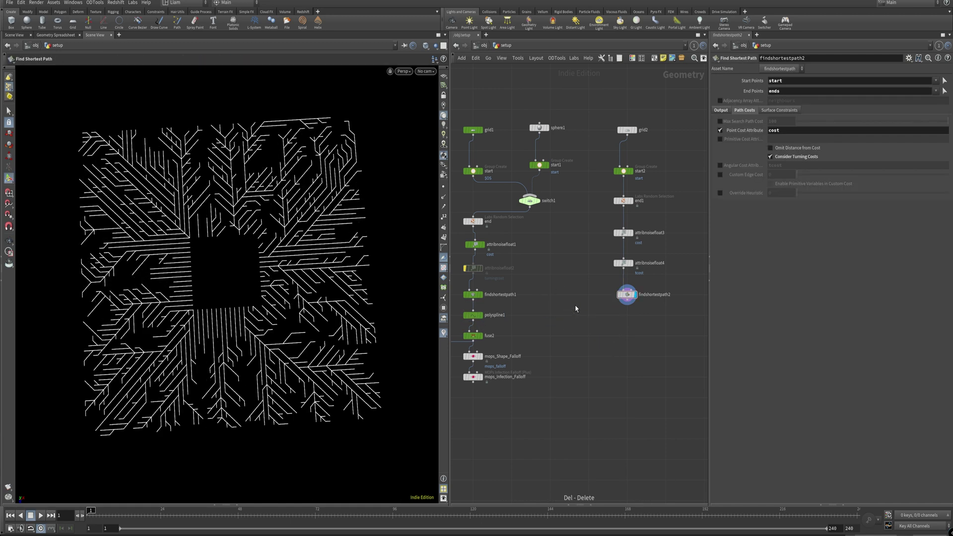
# Add a displayed PolySpline below findshortestpath2 and lower its Sample Divisions to 19.
pyautogui.press('Tab')
pyautogui.write('p')
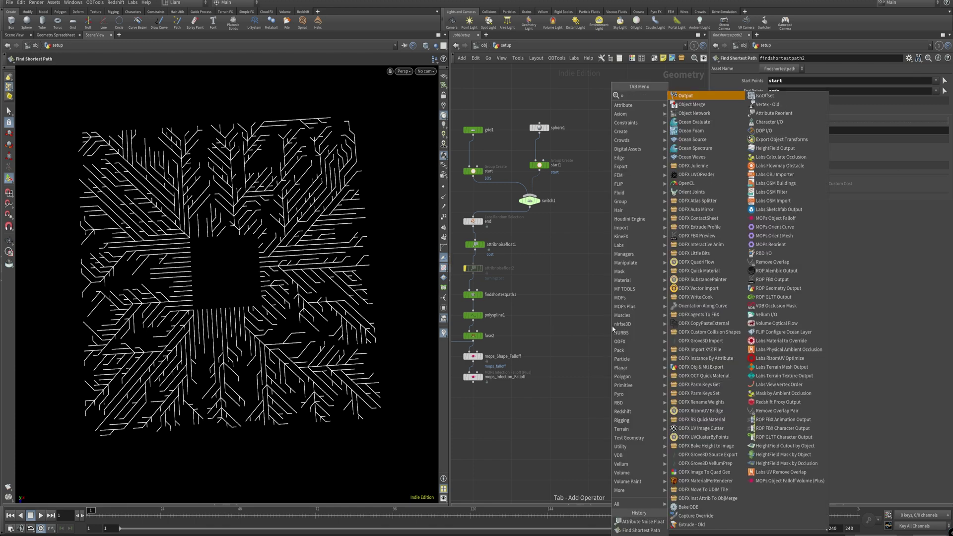
pyautogui.write('olys')
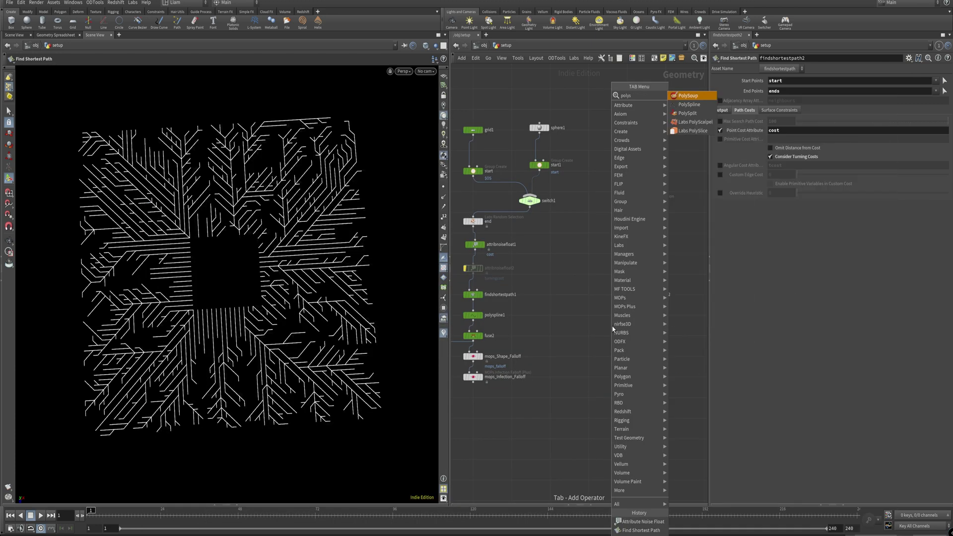
pyautogui.press('Down')
pyautogui.press('Return')
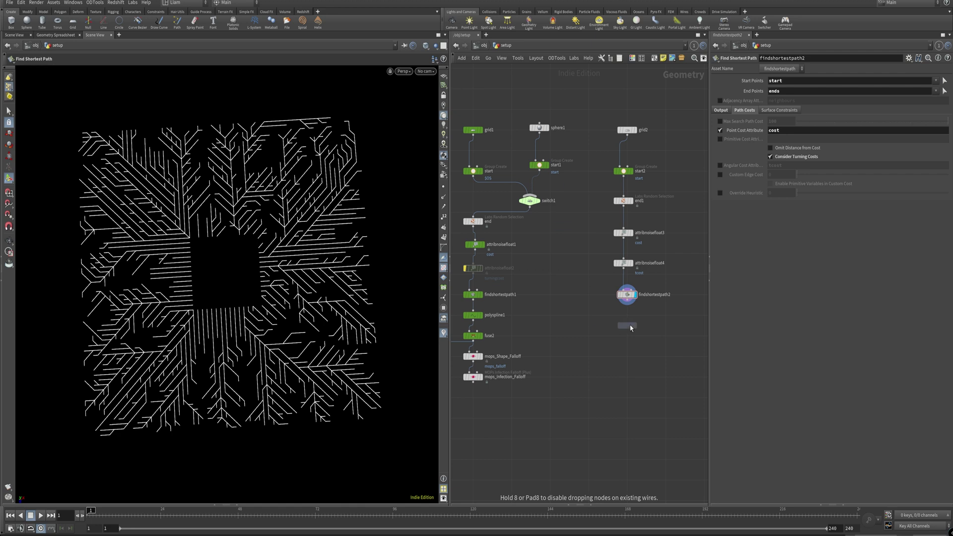
pyautogui.click(629, 316)
pyautogui.moveTo(630, 317)
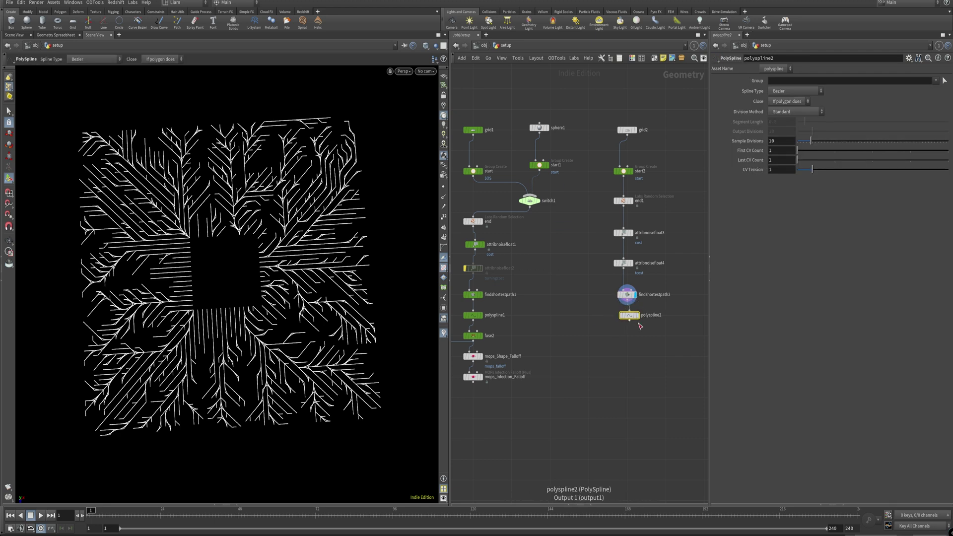
pyautogui.press('r')
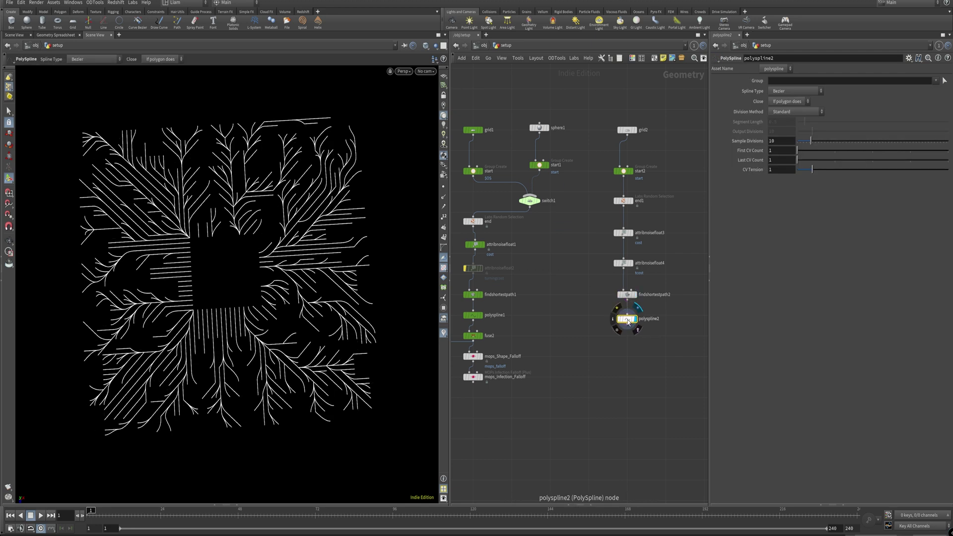
pyautogui.click(629, 318)
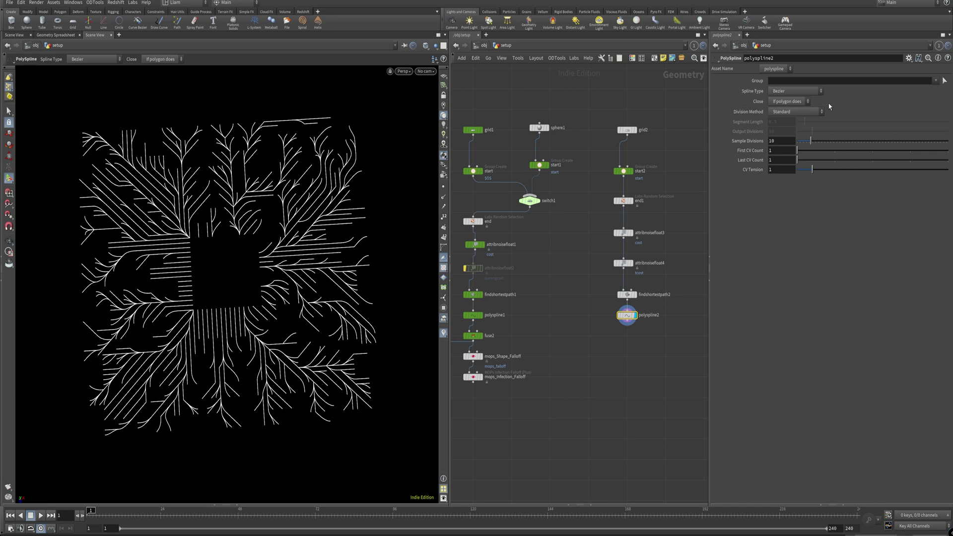
pyautogui.moveTo(834, 147)
pyautogui.mouseDown()
pyautogui.moveTo(799, 146)
pyautogui.moveTo(824, 150)
pyautogui.mouseUp()
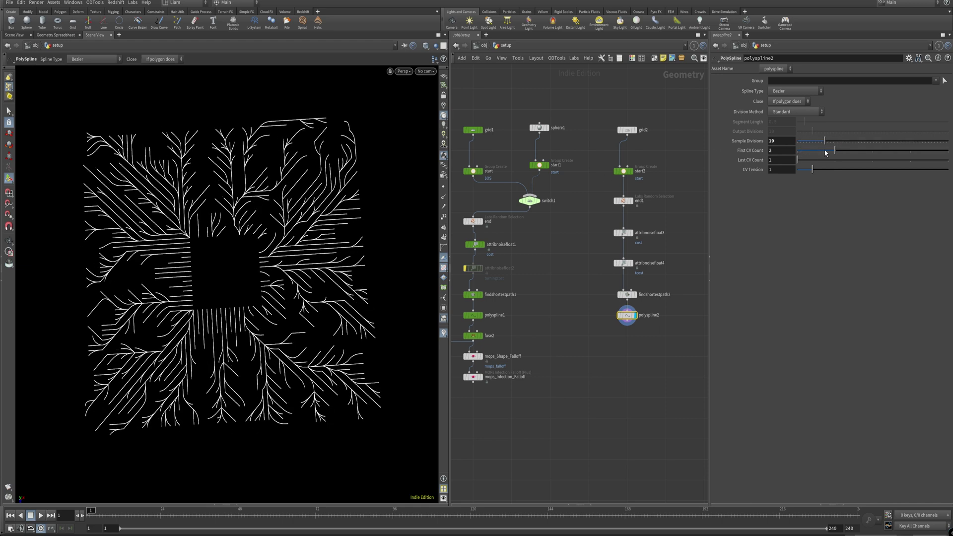
# Keep the Bezier spline type and set First and Last CV Count both to 3.
pyautogui.click(814, 91)
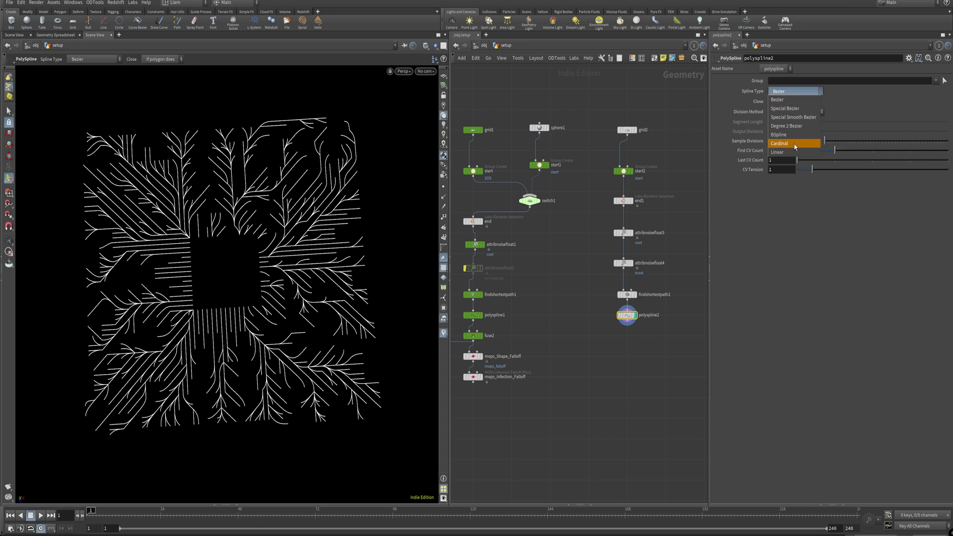
pyautogui.click(802, 91)
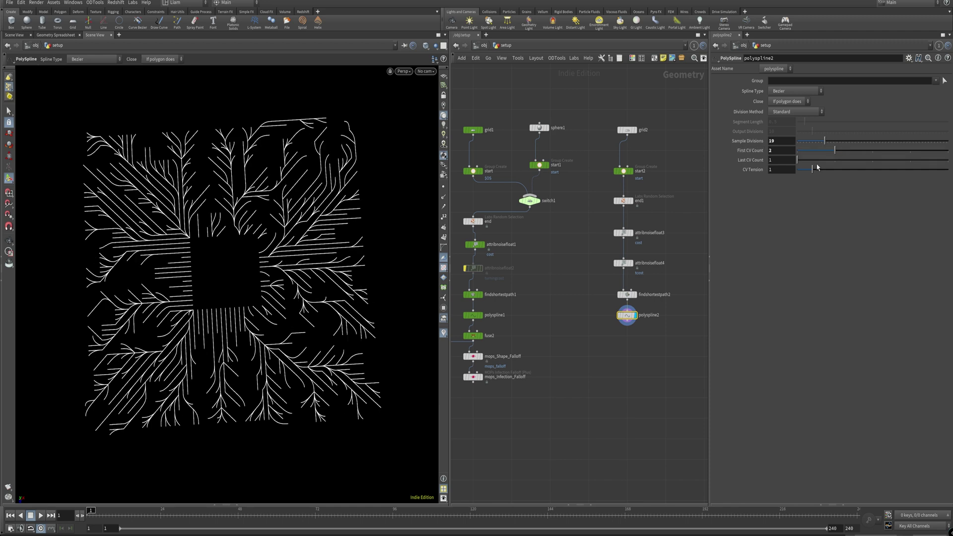
pyautogui.click(835, 160)
pyautogui.moveTo(846, 164); pyautogui.dragTo(903, 172)
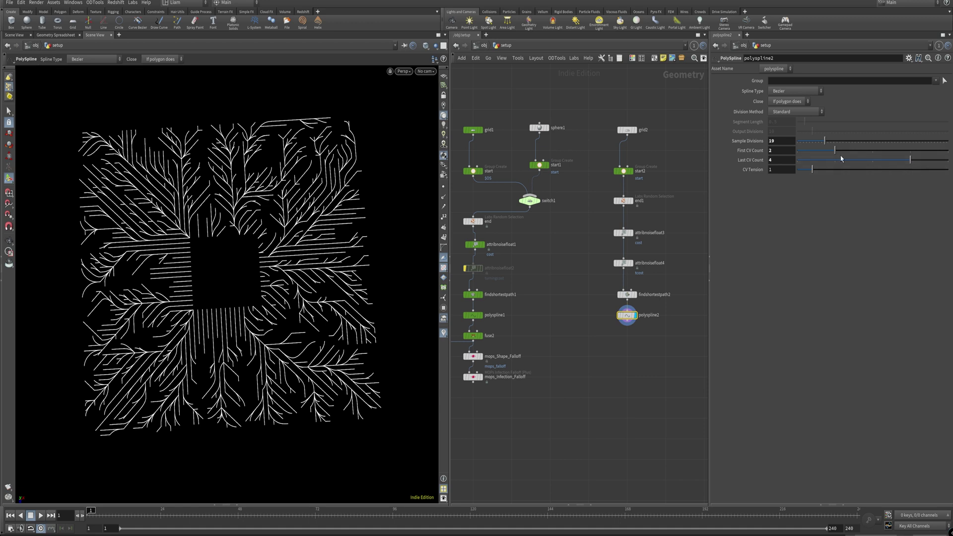
pyautogui.moveTo(841, 156)
pyautogui.mouseDown()
pyautogui.moveTo(950, 158)
pyautogui.moveTo(854, 156)
pyautogui.mouseUp()
pyautogui.moveTo(907, 169); pyautogui.dragTo(872, 151)
# Switch the spline type to Degree 2 Bezier and reduce Sample Divisions to 10.
pyautogui.click(799, 93)
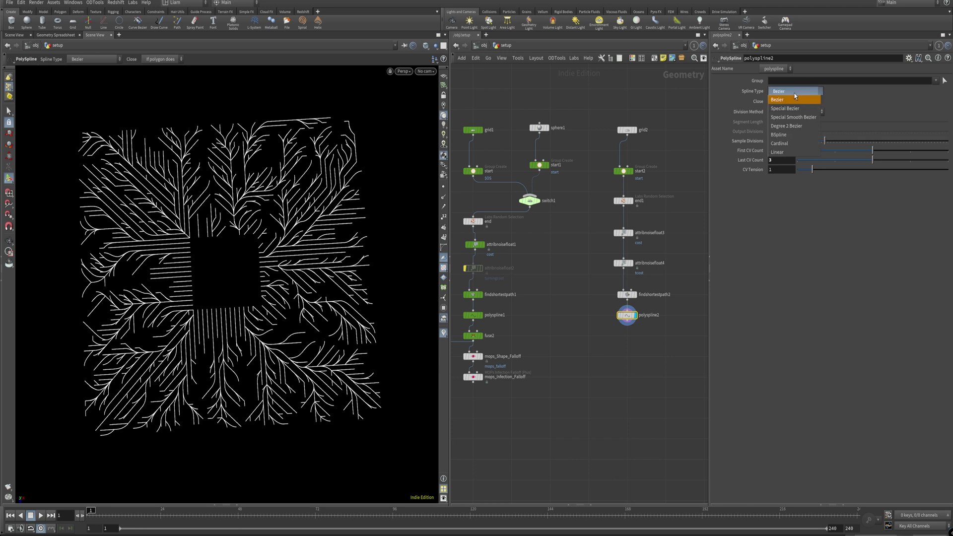
pyautogui.click(795, 98)
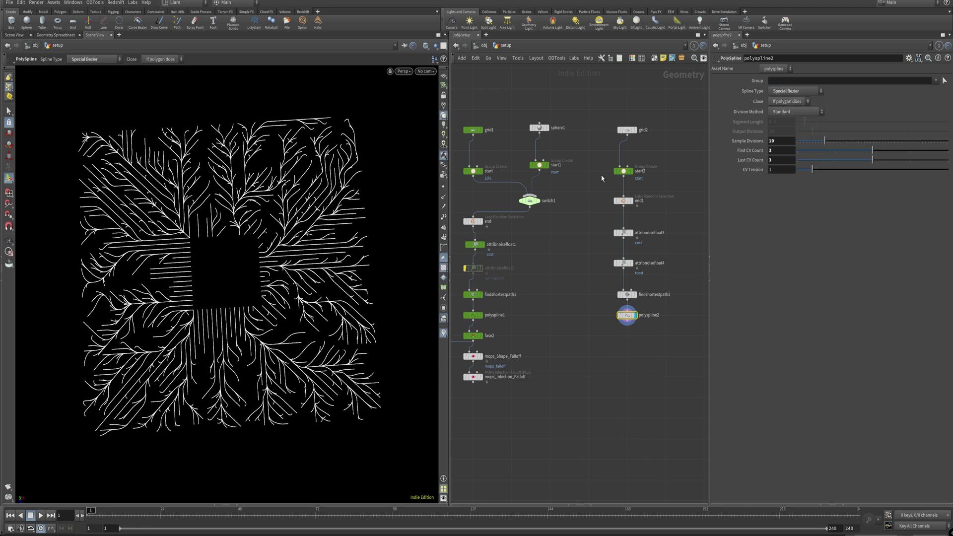
pyautogui.click(794, 91)
pyautogui.click(785, 121)
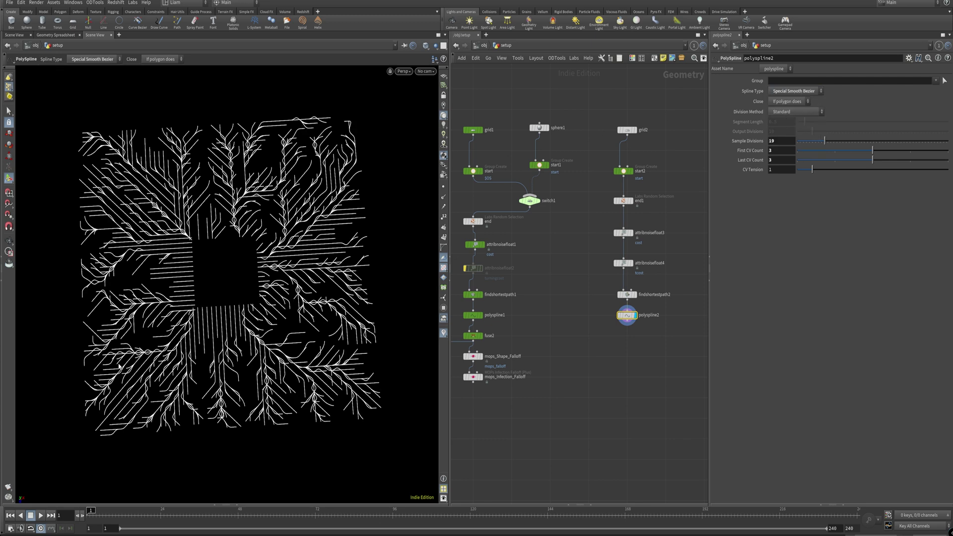
pyautogui.click(811, 95)
pyautogui.click(809, 128)
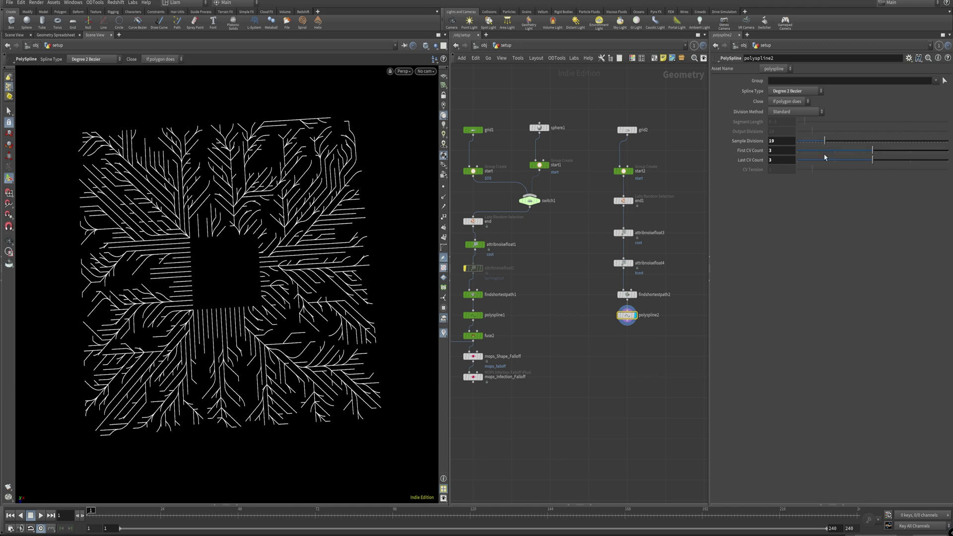
pyautogui.moveTo(820, 142)
pyautogui.mouseDown()
pyautogui.moveTo(798, 143)
pyautogui.moveTo(811, 142)
pyautogui.mouseUp()
# Check the point and primitive counts of findshortestpath2 and polyspline2.
pyautogui.middleClick(623, 294)
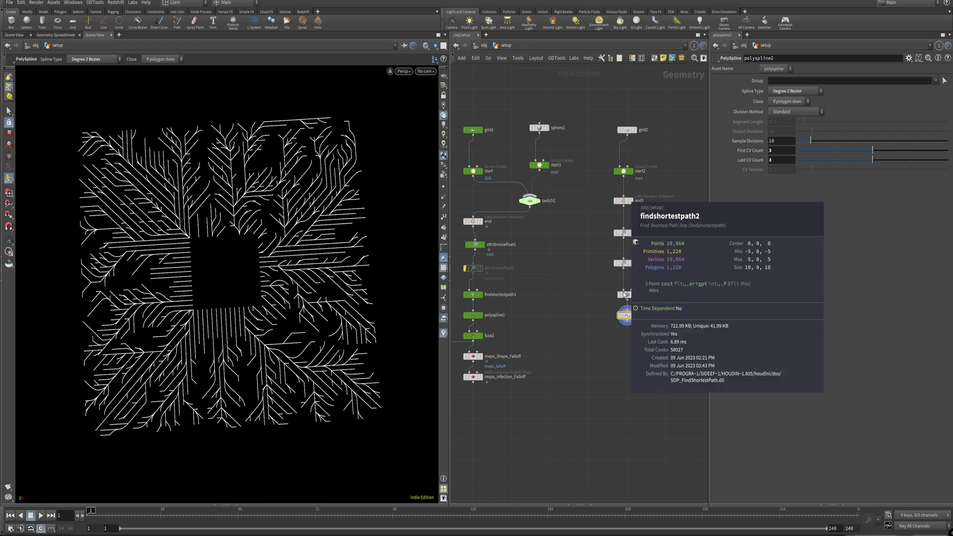
pyautogui.moveTo(627, 297); pyautogui.dragTo(633, 316, button='middle')
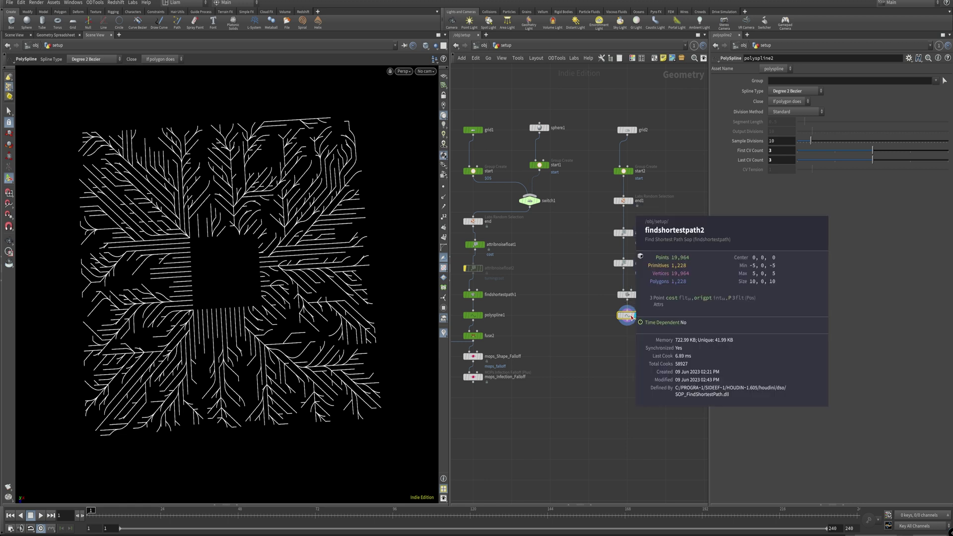
pyautogui.middleClick(630, 316)
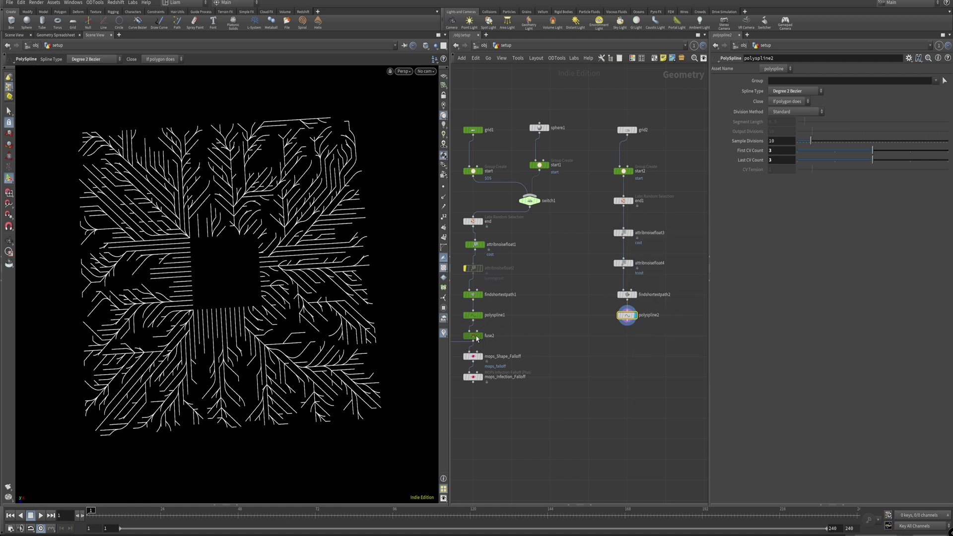
# Place a copy of the fuse node as fuse3 beneath polyspline2, with 0.001 snap distance.
pyautogui.press('Tab')
pyautogui.click(631, 341)
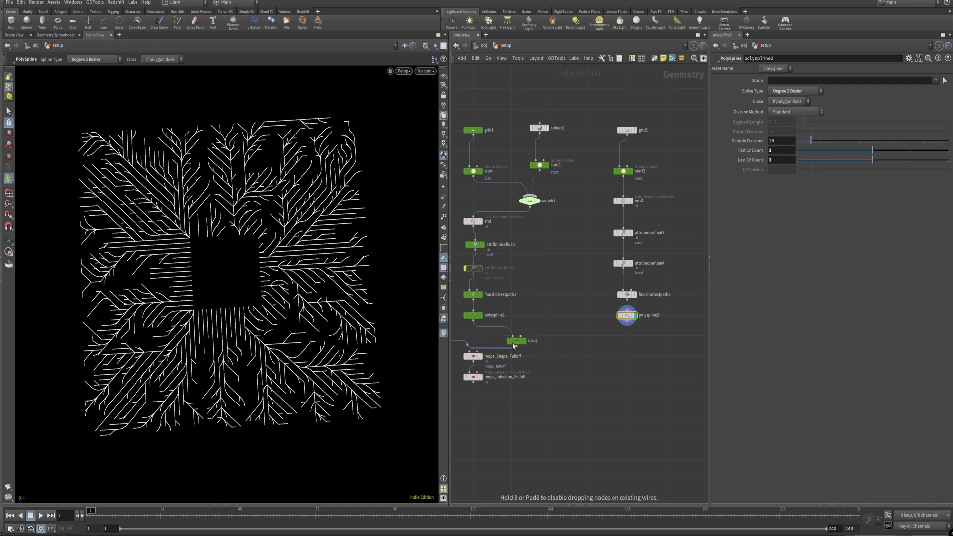
pyautogui.click(627, 336)
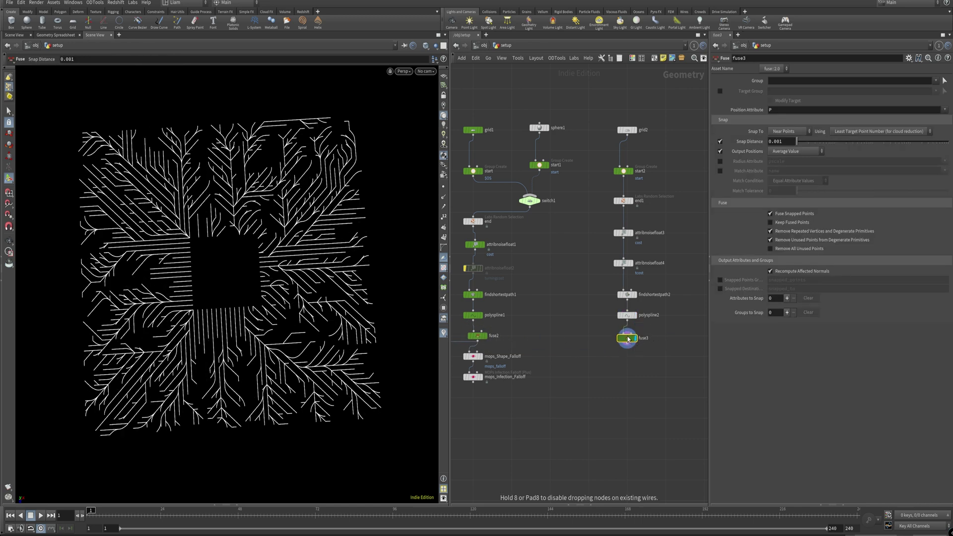
pyautogui.moveTo(660, 351); pyautogui.dragTo(601, 334)
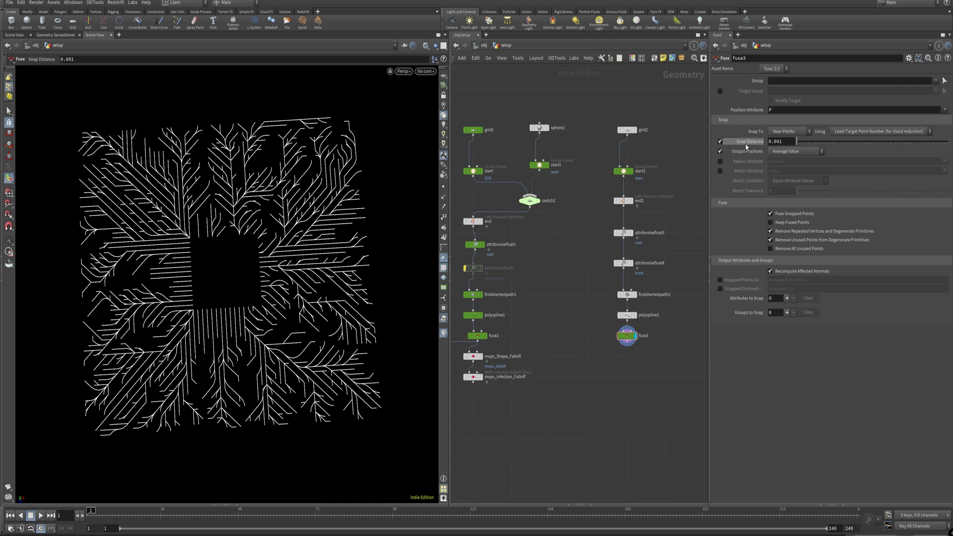
# Compare fuse3's statistics (17,520 points, 1,151 primitives) against findshortestpath2's.
pyautogui.middleClick(629, 339)
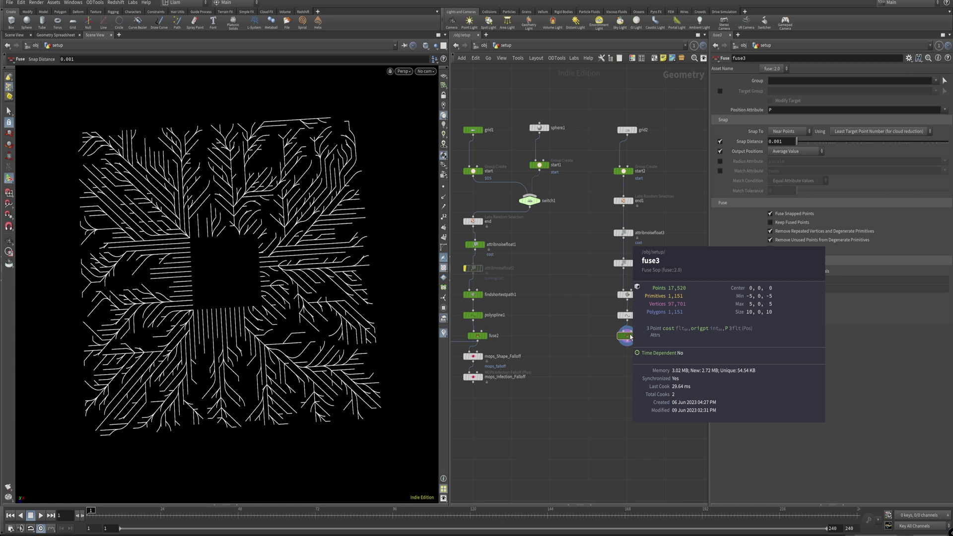
pyautogui.middleClick(628, 340)
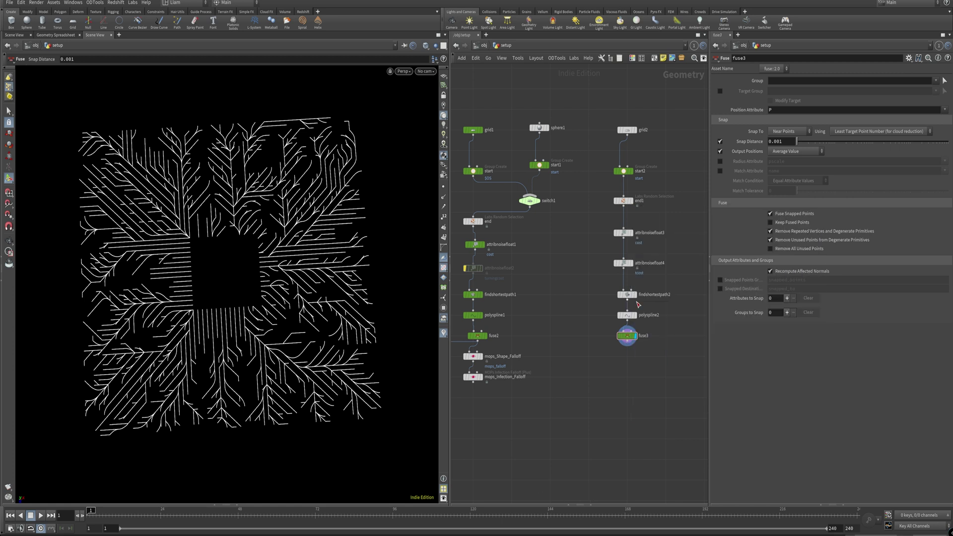
pyautogui.middleClick(632, 338)
pyautogui.middleClick(630, 297)
pyautogui.moveTo(587, 306); pyautogui.dragTo(610, 281, button='middle')
pyautogui.moveTo(562, 301); pyautogui.dragTo(619, 304, button='middle')
# Add a carve2 node fed by fuse3 and make it the displayed node.
pyautogui.press('Tab')
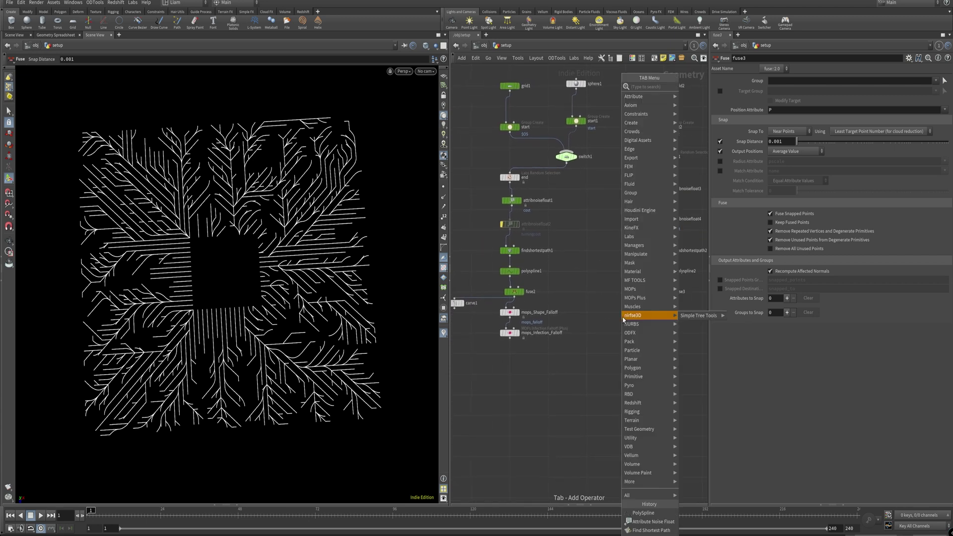
pyautogui.write('carve')
pyautogui.press('Return')
pyautogui.click(623, 319)
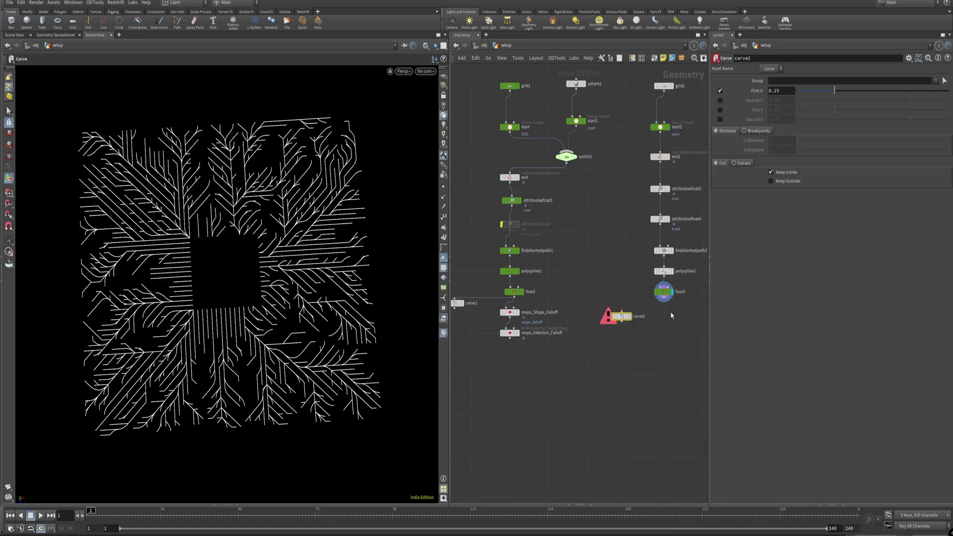
pyautogui.moveTo(664, 301); pyautogui.dragTo(622, 312)
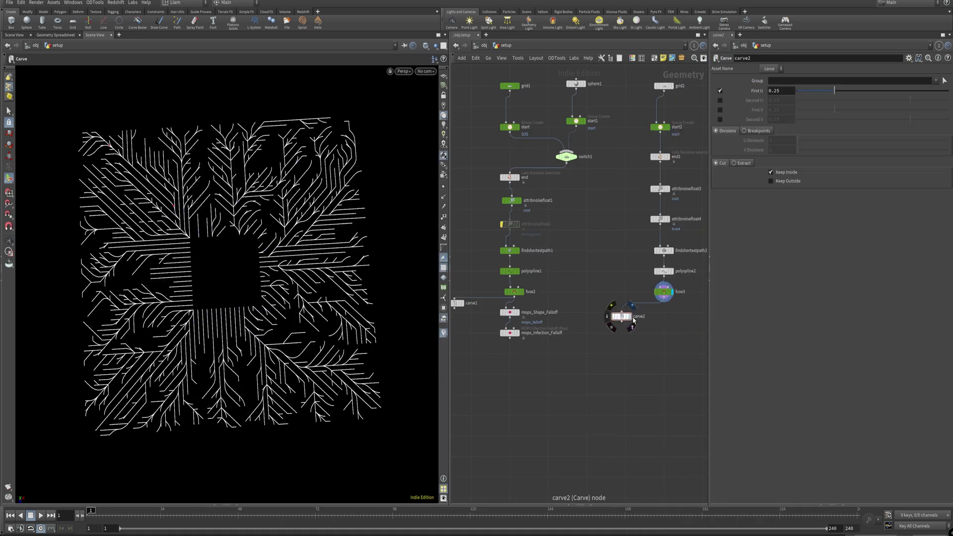
pyautogui.click(629, 317)
# On carve2, disable First U and enable Second U set to 1.
pyautogui.moveTo(833, 96); pyautogui.dragTo(797, 91)
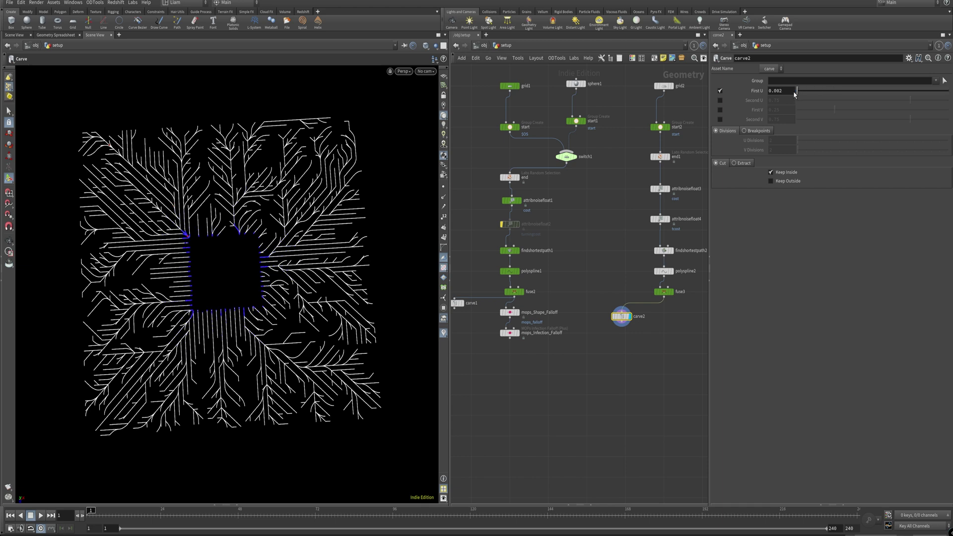
pyautogui.click(720, 90)
pyautogui.click(721, 101)
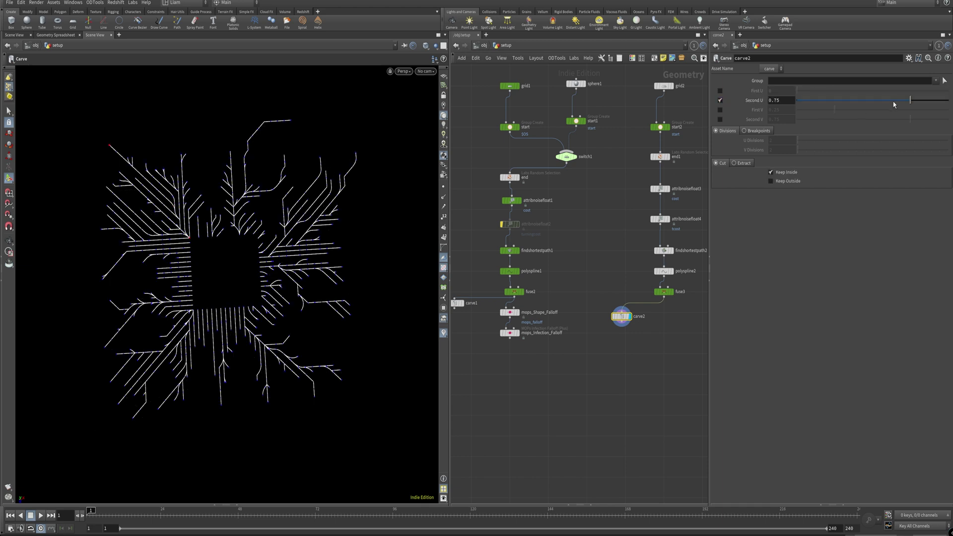
pyautogui.moveTo(911, 100); pyautogui.dragTo(949, 101)
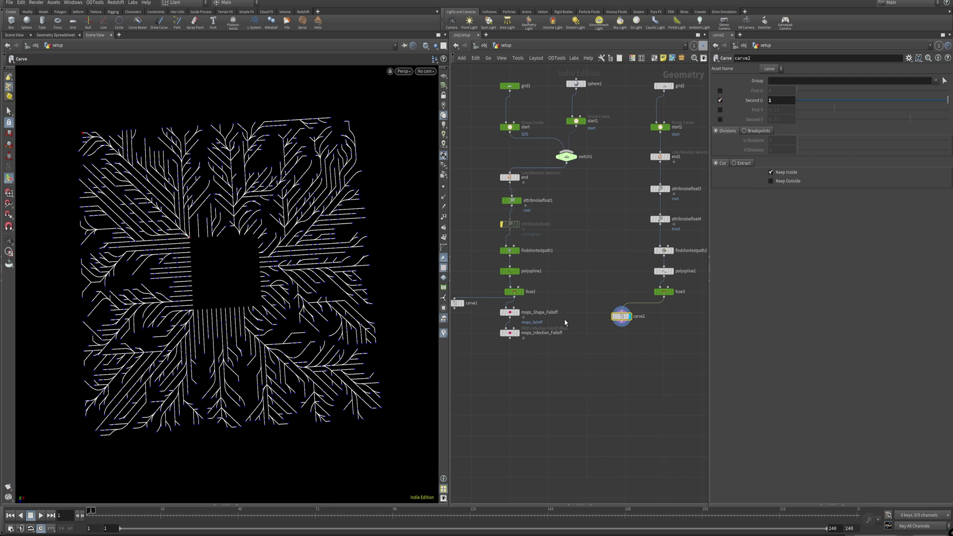
# Copy the MOPs Shape Falloff and Infection Falloff nodes and paste them below carve2.
pyautogui.moveTo(569, 364); pyautogui.dragTo(490, 299)
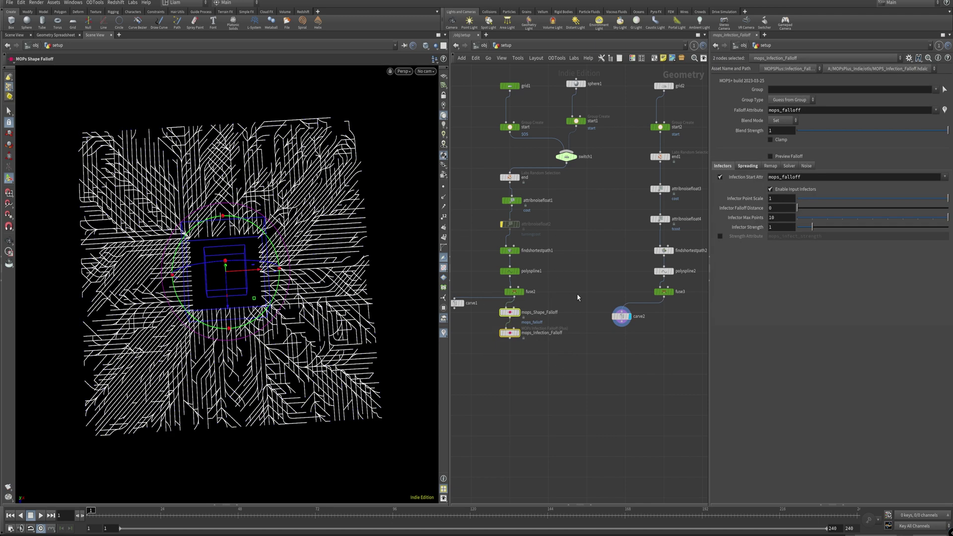
pyautogui.hotkey('ctrl', 'c')
pyautogui.hotkey('ctrl', 'v')
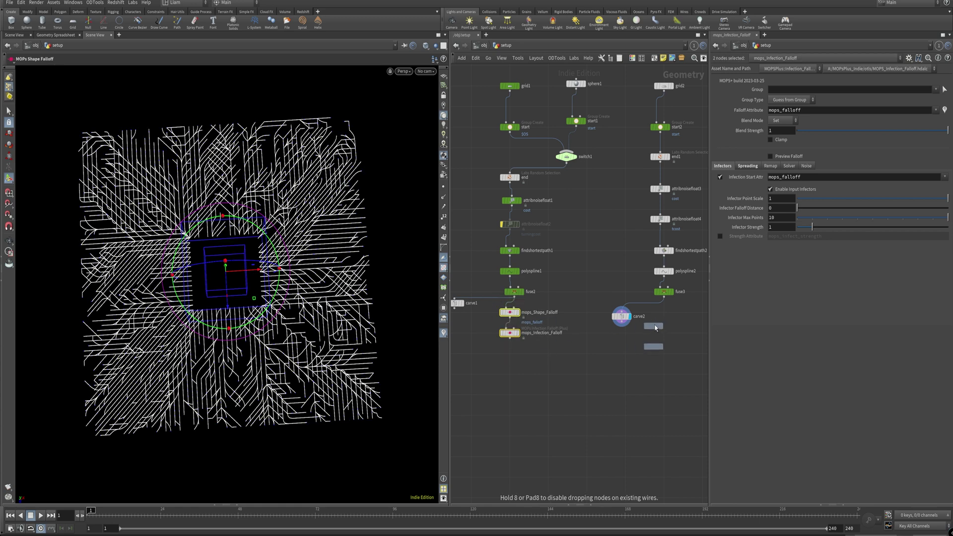
pyautogui.click(658, 326)
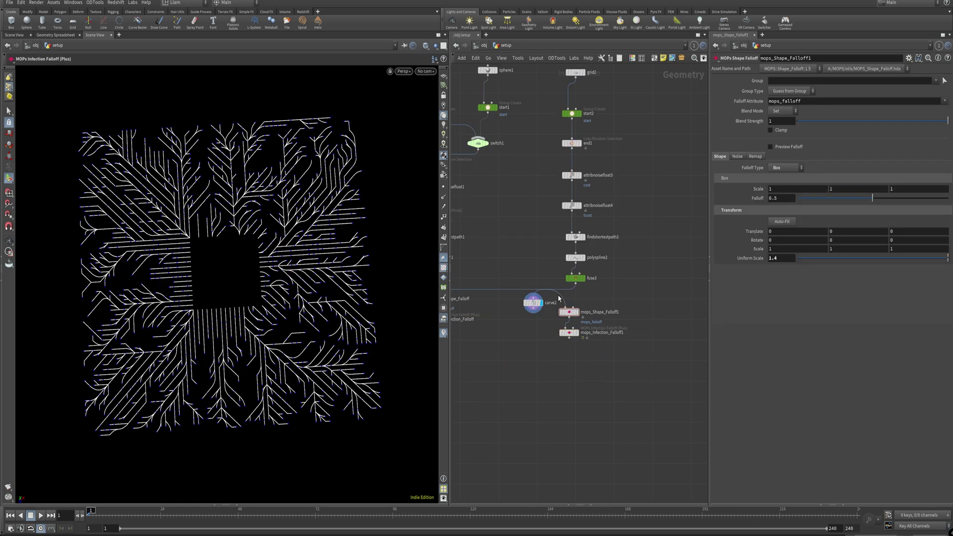
pyautogui.moveTo(570, 332); pyautogui.dragTo(606, 328)
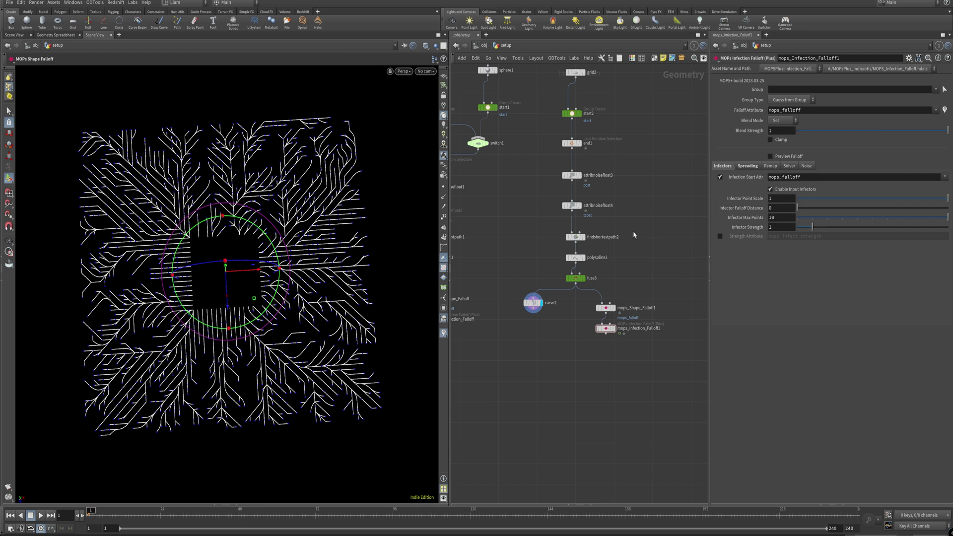
# Display the pasted shape falloff, then the pasted infection falloff's result.
pyautogui.click(616, 312)
pyautogui.press('r')
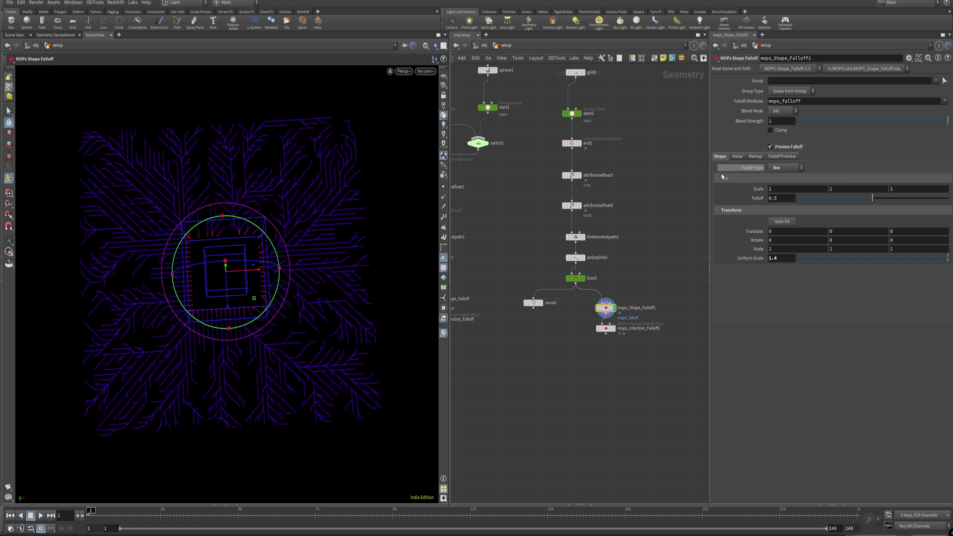
pyautogui.click(606, 329)
pyautogui.moveTo(607, 334); pyautogui.dragTo(628, 346)
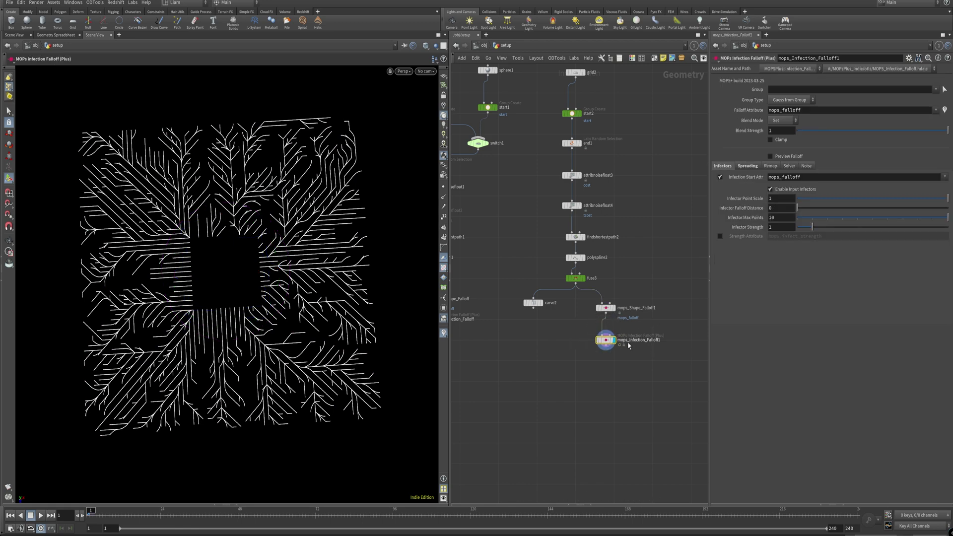
# Enable Preview Falloff on mops_Infection_Falloff1 and play the timeline to watch the spread.
pyautogui.click(791, 158)
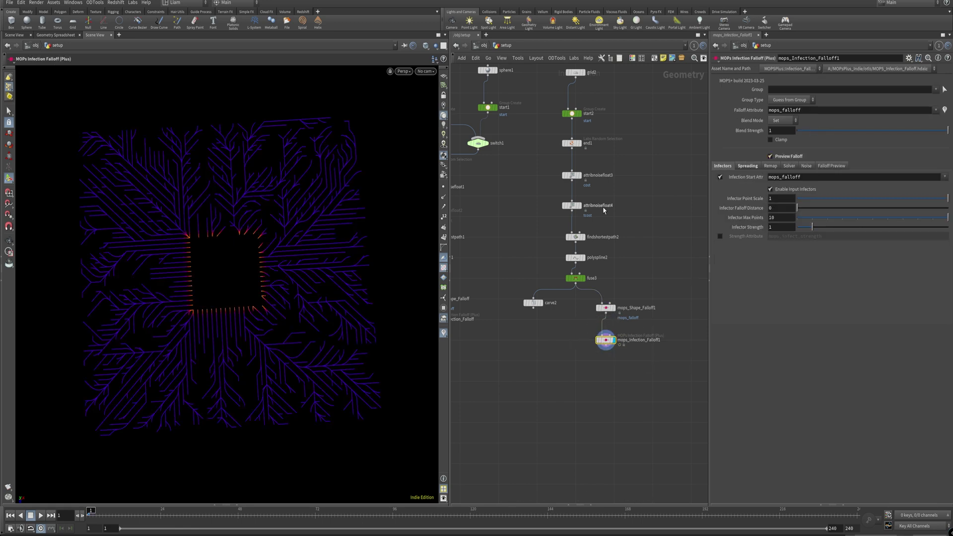
pyautogui.click(43, 516)
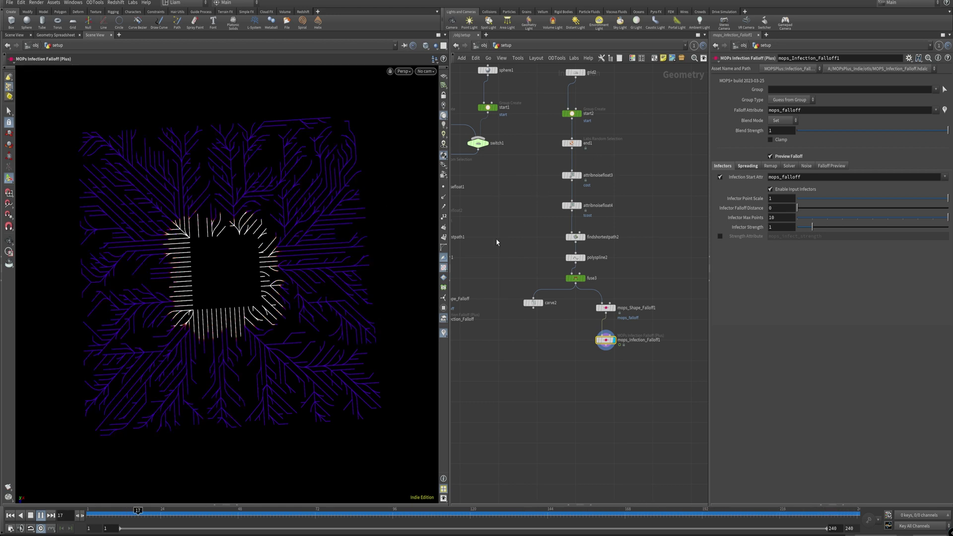
pyautogui.moveTo(483, 202); pyautogui.dragTo(533, 244, button='middle')
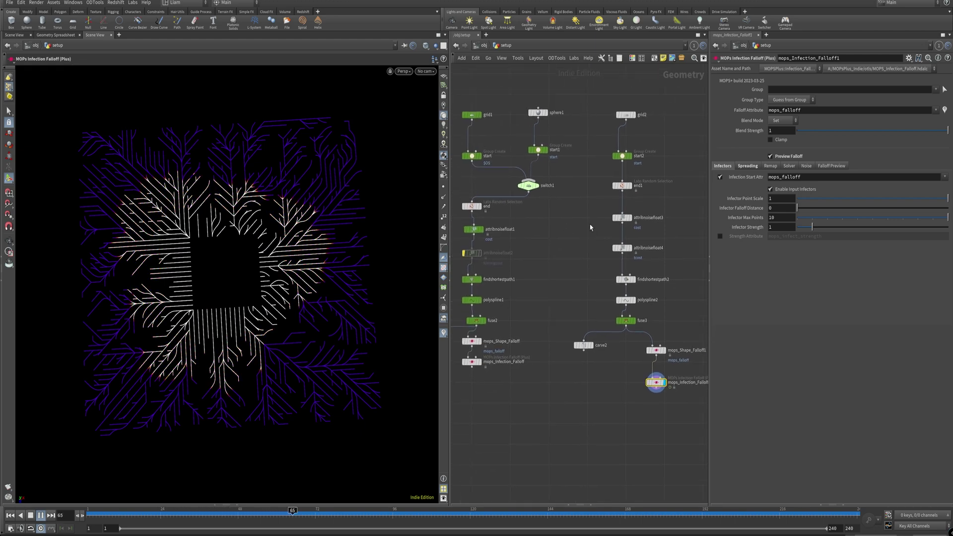